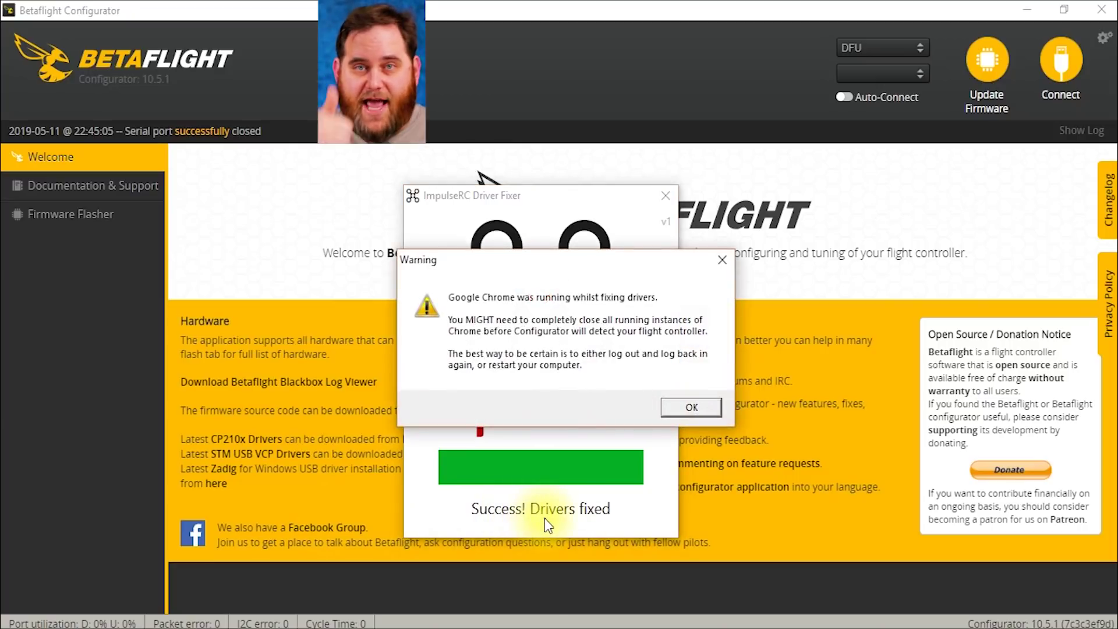
Step: Dismiss the driver warning and connect to the flight controller on COM3 at 115200 baud, keeping Expert Mode enabled
left_click(693, 405)
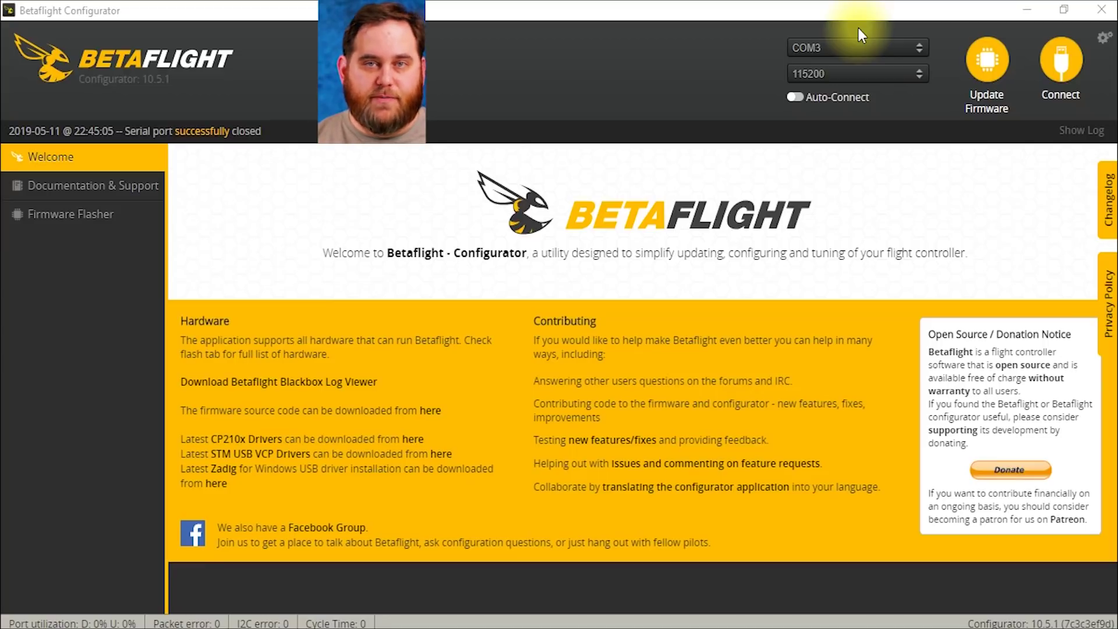
left_click(1065, 76)
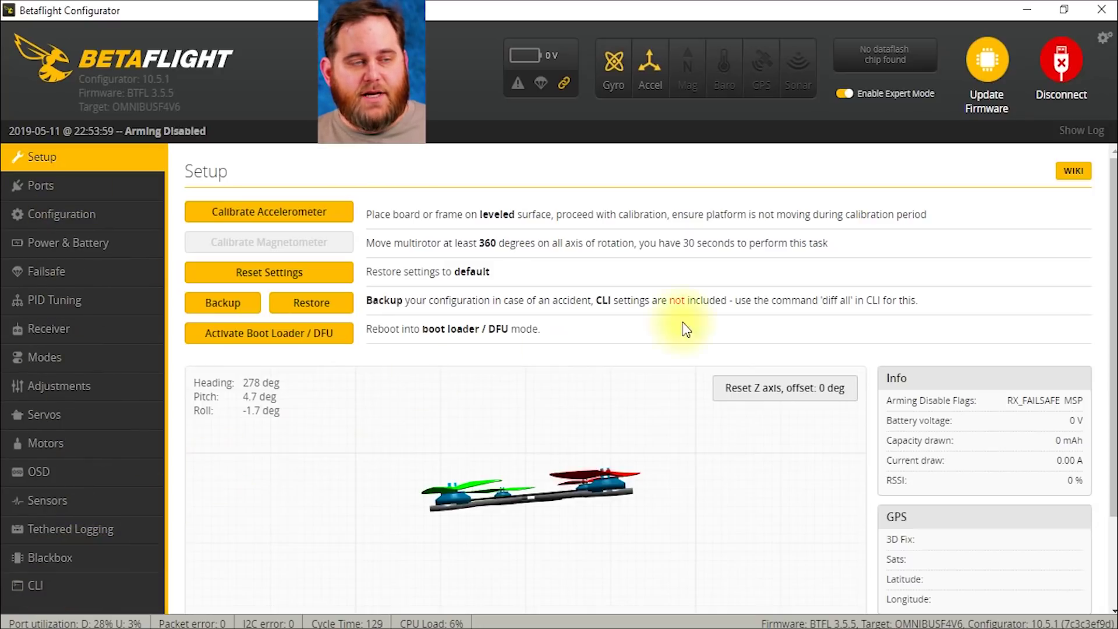
left_click(843, 93)
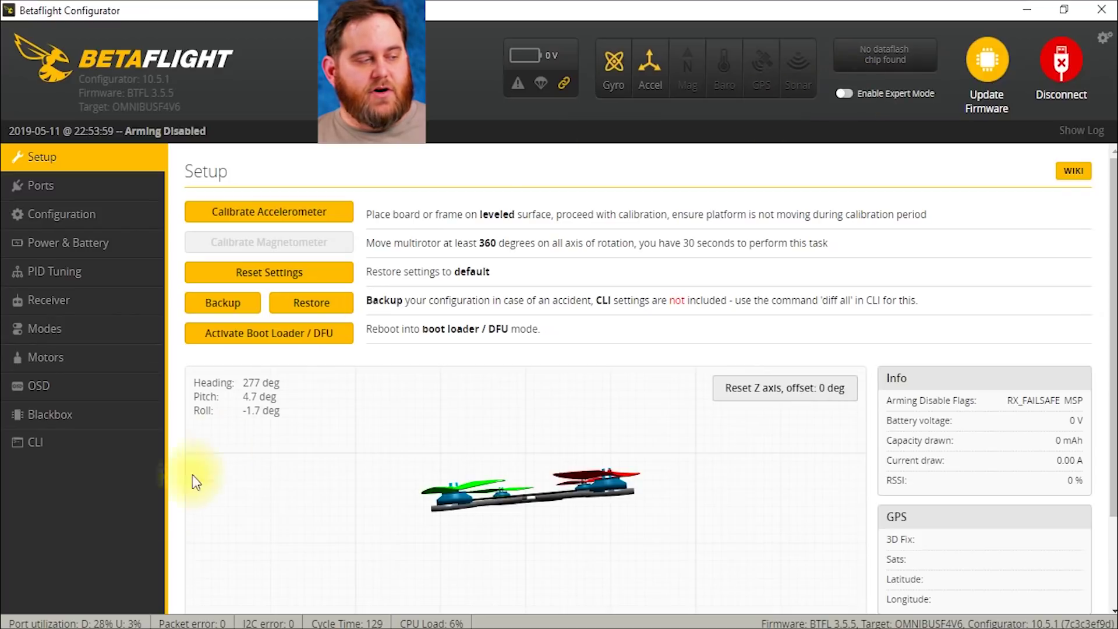
left_click(844, 95)
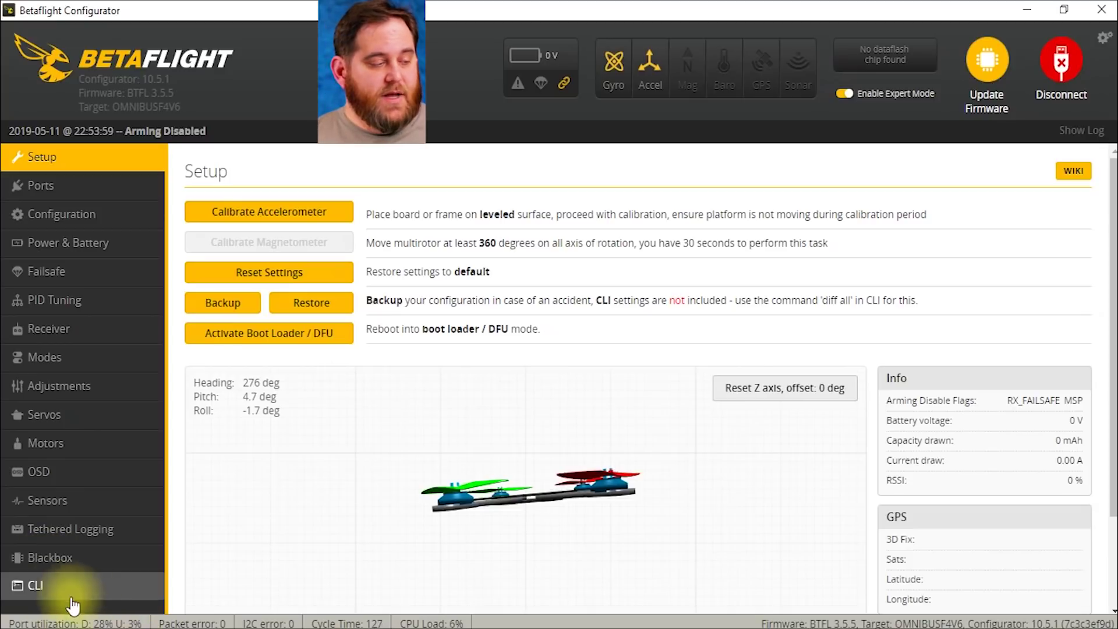
Step: Enter the flight controller's CLI and run the dump command
left_click(26, 590)
left_click(370, 561)
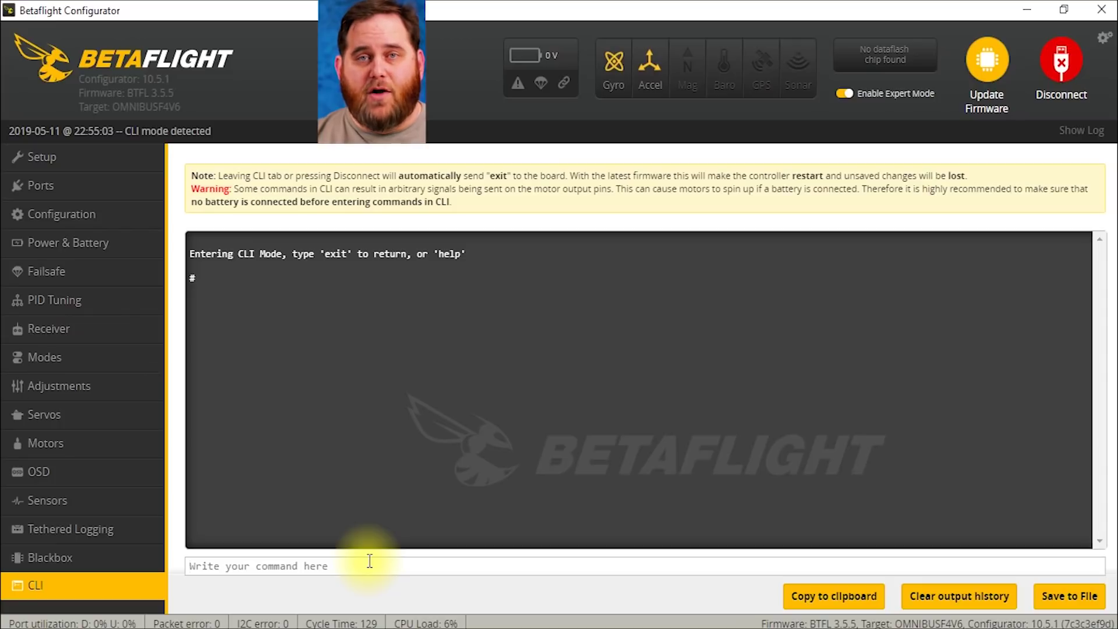
type("dump")
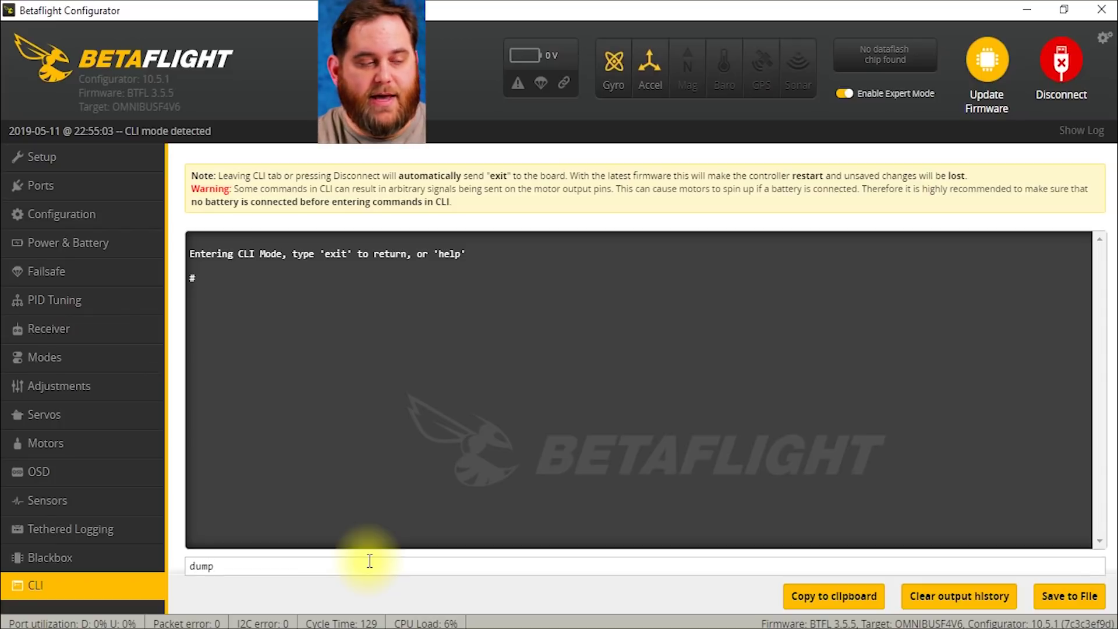
key("Return")
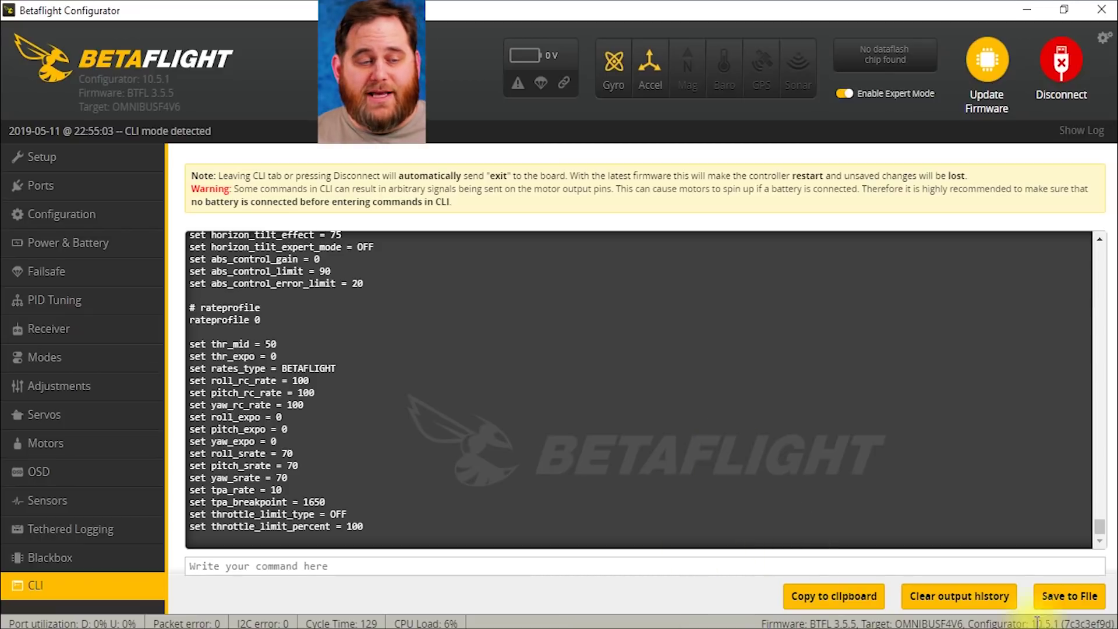
Step: Save the CLI output as STOCK-BTFL_cli_HGLRC_FD_F4_MINI_20190511_225552.txt
left_click(1077, 610)
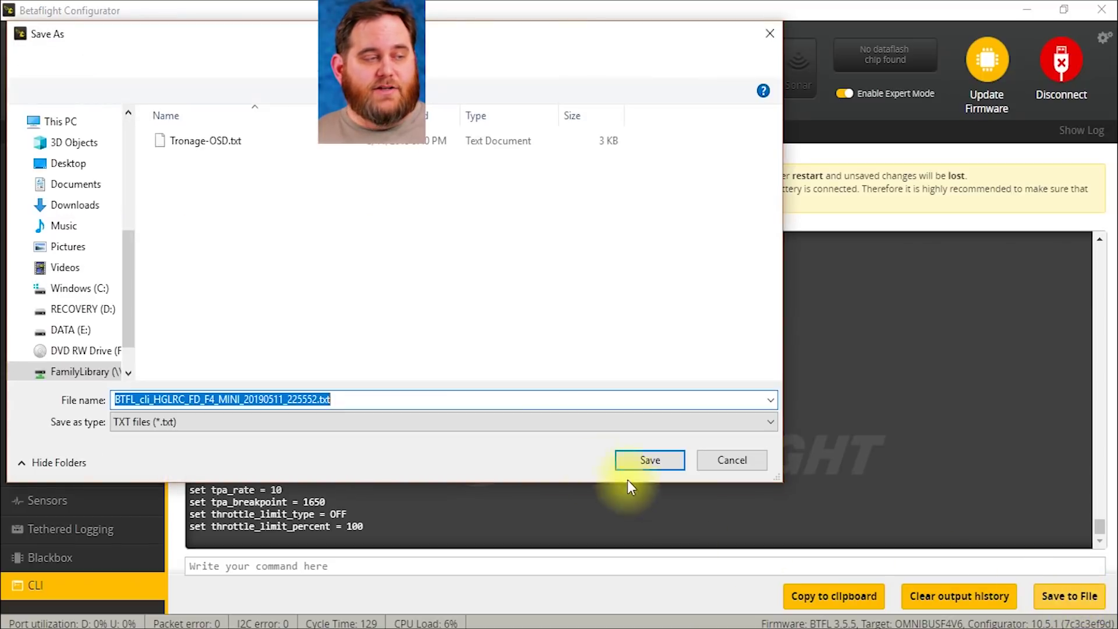
left_click(214, 308)
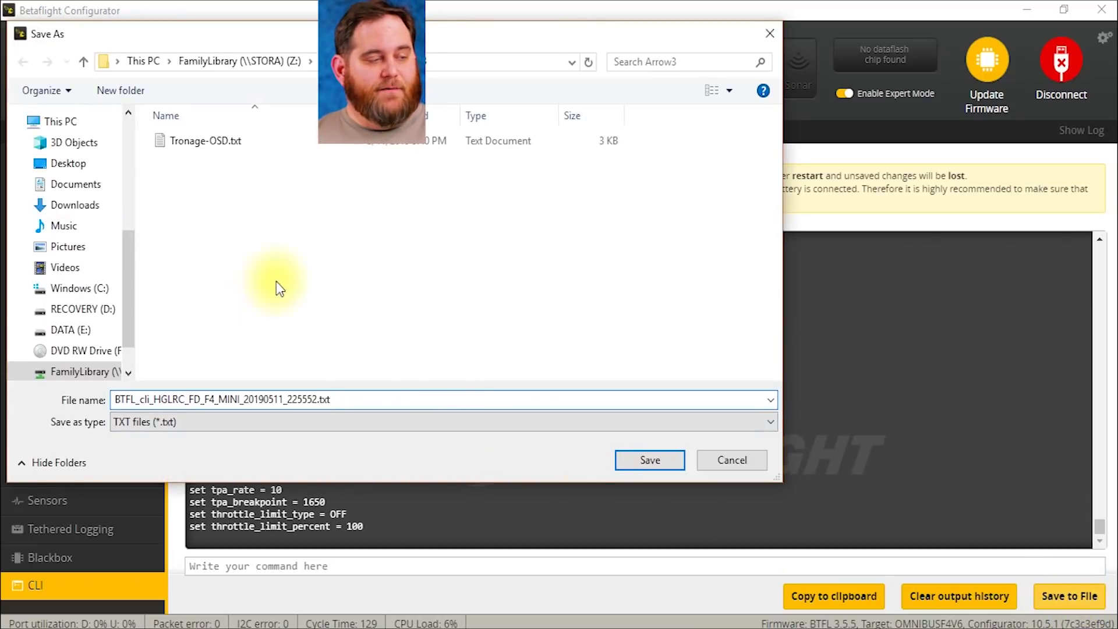
double_click(119, 399)
key("Left")
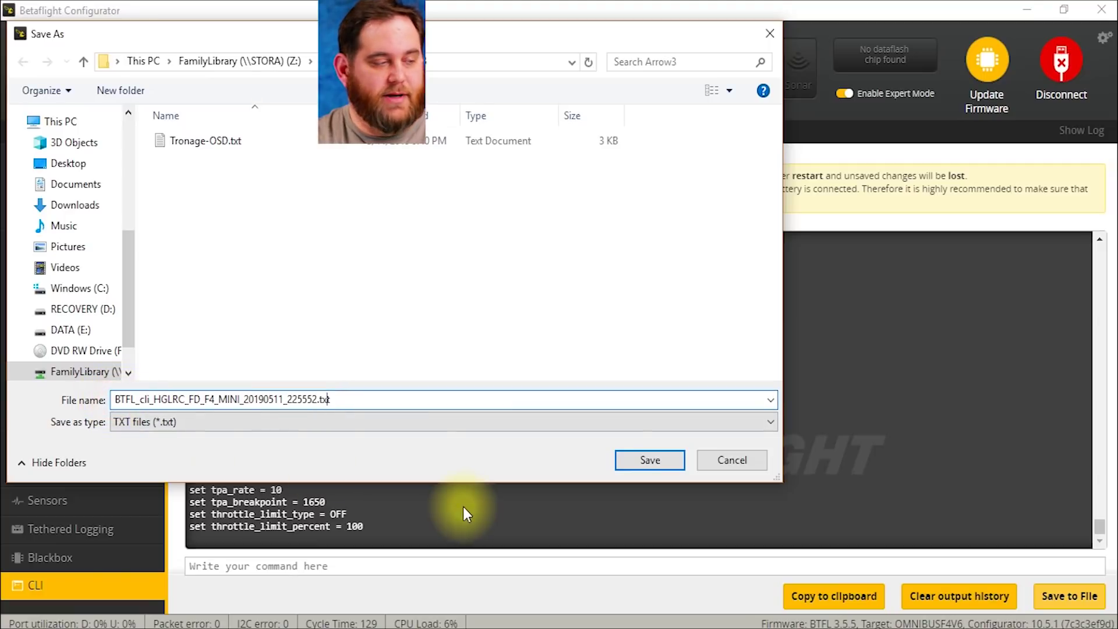
left_click(118, 399)
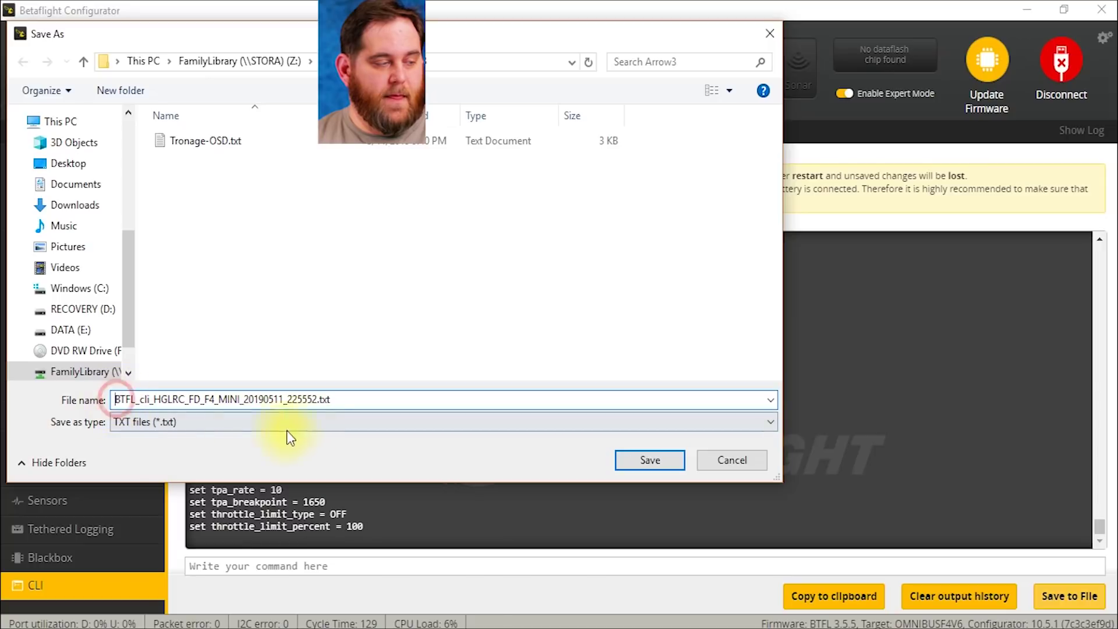
type("STOCK")
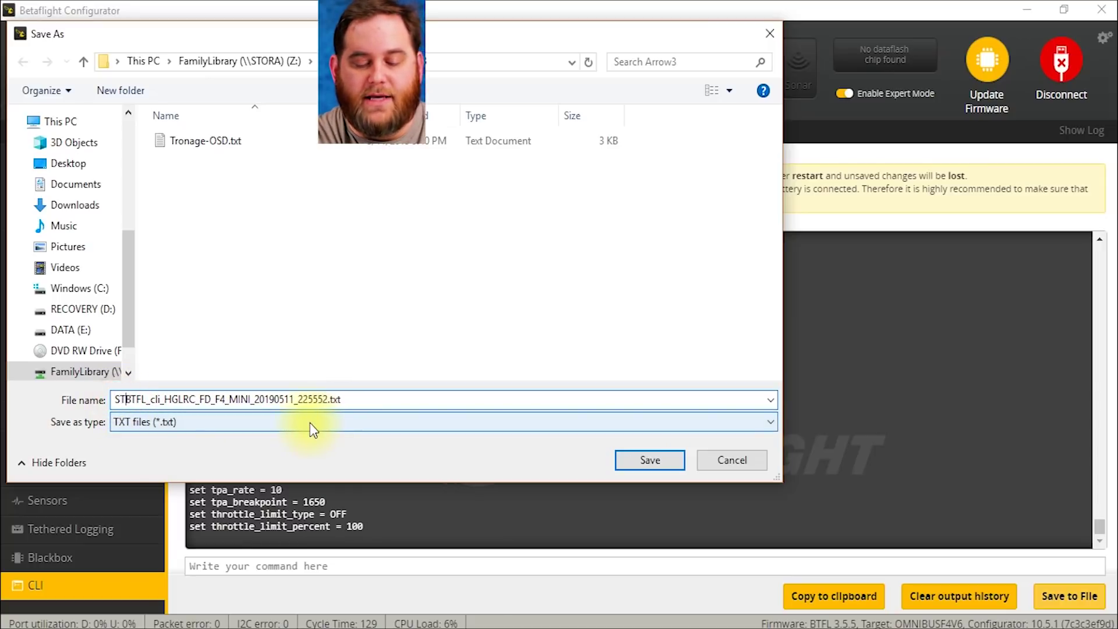
type("-")
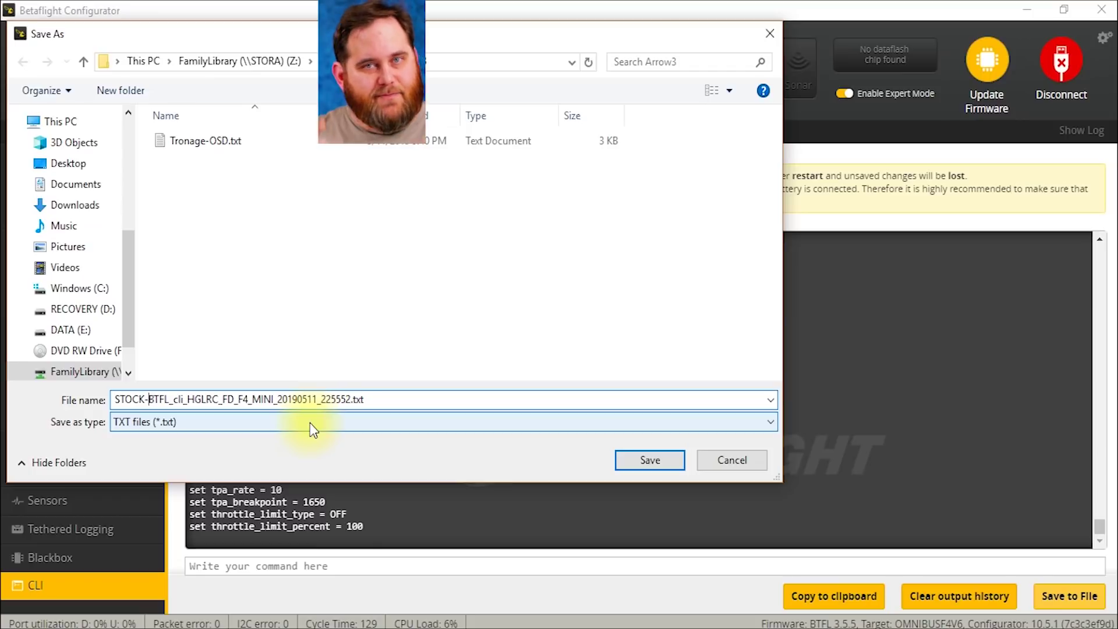
left_click(667, 460)
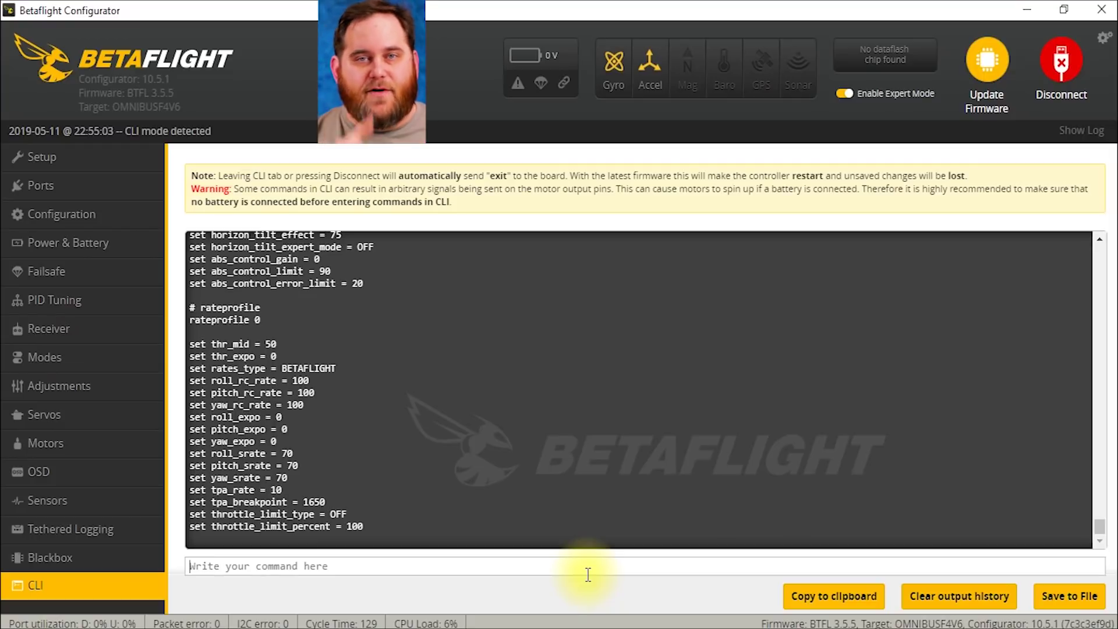
Step: Run the version command in the CLI and highlight the returned firmware and target line
left_click(347, 565)
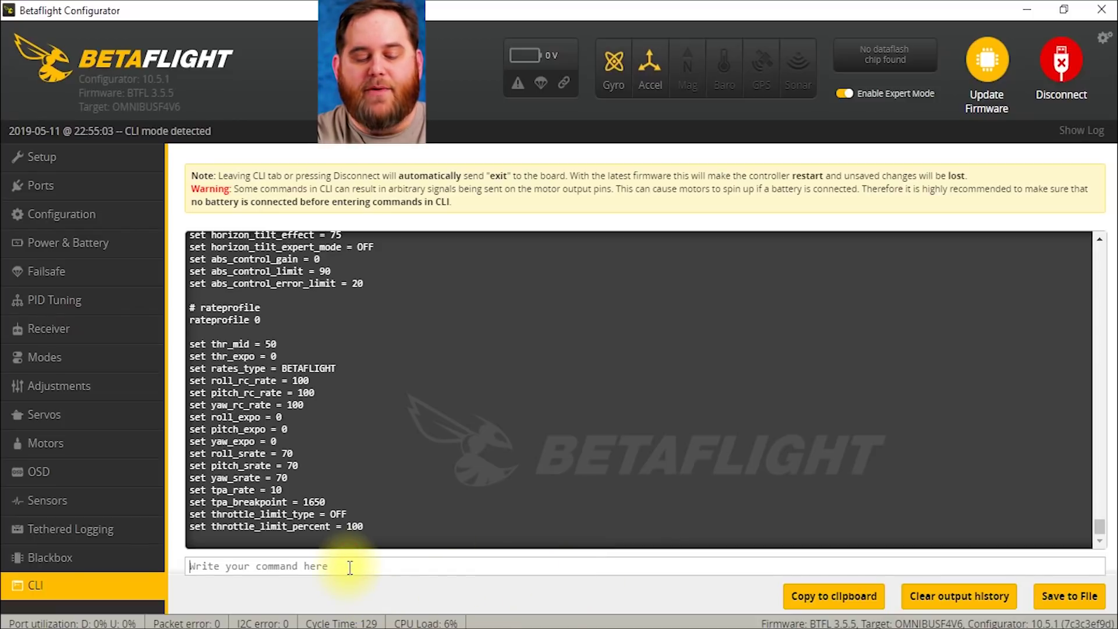
type("version")
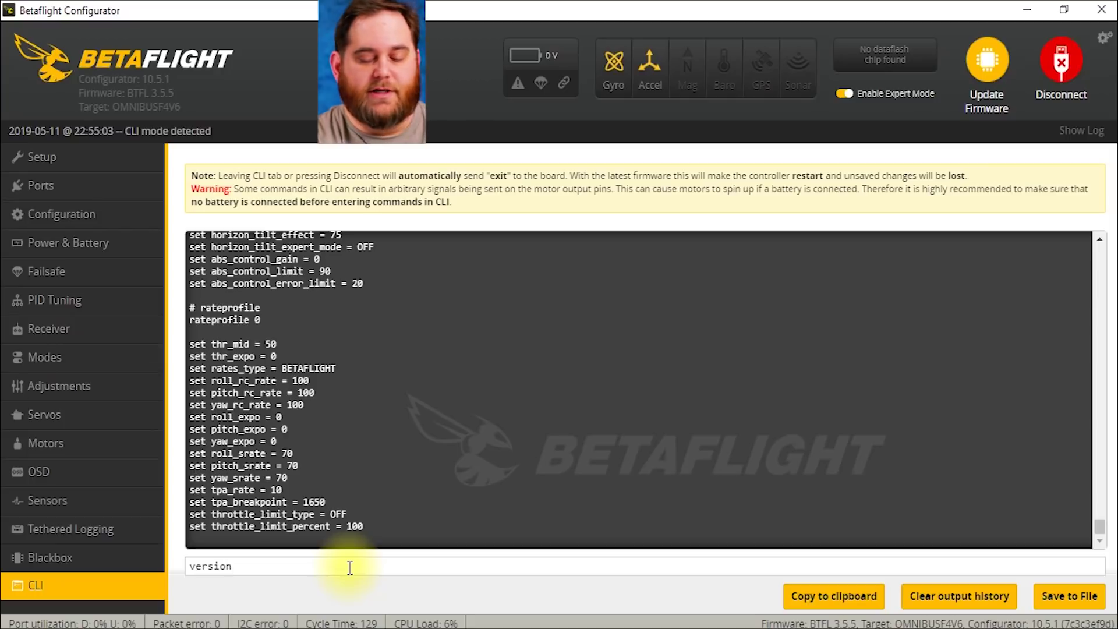
key("Return")
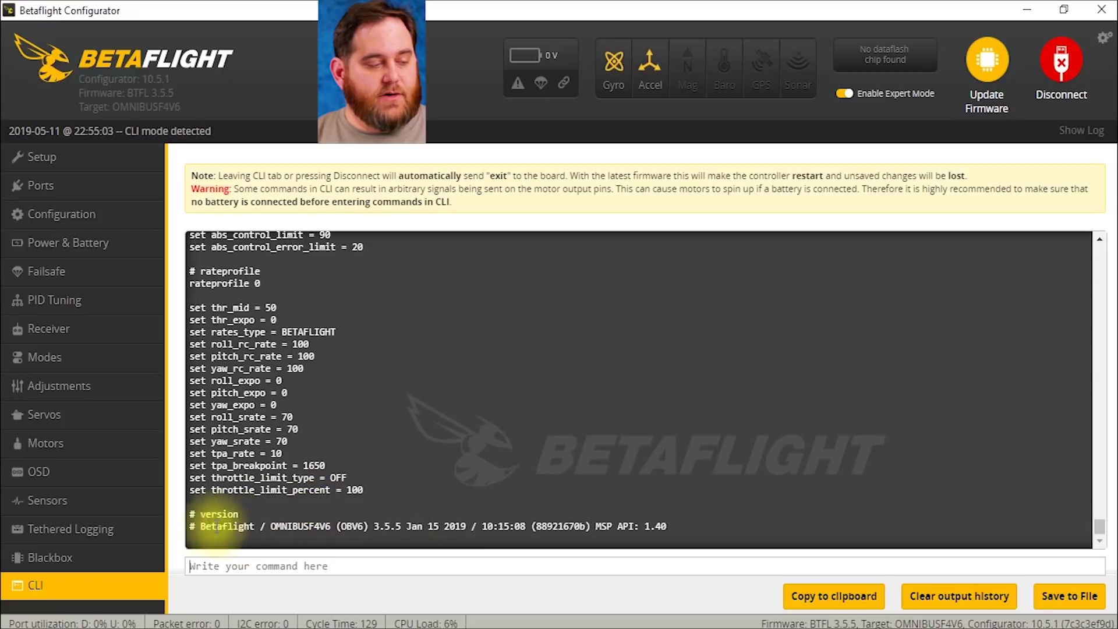
left_click_drag(201, 527, 653, 526)
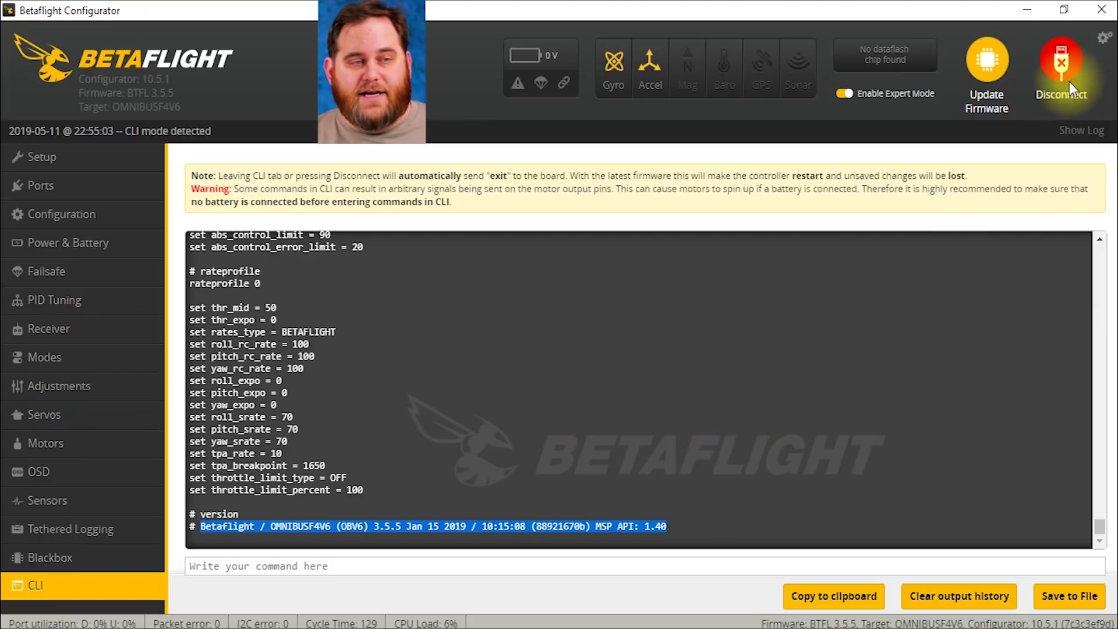
Step: Disconnect and reconnect the flight controller, and inspect the peripheral options for UART2 in the ports configuration
left_click(1062, 63)
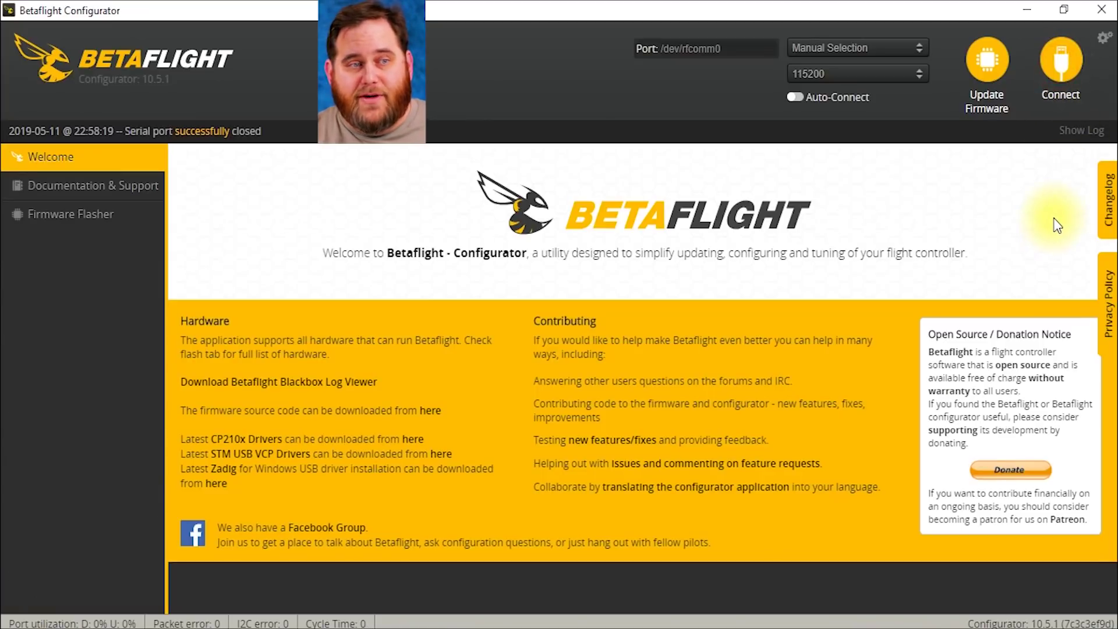
left_click(1061, 58)
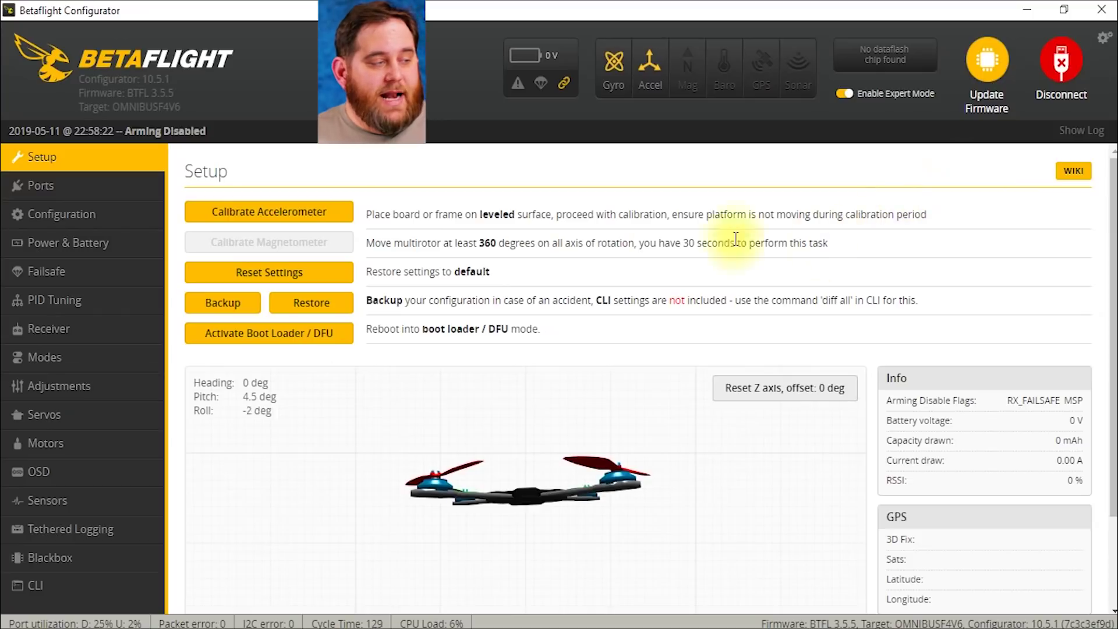
left_click(48, 189)
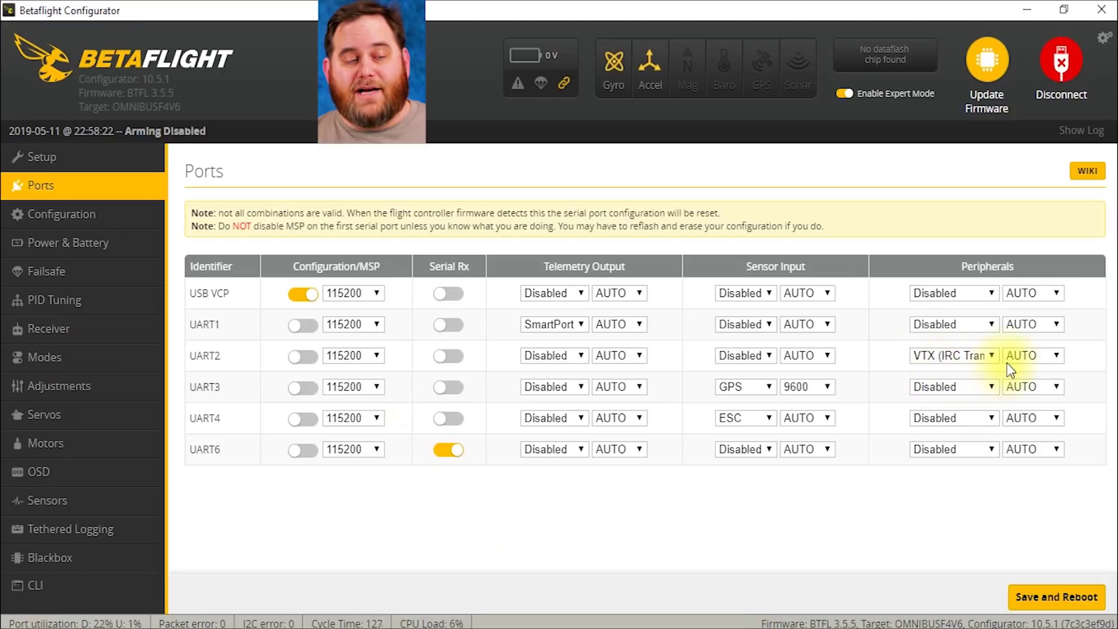
left_click(983, 355)
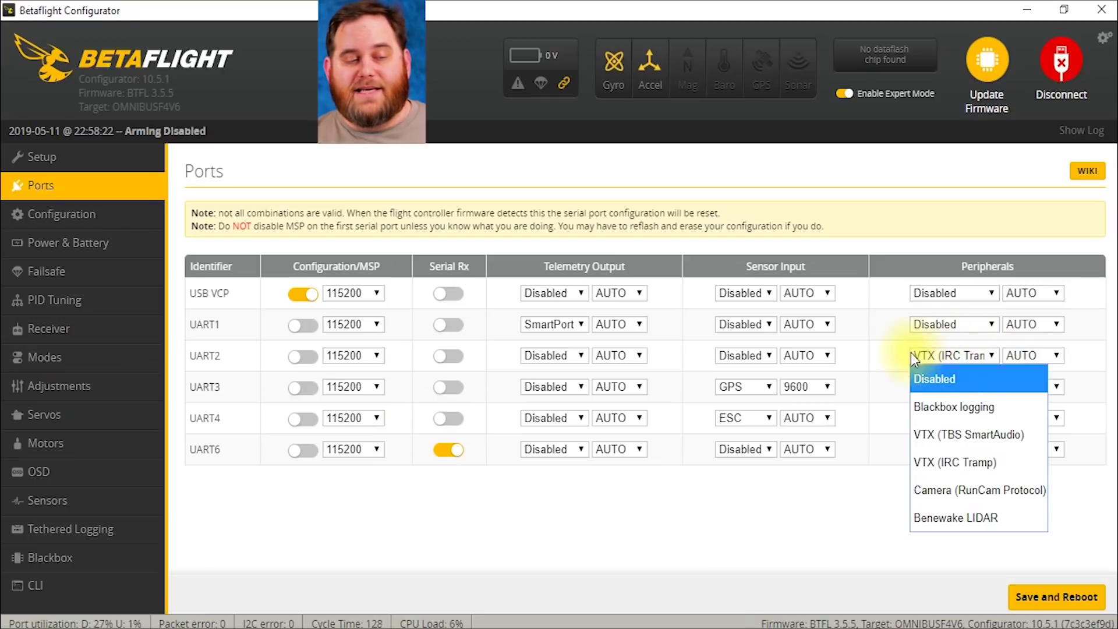
left_click(991, 353)
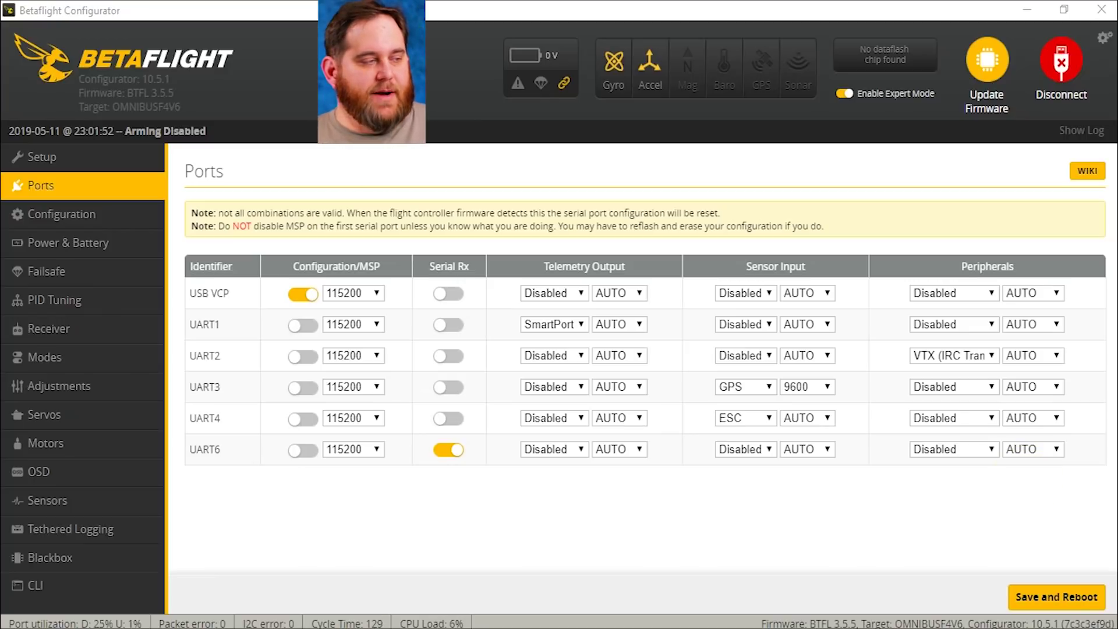
Step: Reboot the flight controller into boot loader / DFU mode and open the Firmware Flasher
left_click(38, 165)
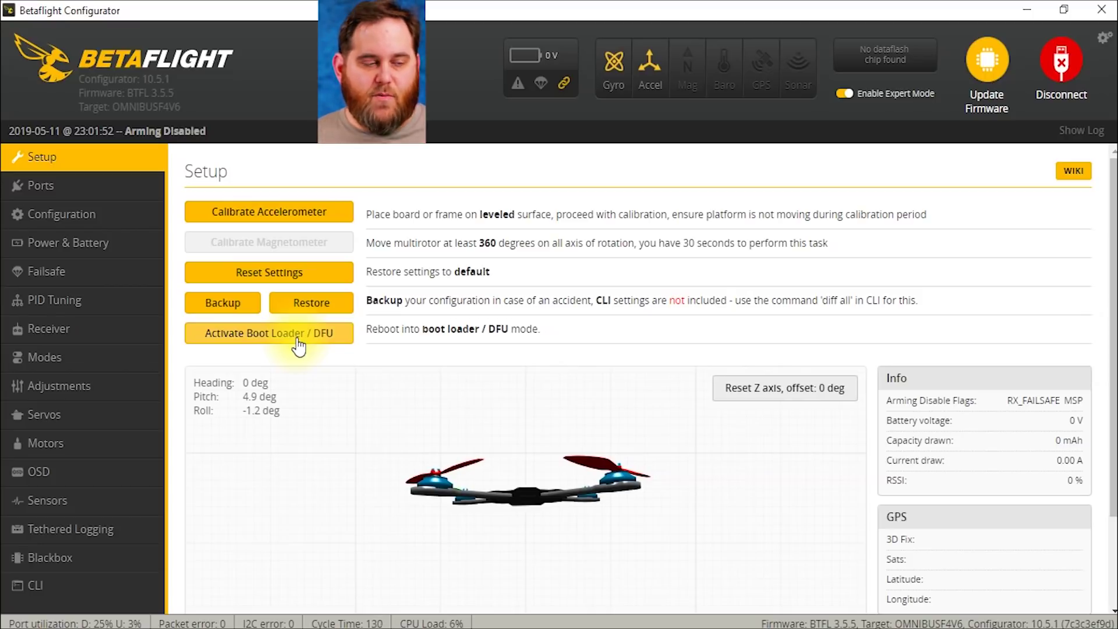
left_click(268, 344)
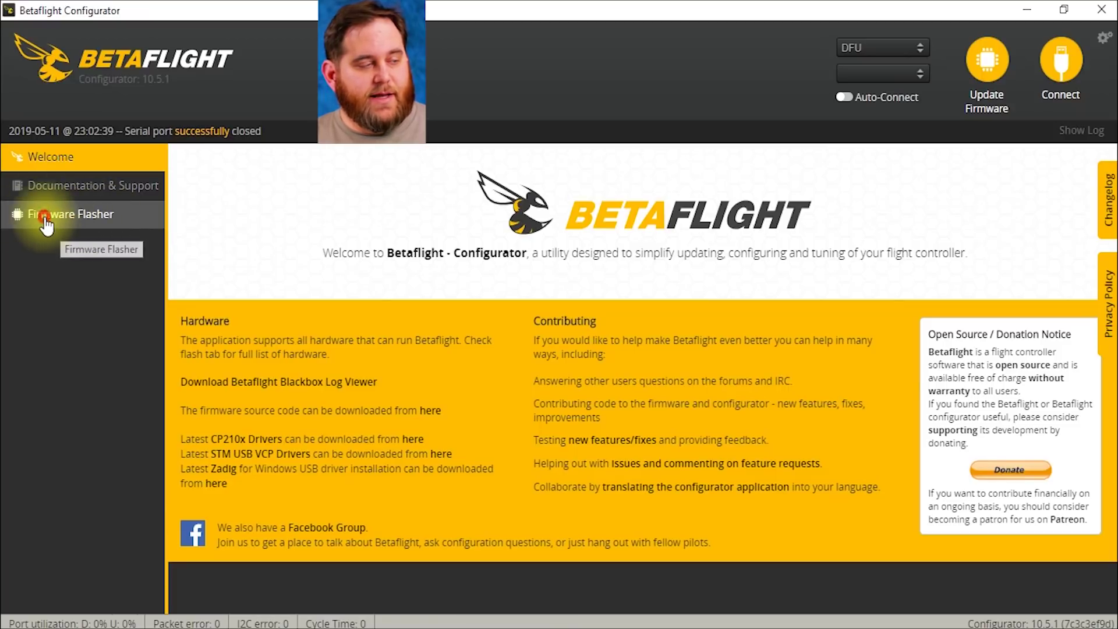
left_click(24, 224)
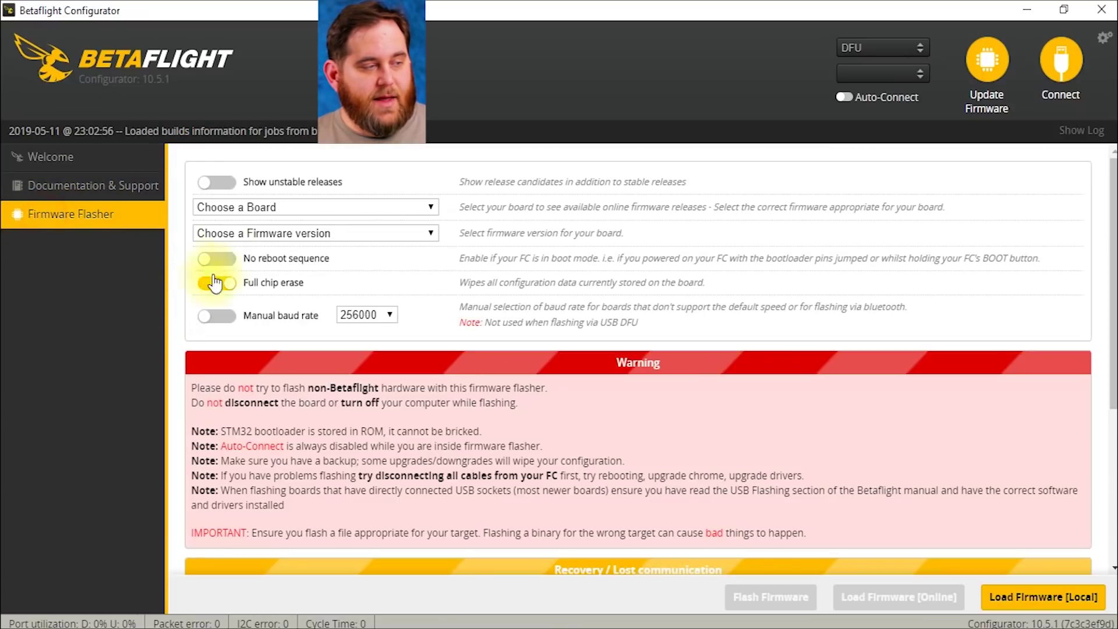
Step: Choose OMNIBUSF4V6 as the board for flashing
left_click(245, 207)
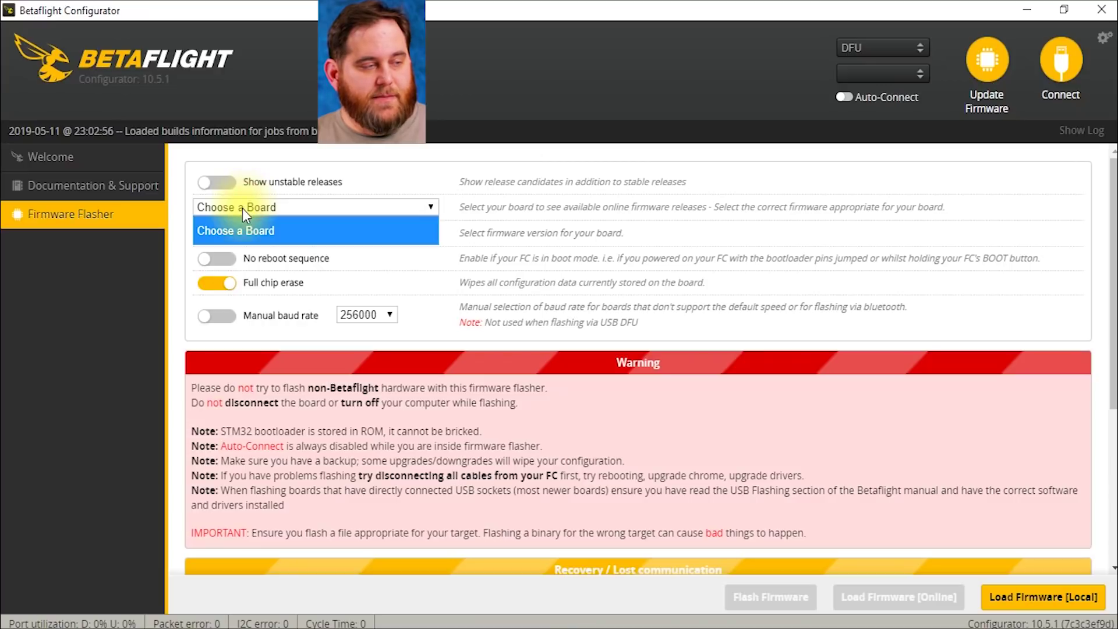
left_click(243, 209)
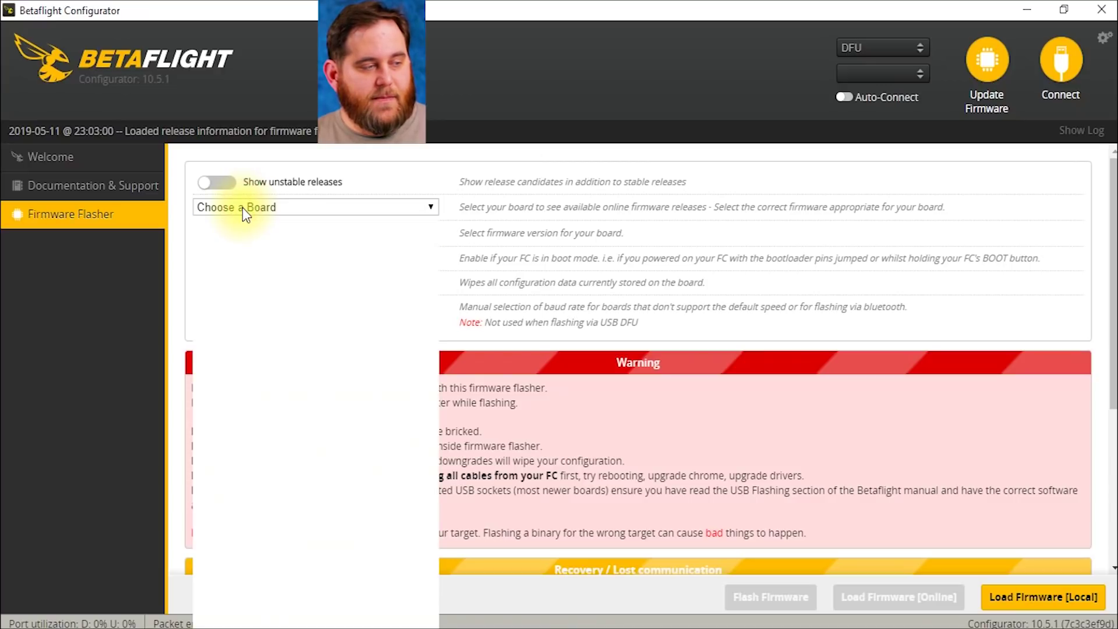
left_click_drag(431, 241, 413, 358)
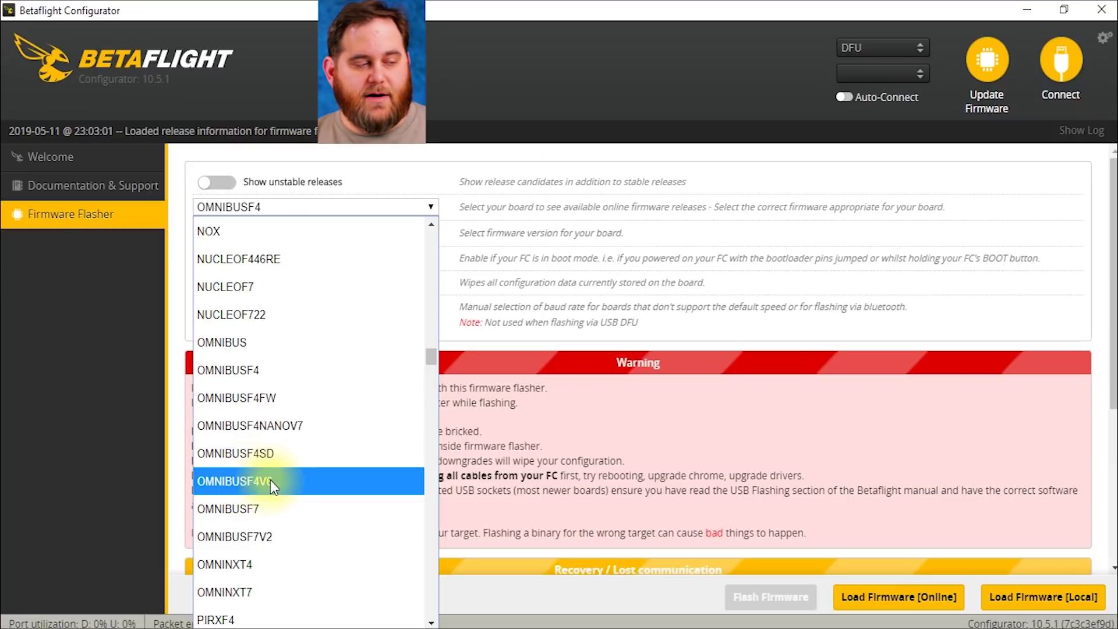
left_click(254, 483)
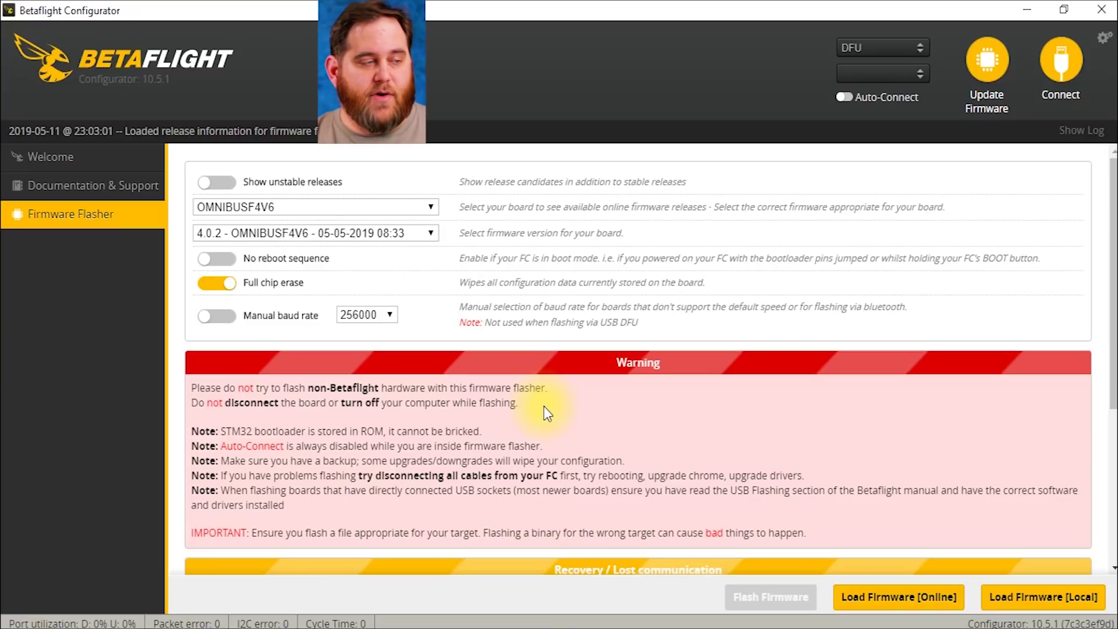
Step: Select firmware 4.0.2 for OMNIBUSF4V6, load it from the online source and review its release notes
left_click(430, 233)
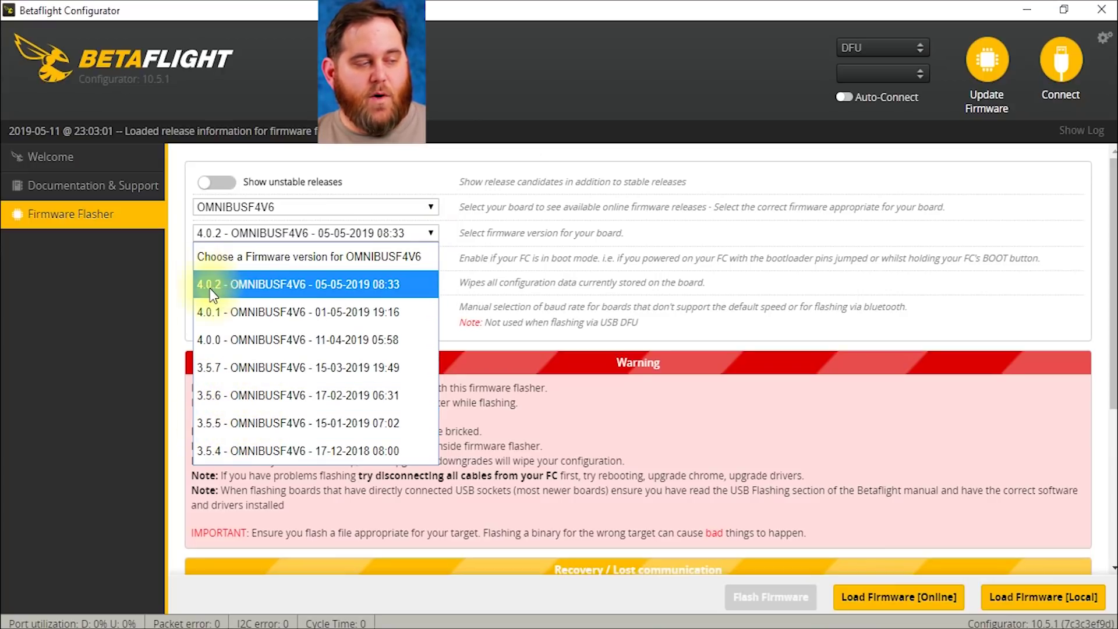
left_click(365, 282)
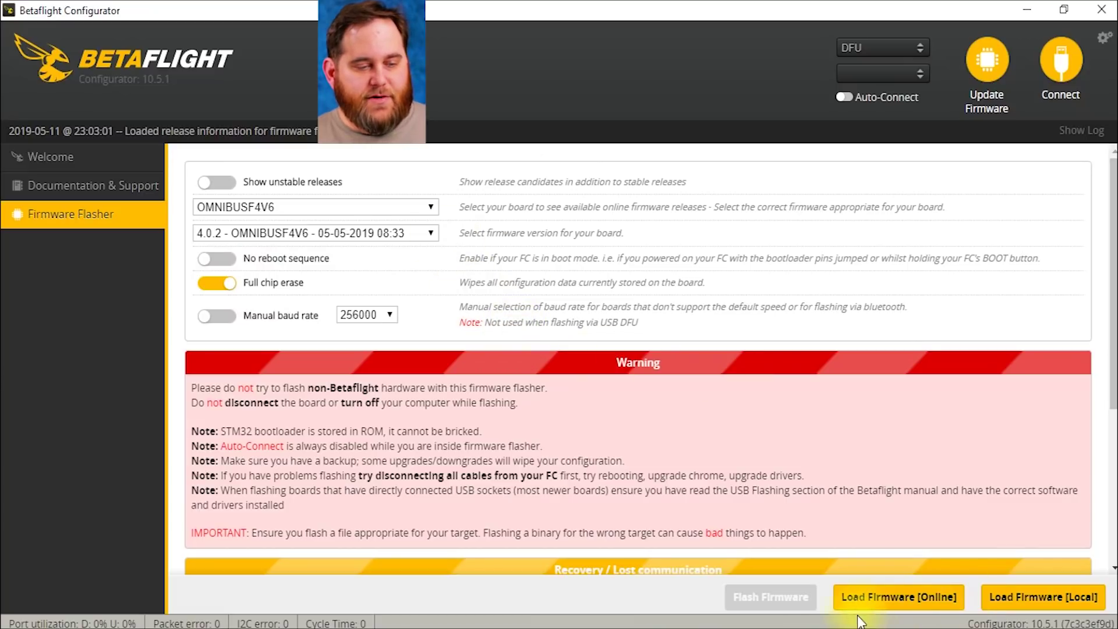
left_click(912, 600)
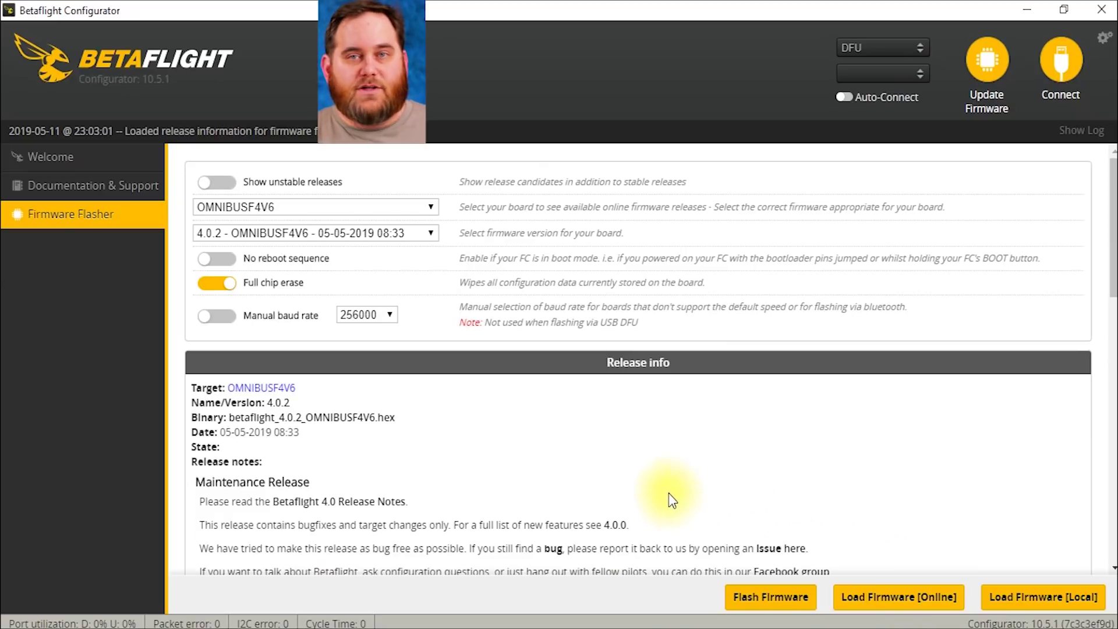
scroll(676, 498, "down", 10)
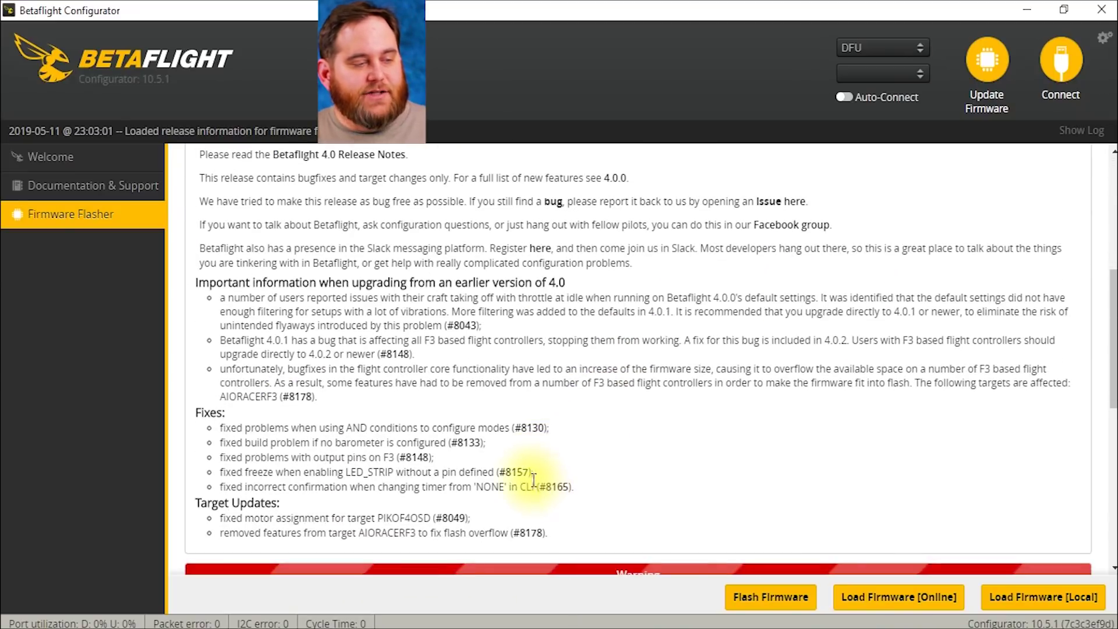
scroll(517, 460, "up", 8)
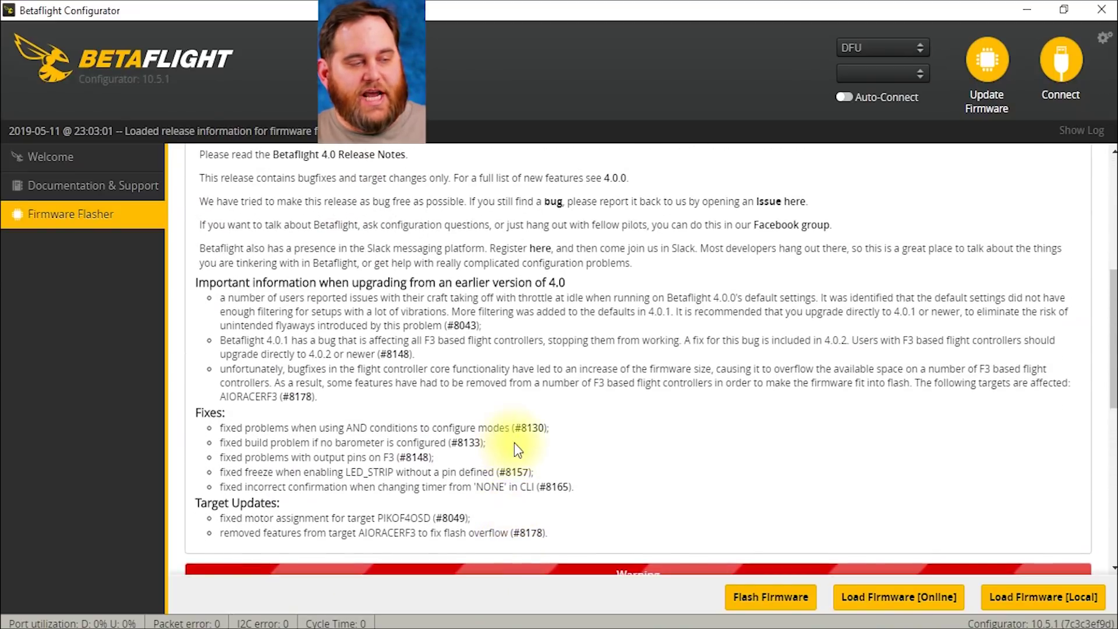
Step: Flash the loaded OMNIBUSF4V6 4.0.2 firmware onto the flight controller and connect to the board
scroll(518, 441, "up", 3)
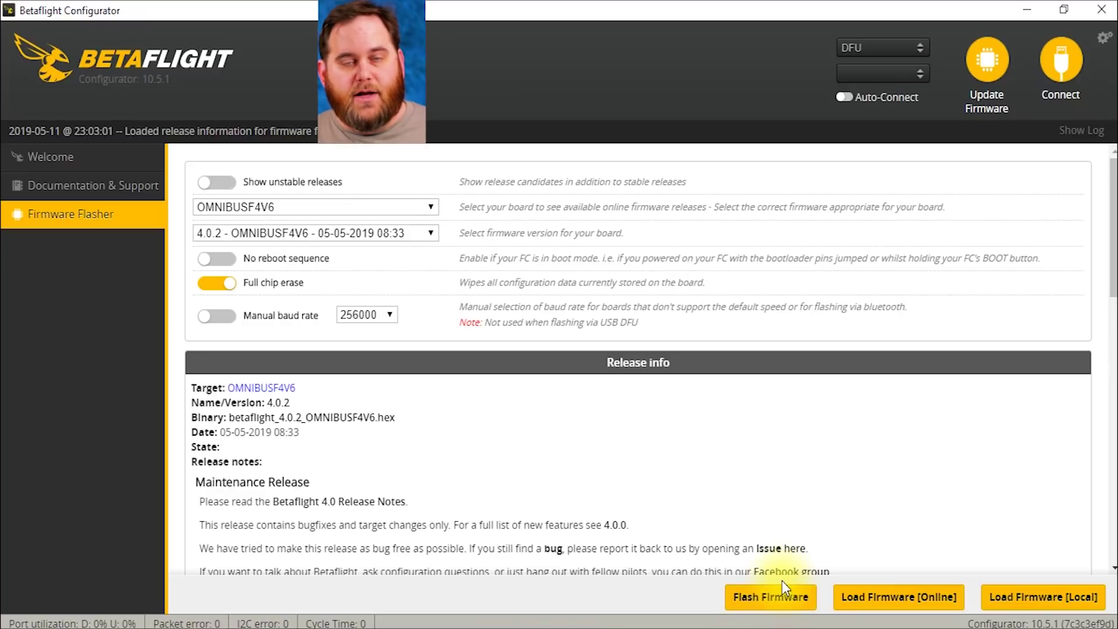
left_click(781, 597)
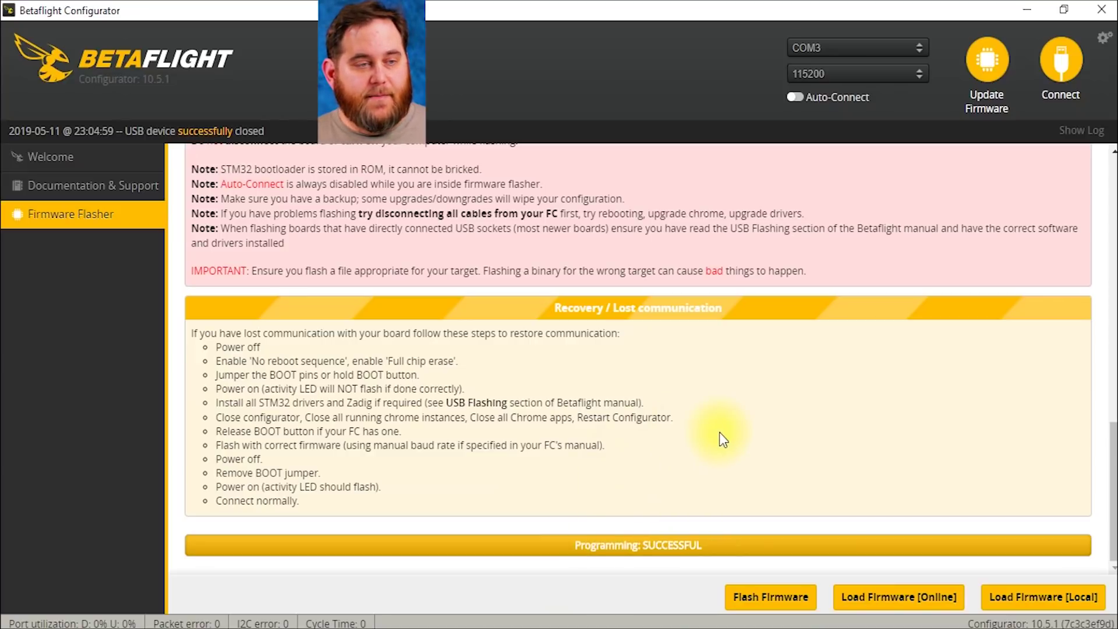
left_click(1060, 60)
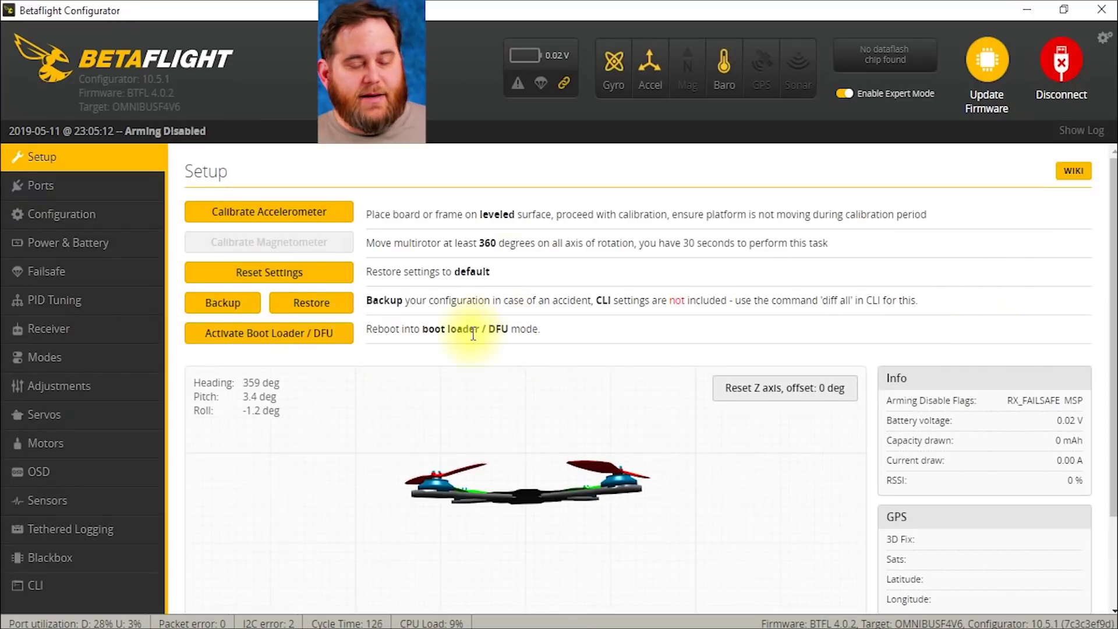
Step: Run the version command in the CLI and highlight the target name and firmware version in its output
left_click(49, 587)
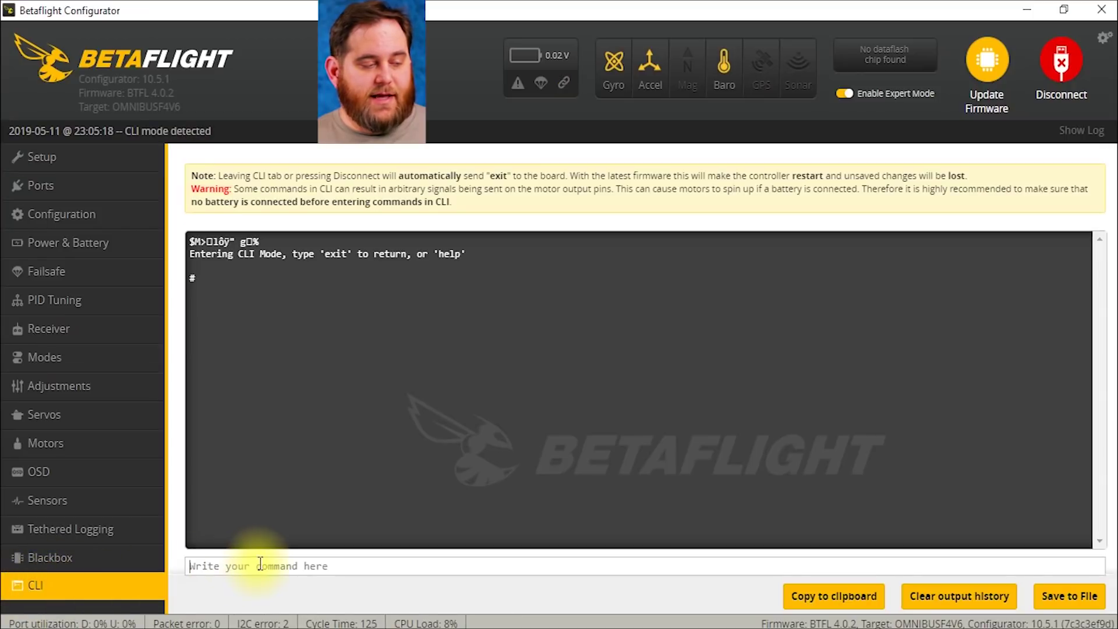
type("version")
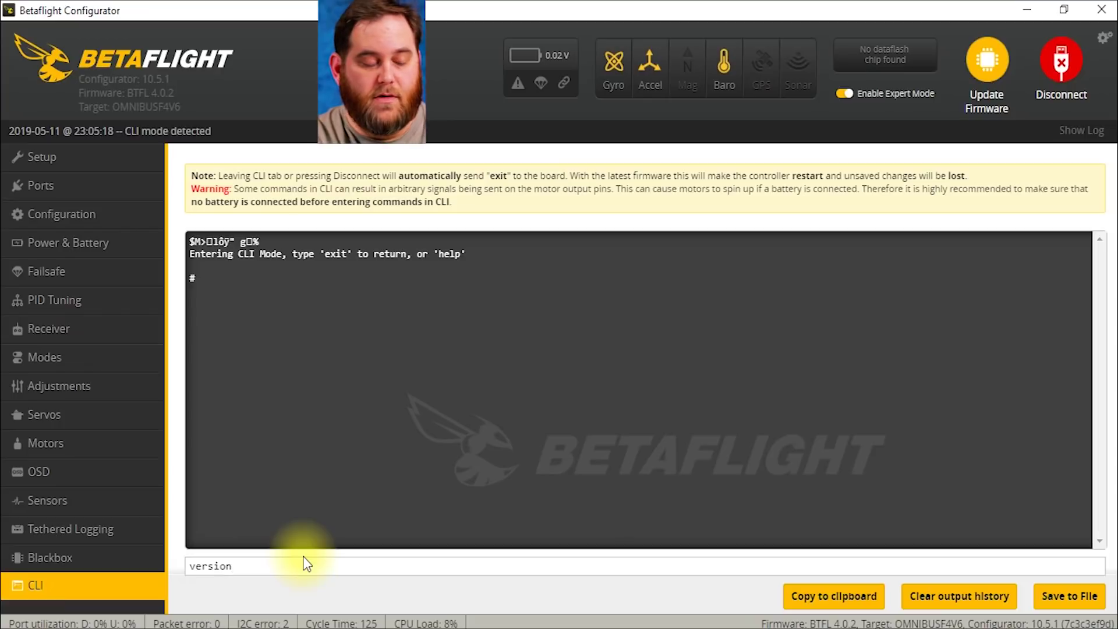
key("Return")
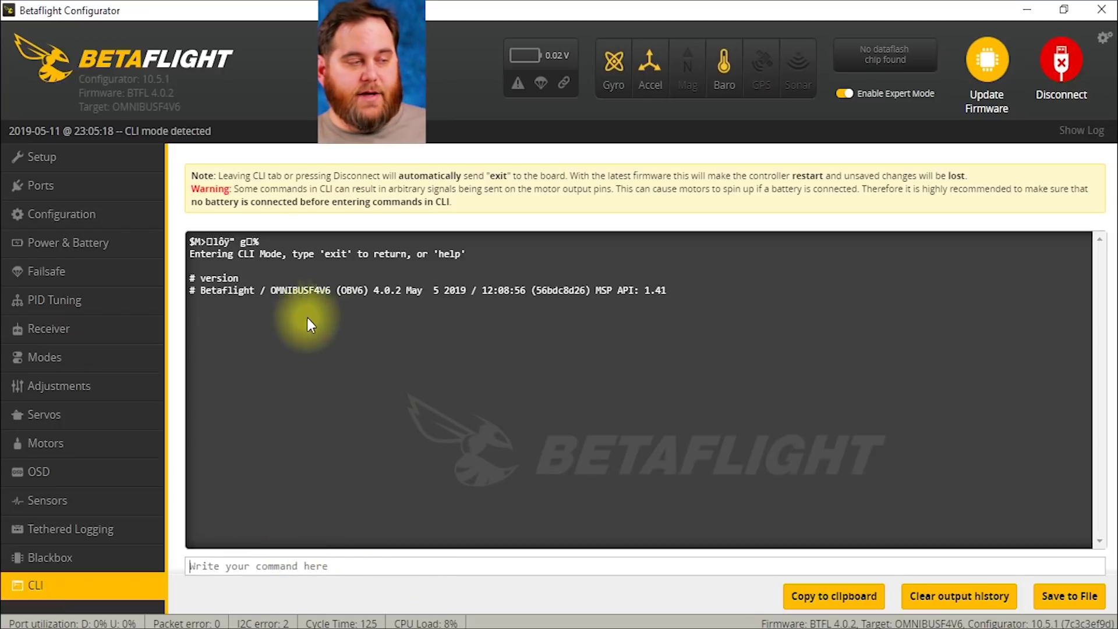
left_click_drag(271, 290, 441, 290)
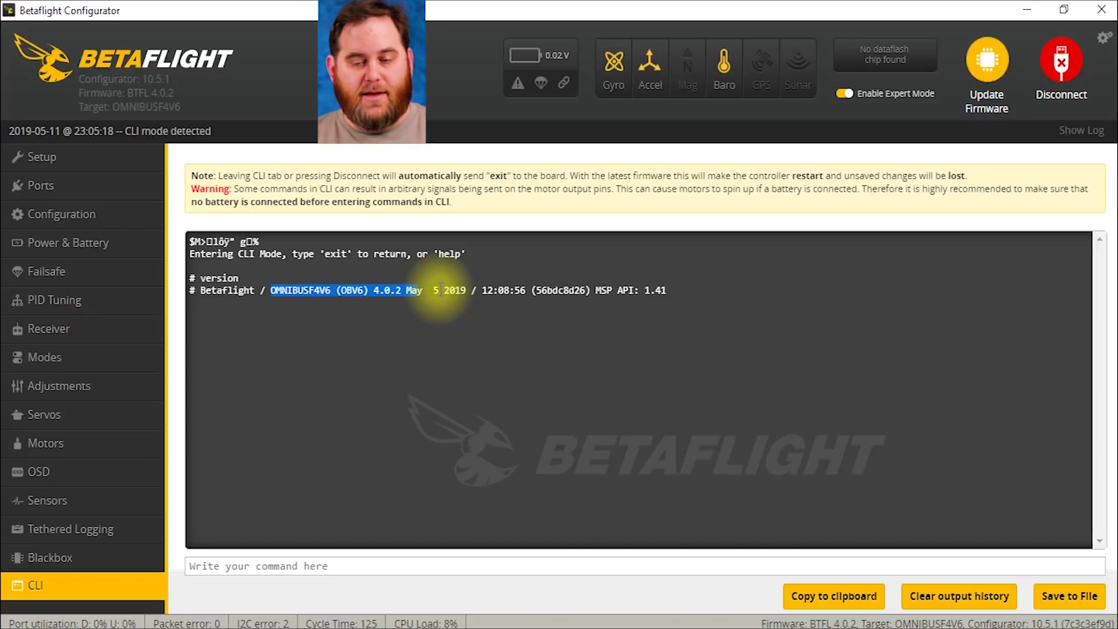
key("alt+Tab")
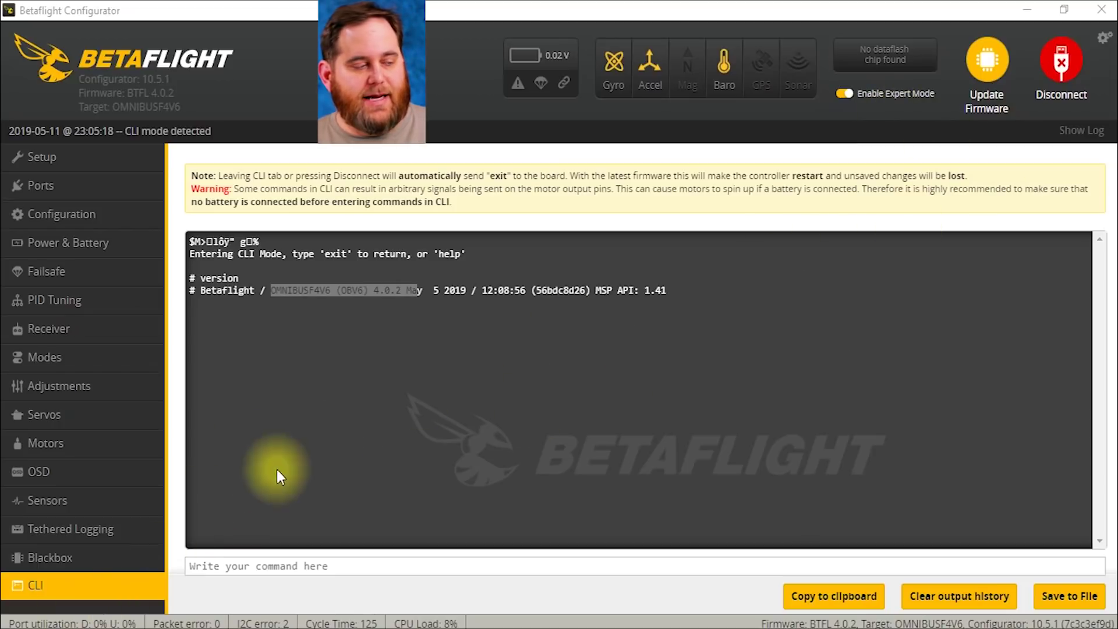
left_click(50, 201)
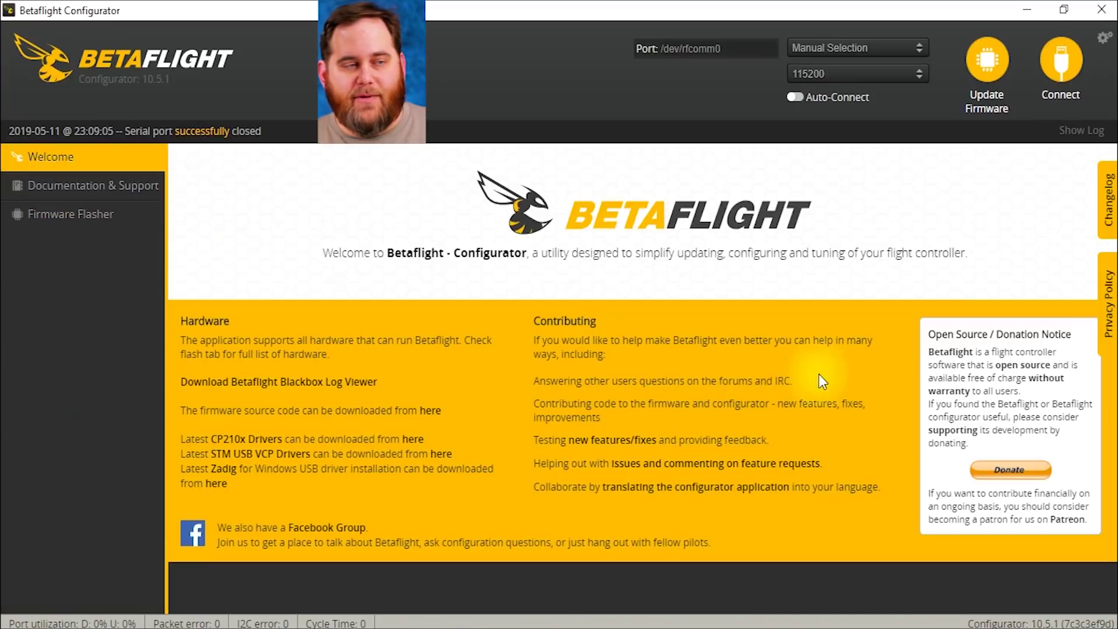
Step: Reconnect to the board and set UART1 telemetry output to SmartPort, UART3 sensor input to GPS and UART4 sensor input to ESC
left_click(1066, 68)
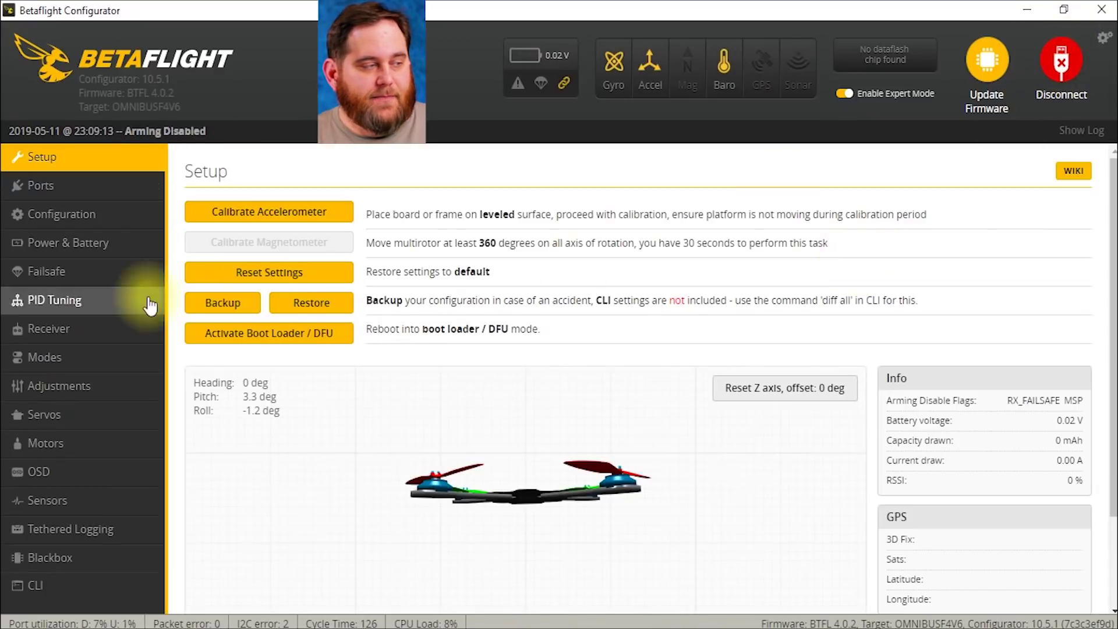
left_click(39, 188)
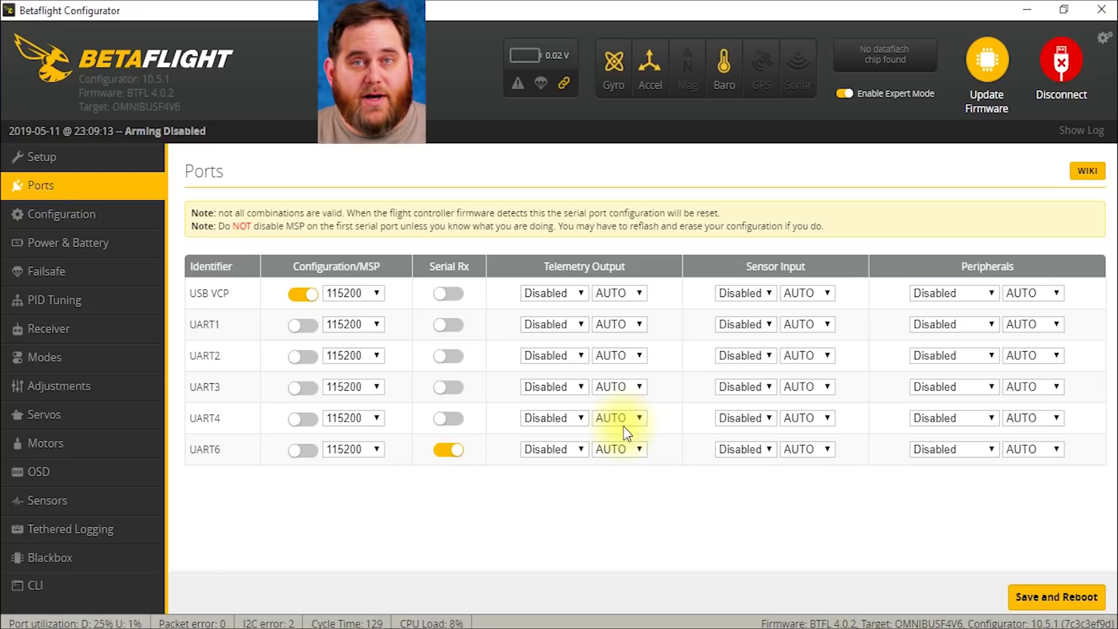
left_click(577, 387)
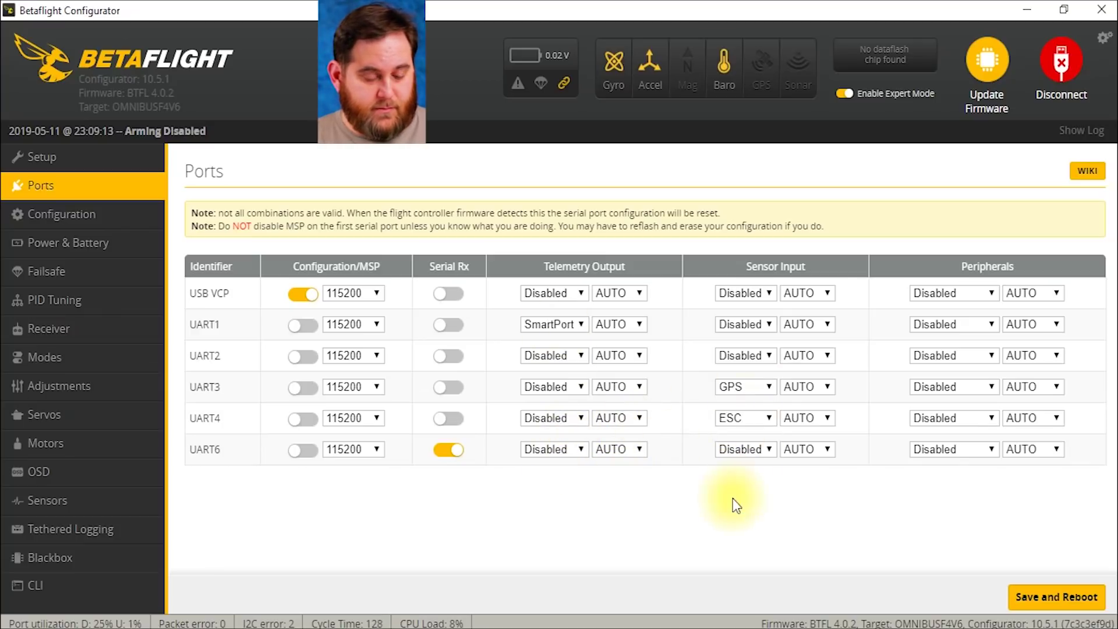
Step: Set UART2's peripheral to VTX (IRC Tramp), save and reboot the board, and reconnect to check the saved ports configuration
left_click(953, 355)
left_click(945, 515)
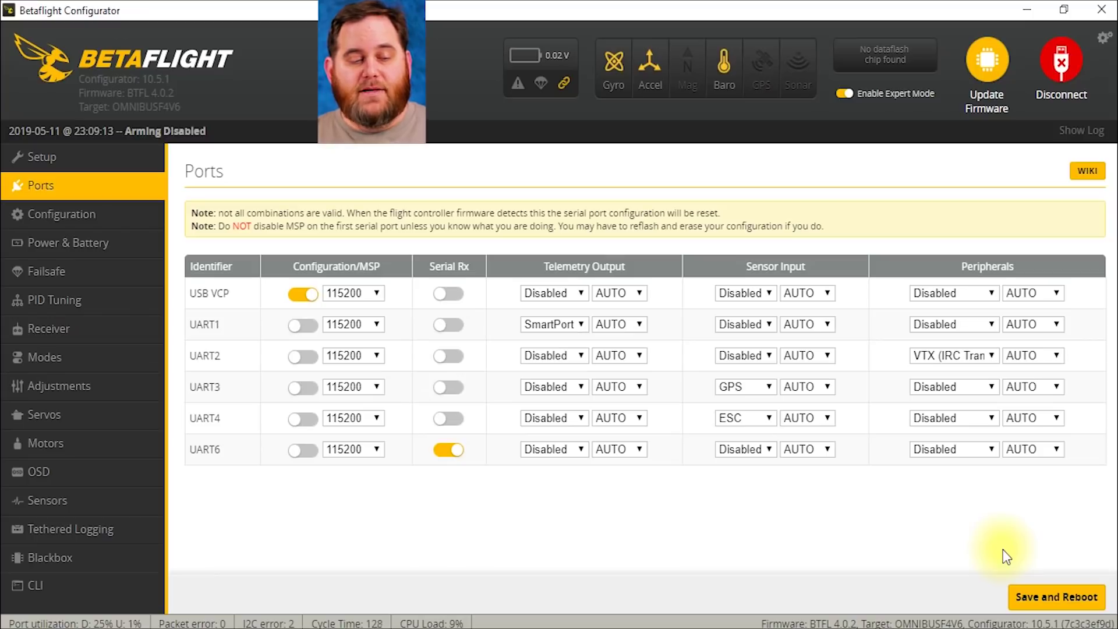
left_click(1067, 597)
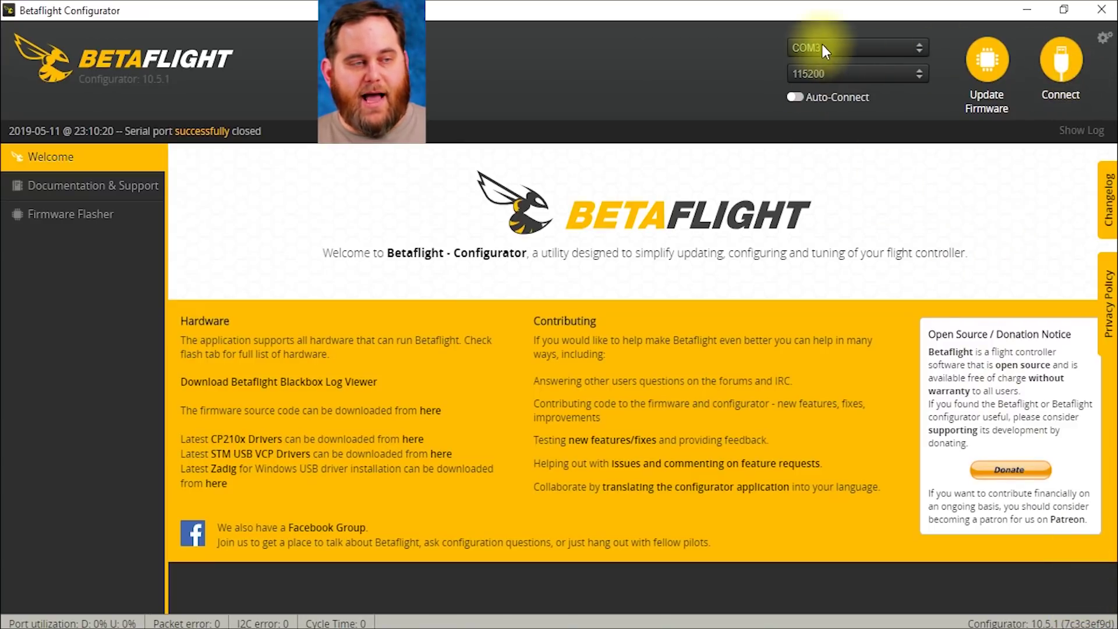
left_click(1061, 60)
left_click(56, 186)
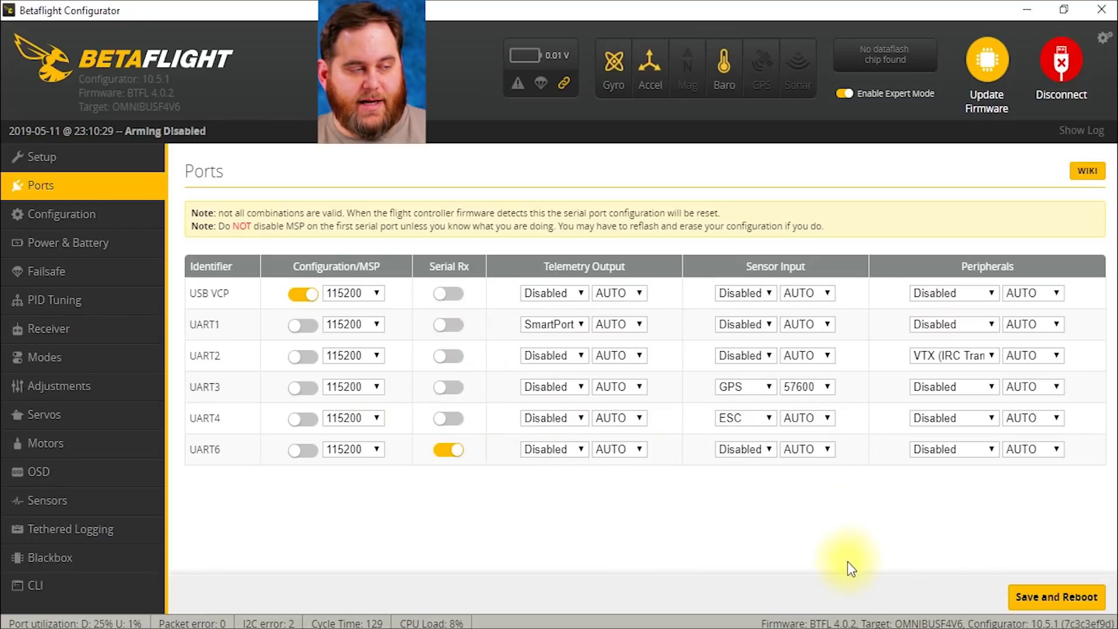
Step: Enable reversed motor direction for the Quad X mixer in the board configuration
left_click(55, 221)
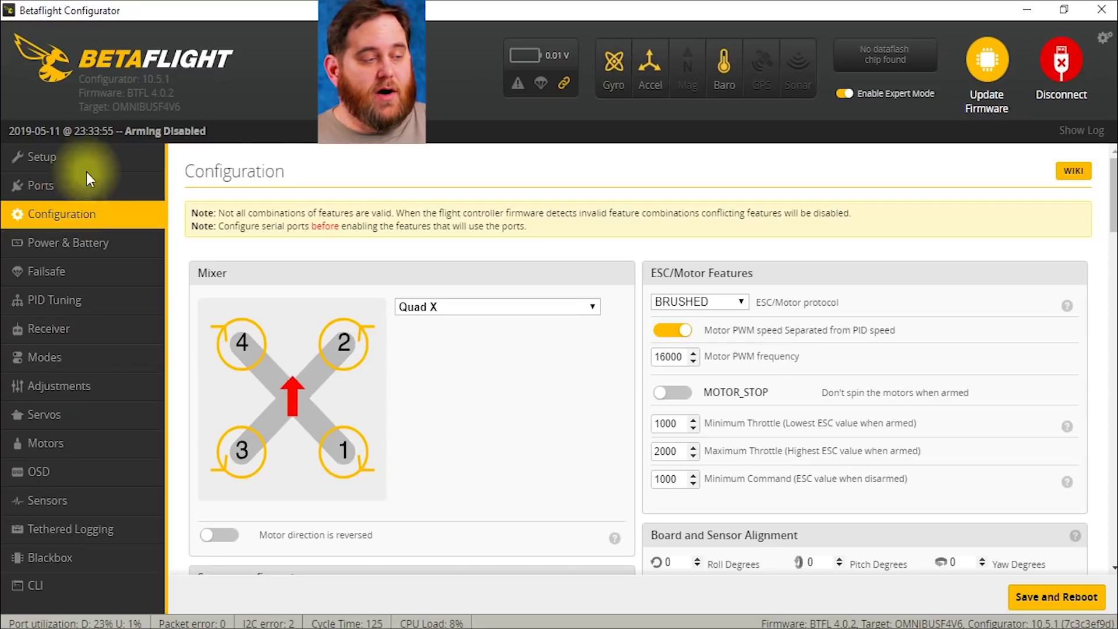
scroll(411, 222, "down", 1)
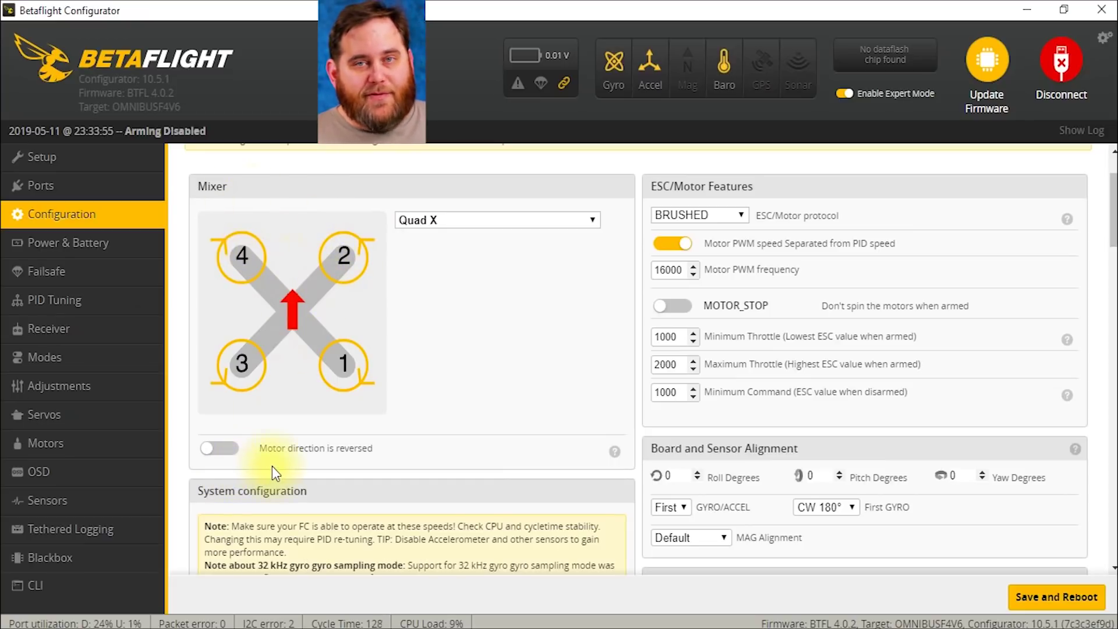
left_click(226, 449)
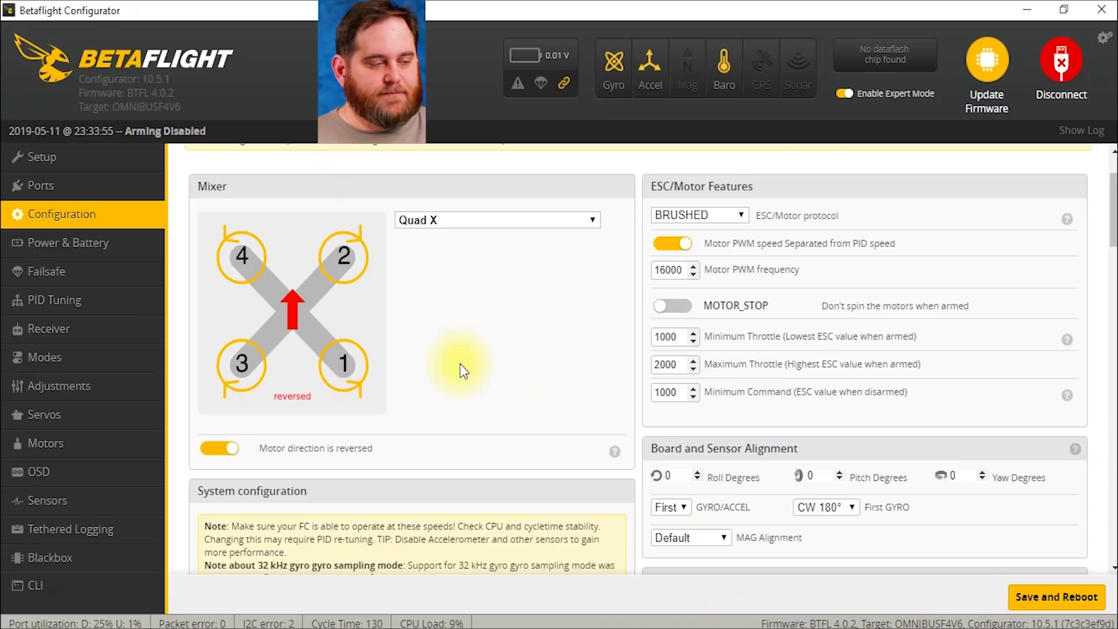
Step: Set the PID loop frequency to 8 kHz and disable the magnetometer in the system configuration
scroll(458, 367, "down", 4)
scroll(456, 347, "down", 3)
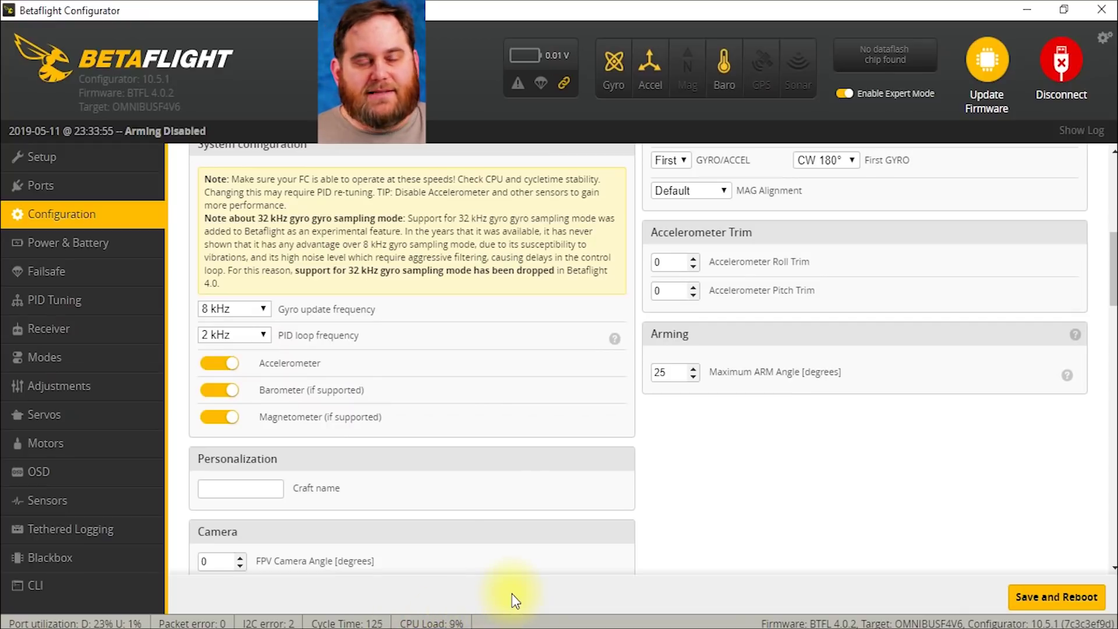
left_click(245, 340)
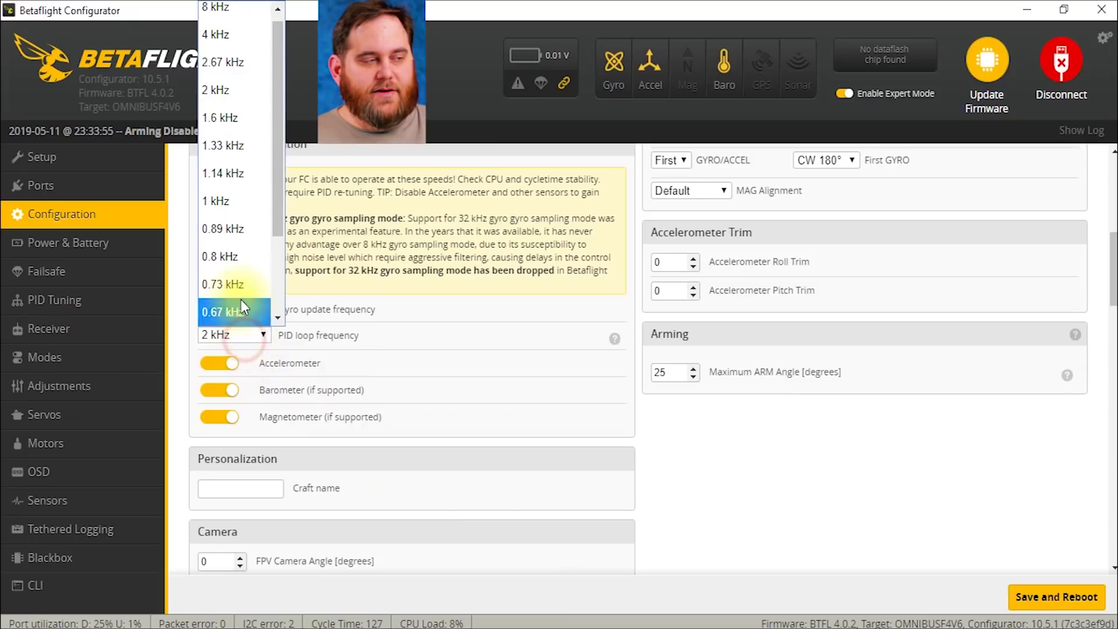
left_click(235, 12)
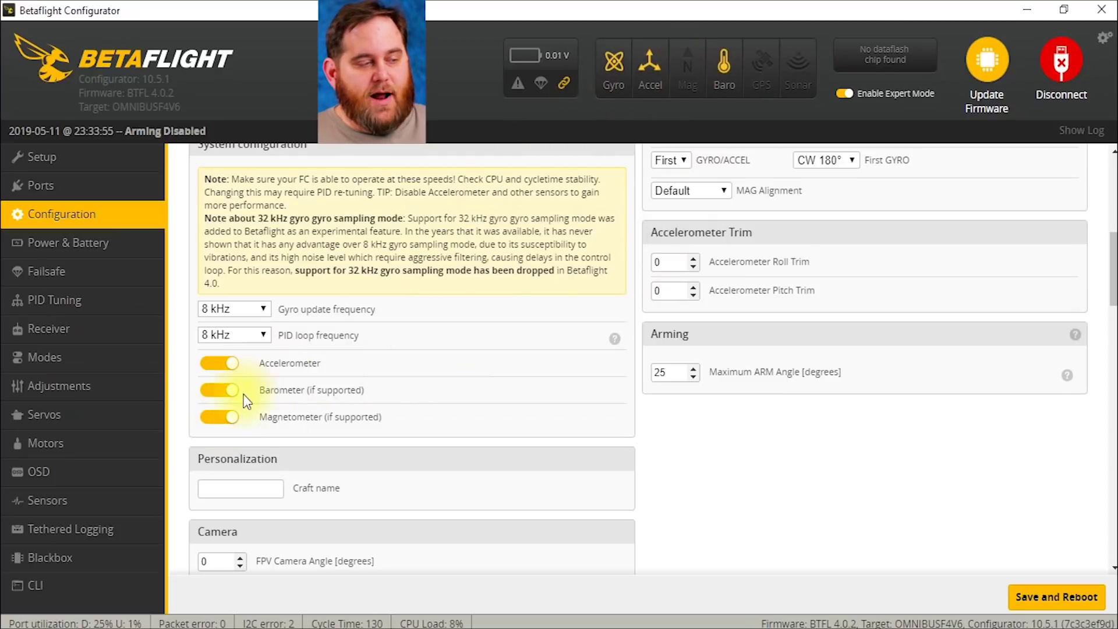
left_click(225, 417)
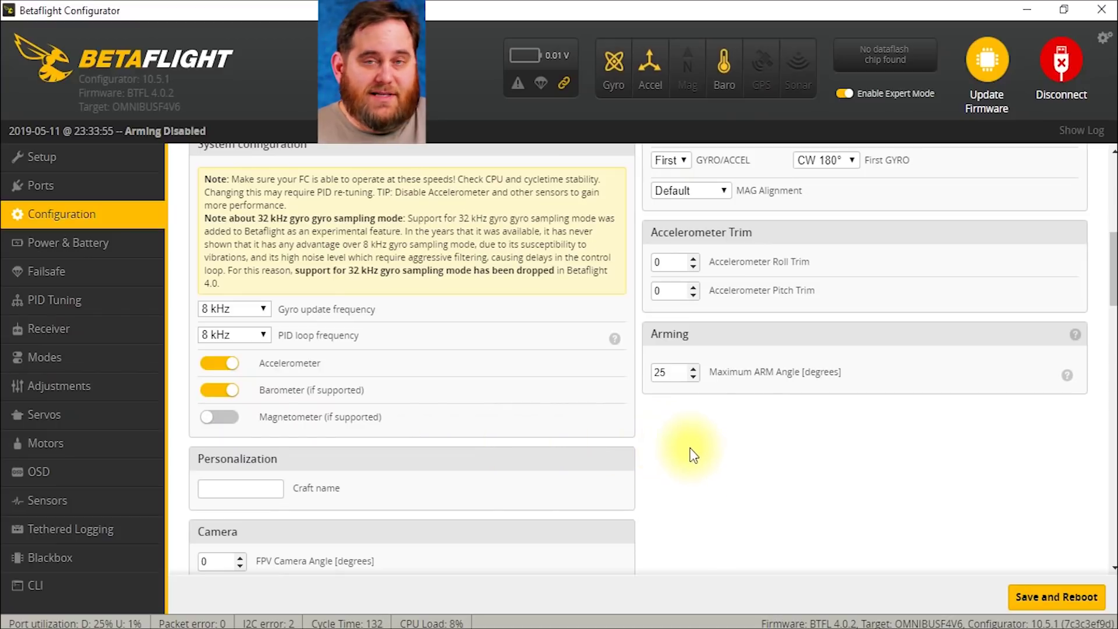
Step: Set the craft name to Arrow3 in the personalization settings
scroll(701, 449, "down", 3)
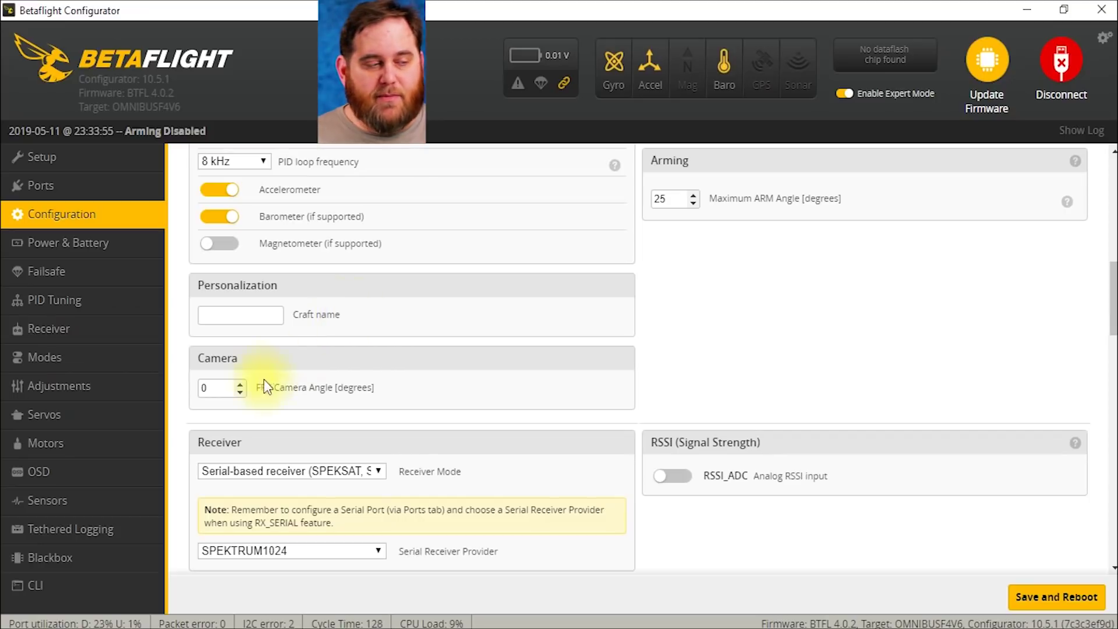
left_click(239, 320)
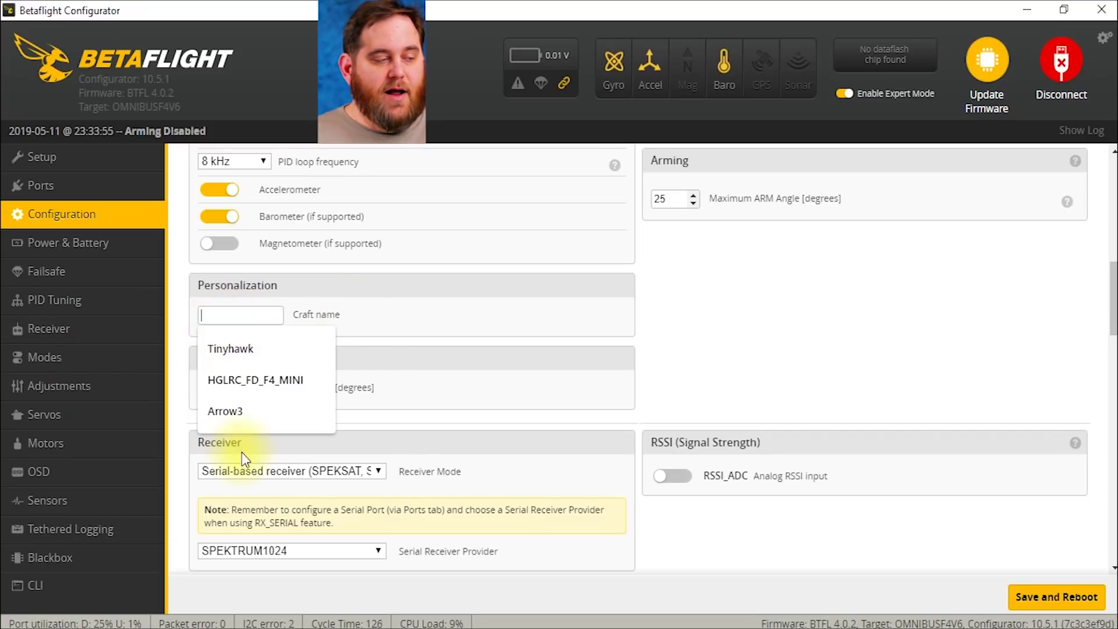
left_click(232, 412)
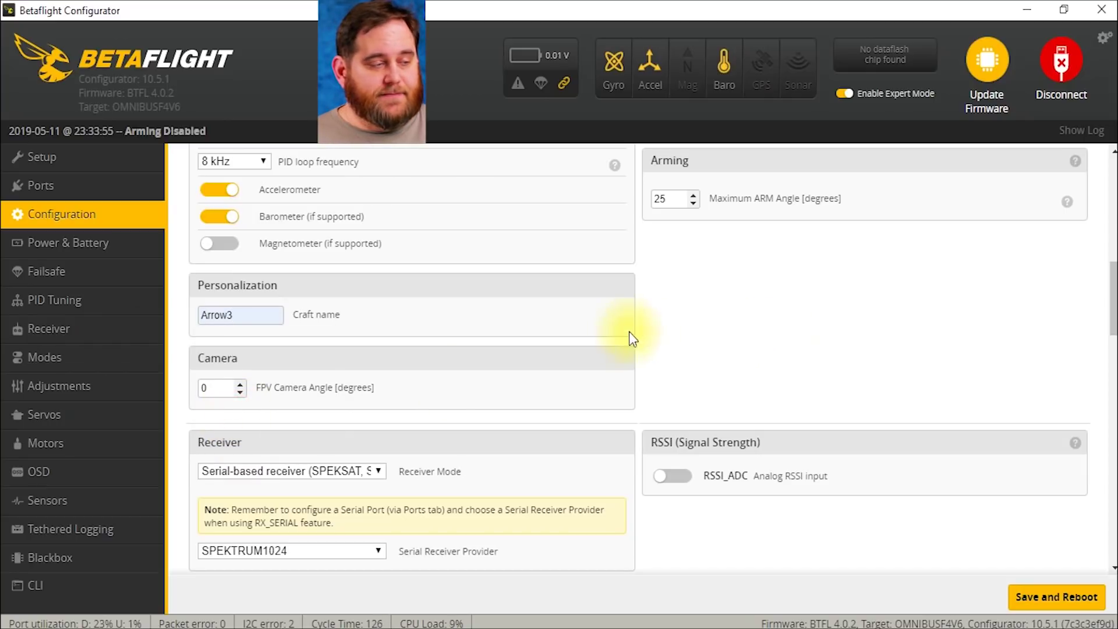
Step: Set the serial receiver provider to SBUS
scroll(617, 336, "down", 1)
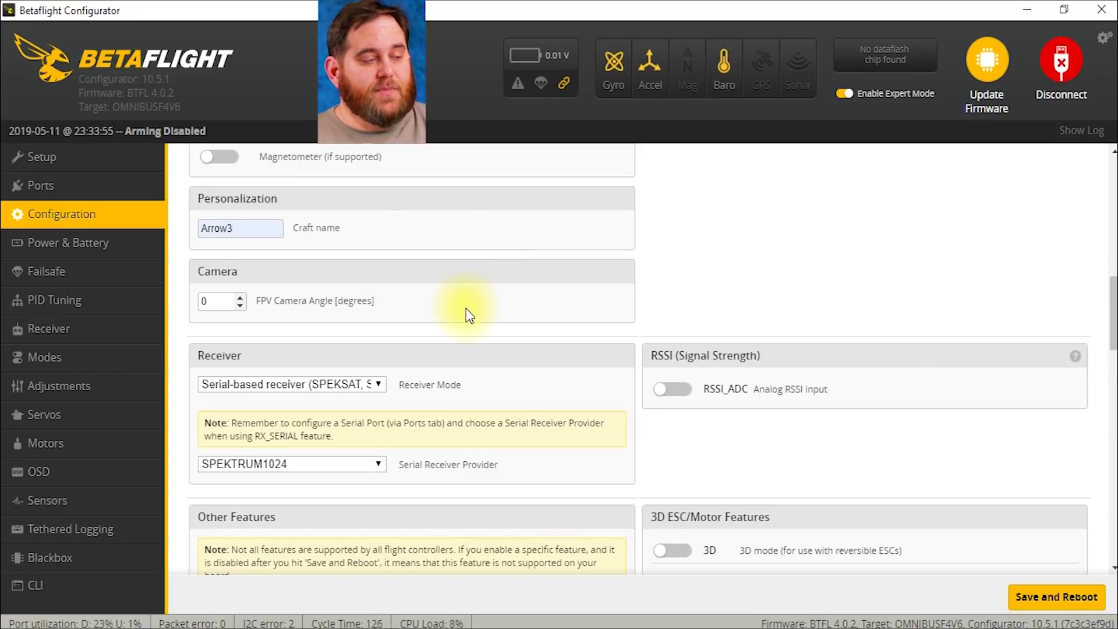
scroll(461, 303, "down", 3)
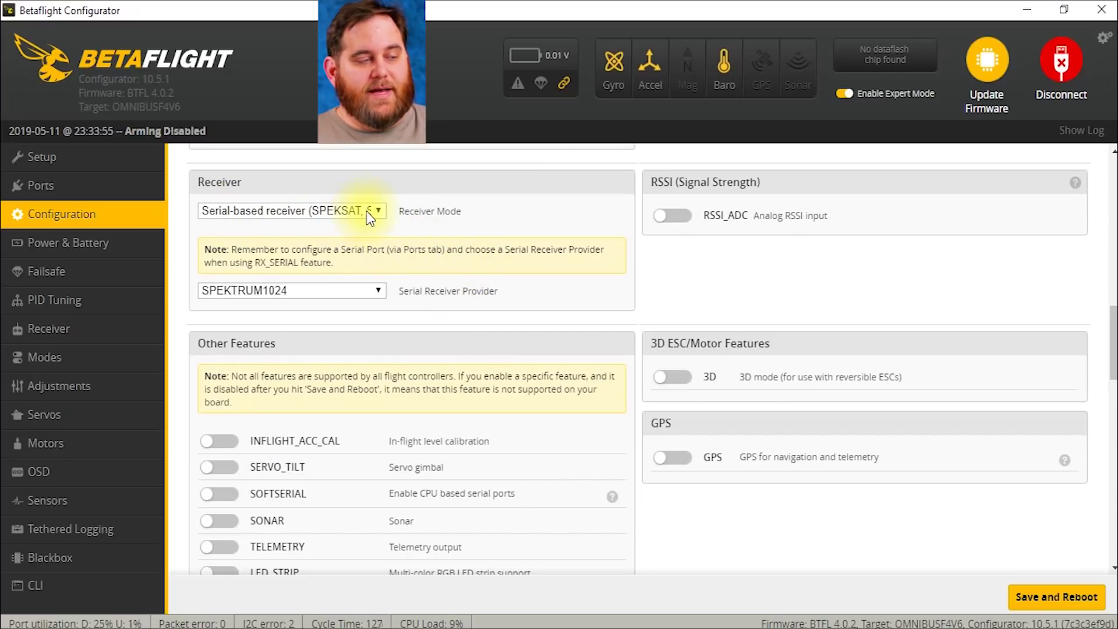
left_click(292, 291)
left_click(228, 376)
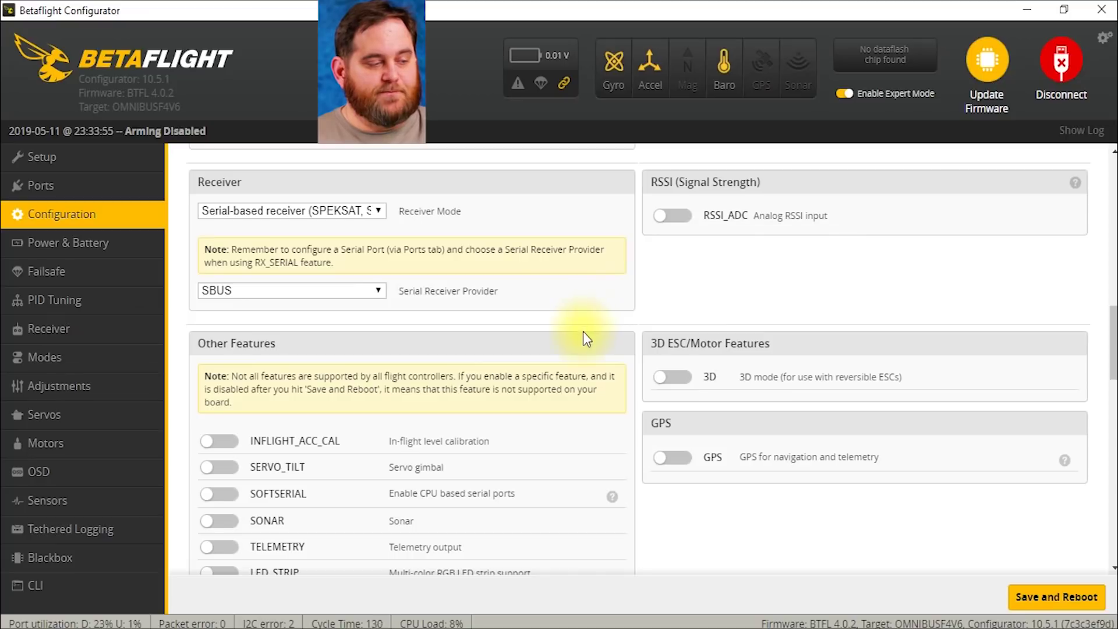
Step: Enable the ESC_SENSOR feature so that KISS/BLHeli_32 ESC telemetry is used as a sensor
scroll(591, 329, "down", 3)
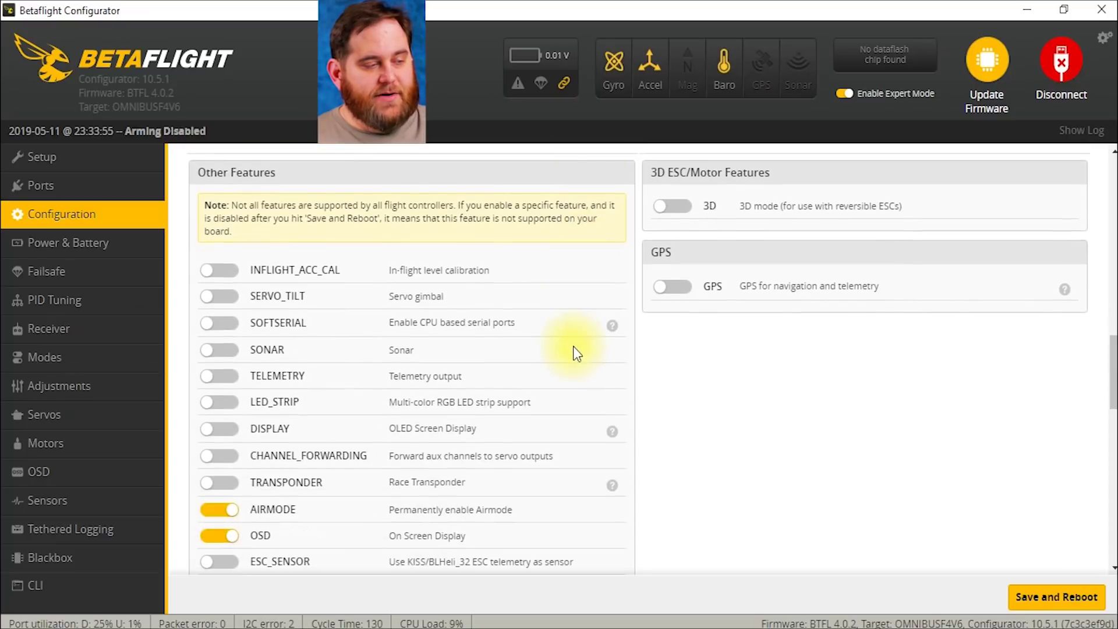
scroll(573, 350, "down", 2)
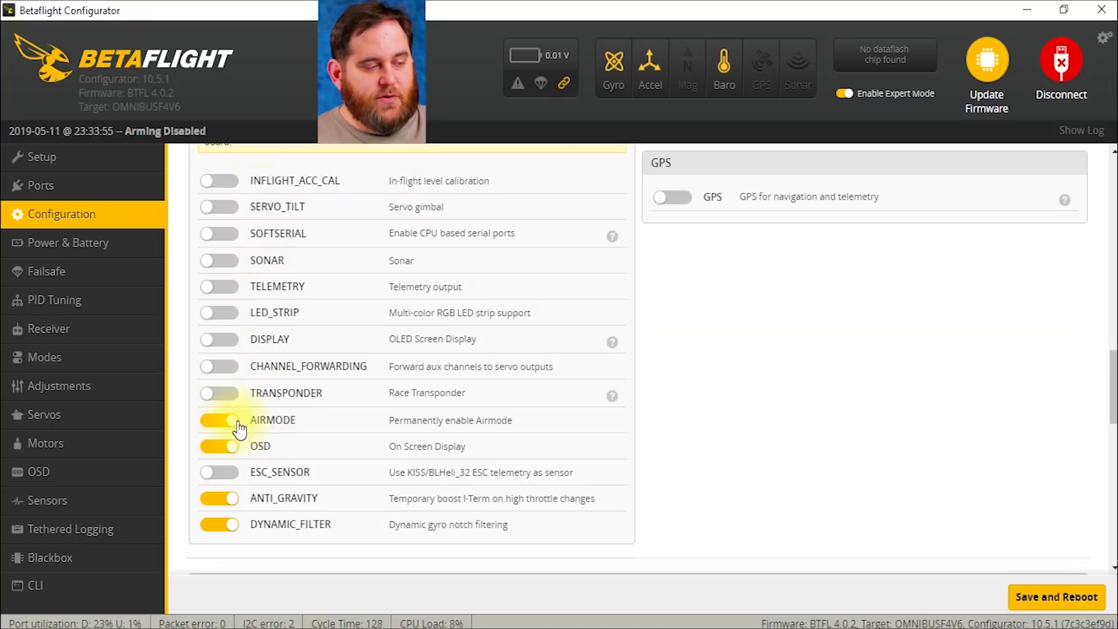
left_click(221, 475)
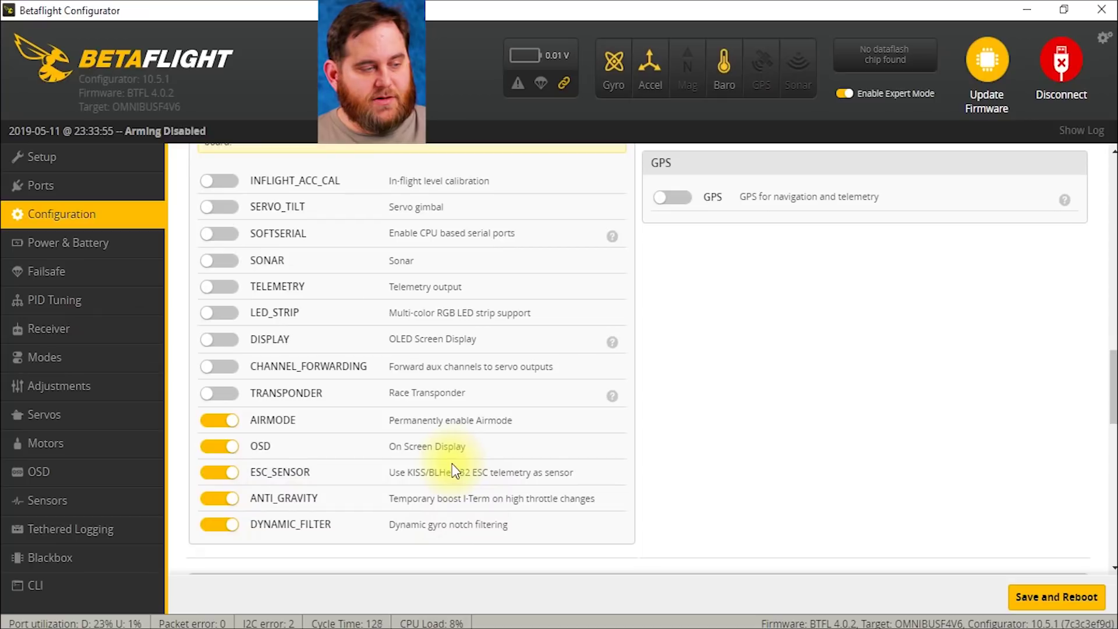
Step: Enable the RX_SET option in the Dshot beacon configuration and review the beeper configuration list
scroll(453, 466, "down", 3)
scroll(453, 463, "down", 3)
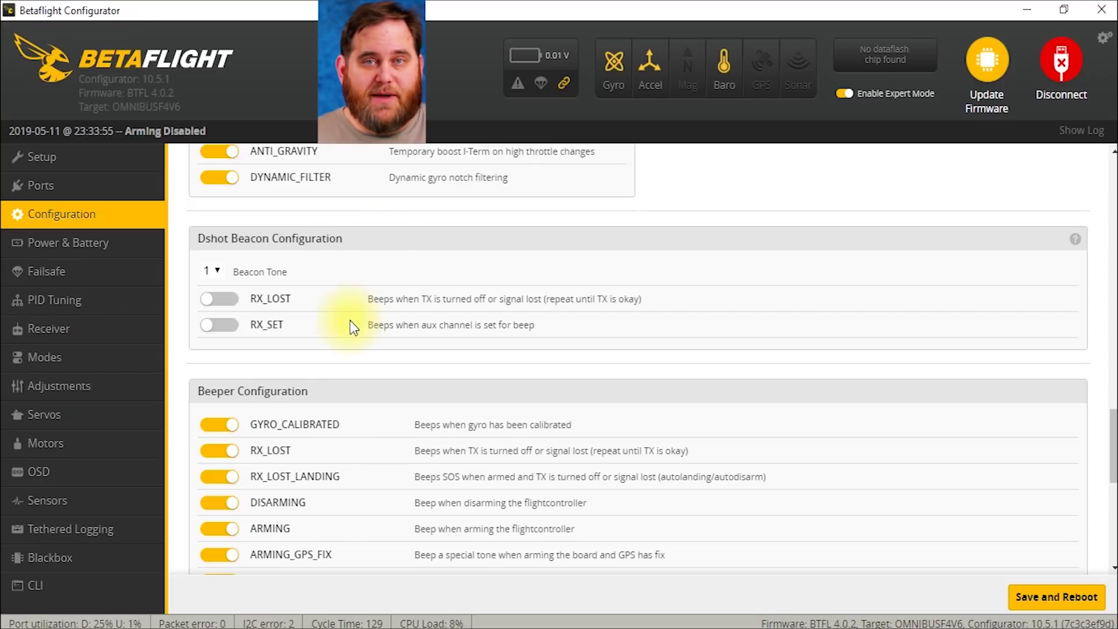
left_click(219, 324)
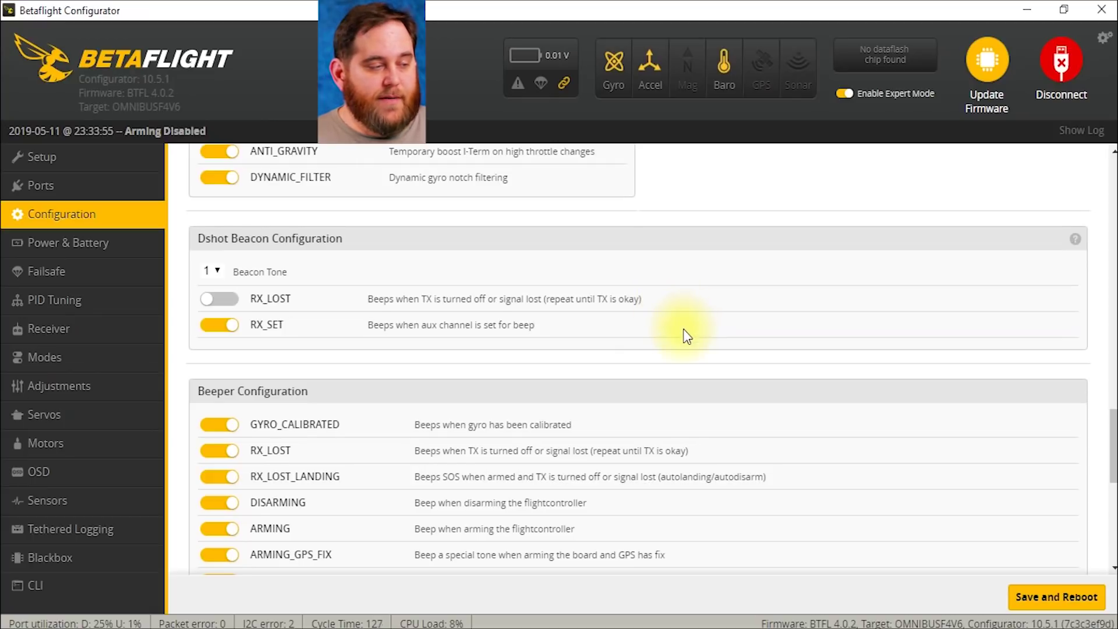
scroll(679, 329, "down", 5)
scroll(343, 349, "down", 3)
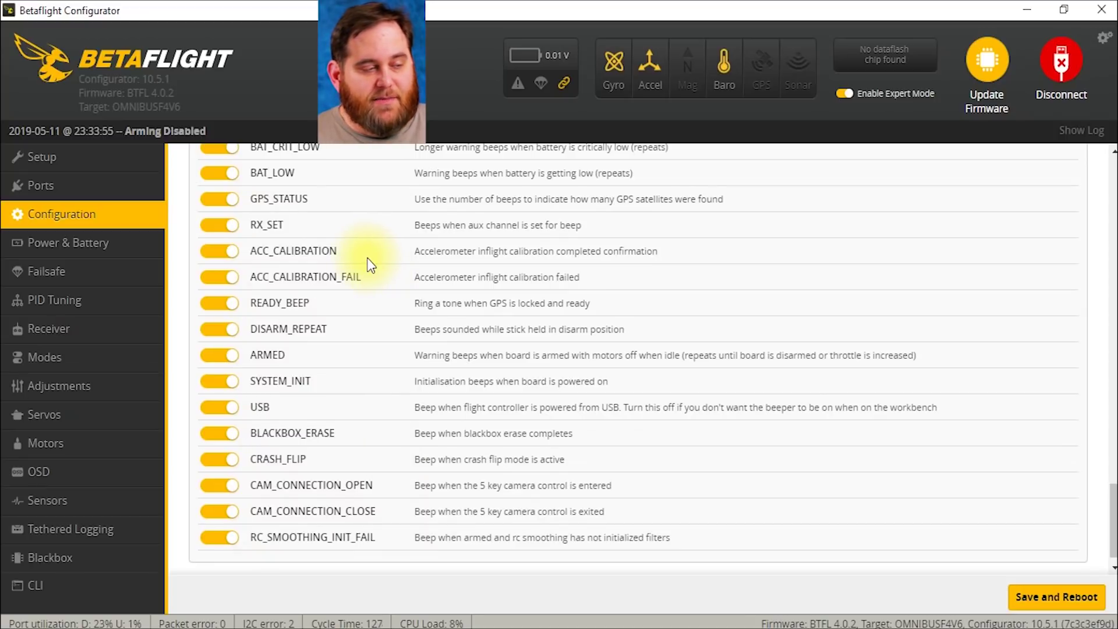
scroll(839, 480, "up", 9)
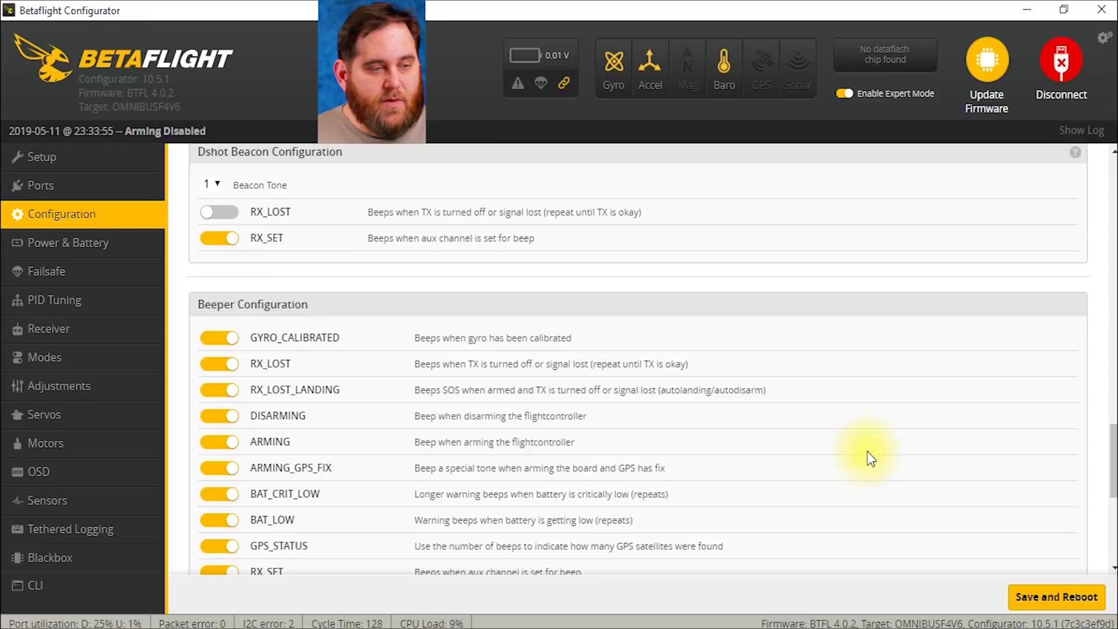
Step: Set the ESC/motor protocol to DSHOT1200 in the ESC/Motor Features
scroll(873, 427, "up", 15)
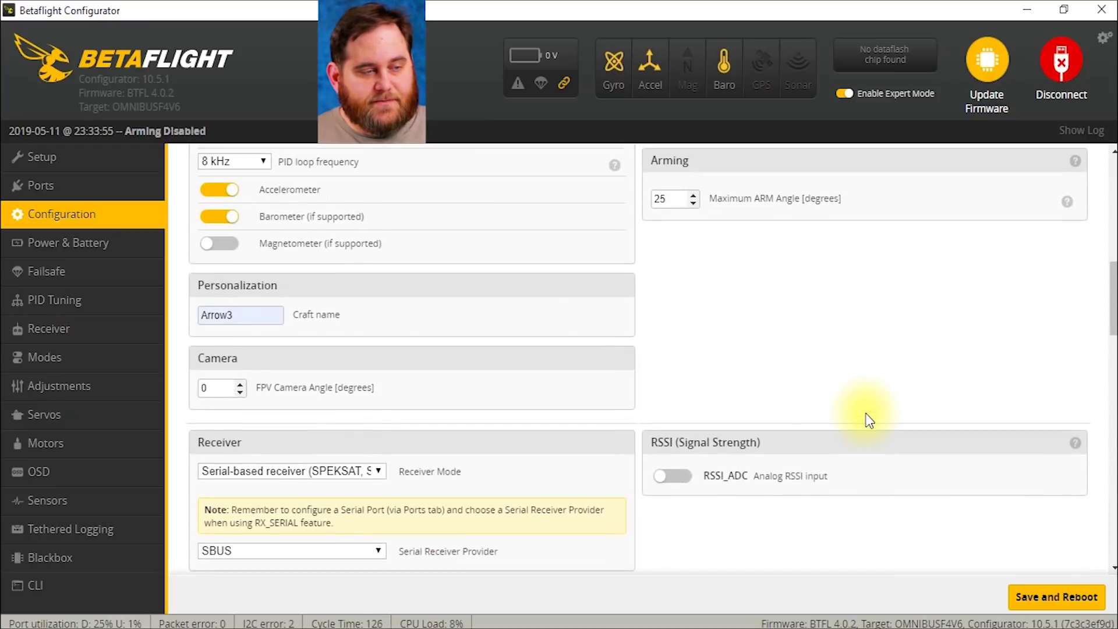
scroll(865, 417, "up", 6)
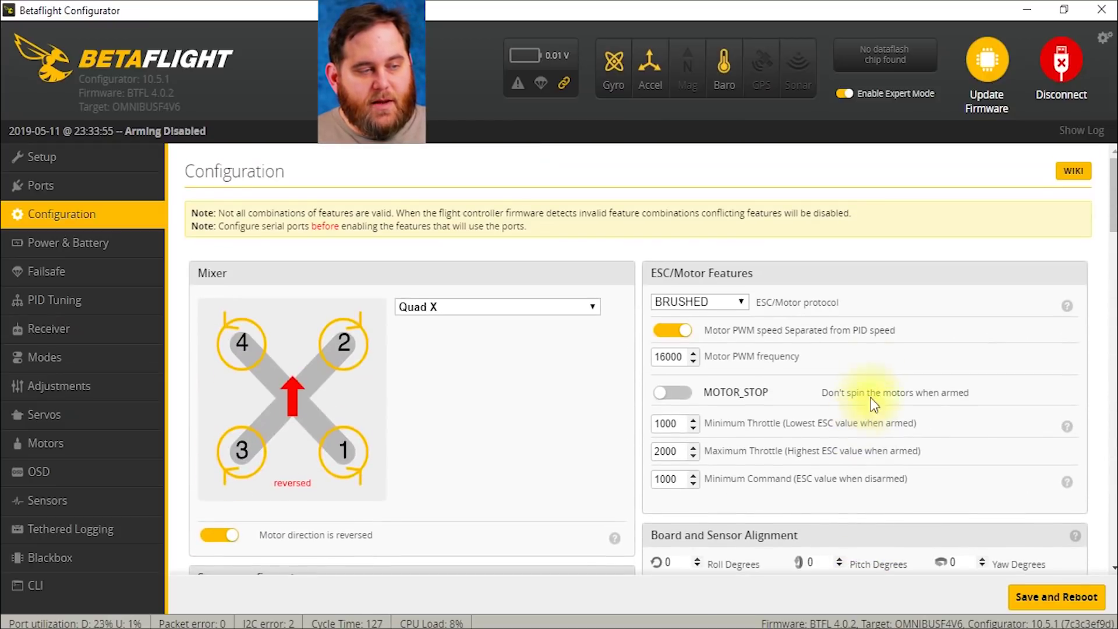
left_click(743, 303)
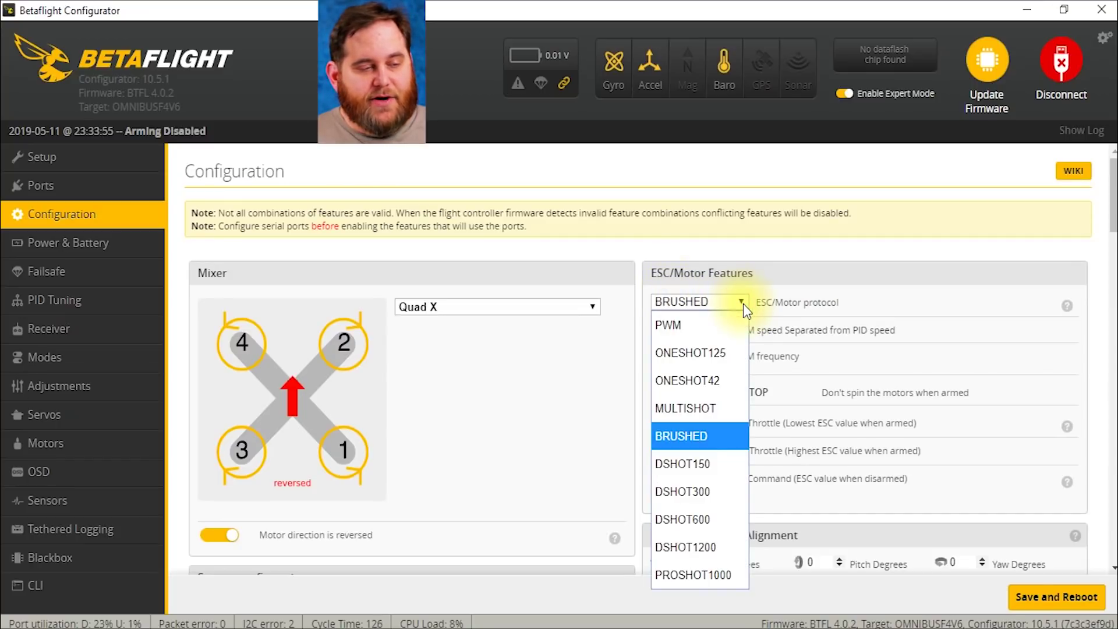
left_click(698, 549)
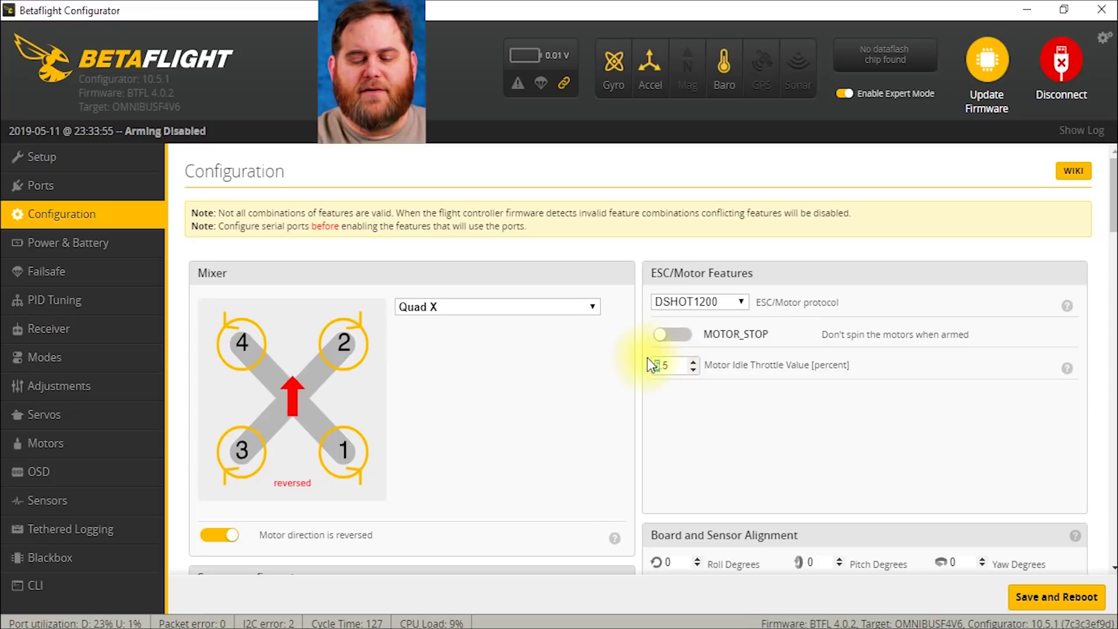
left_click(780, 393)
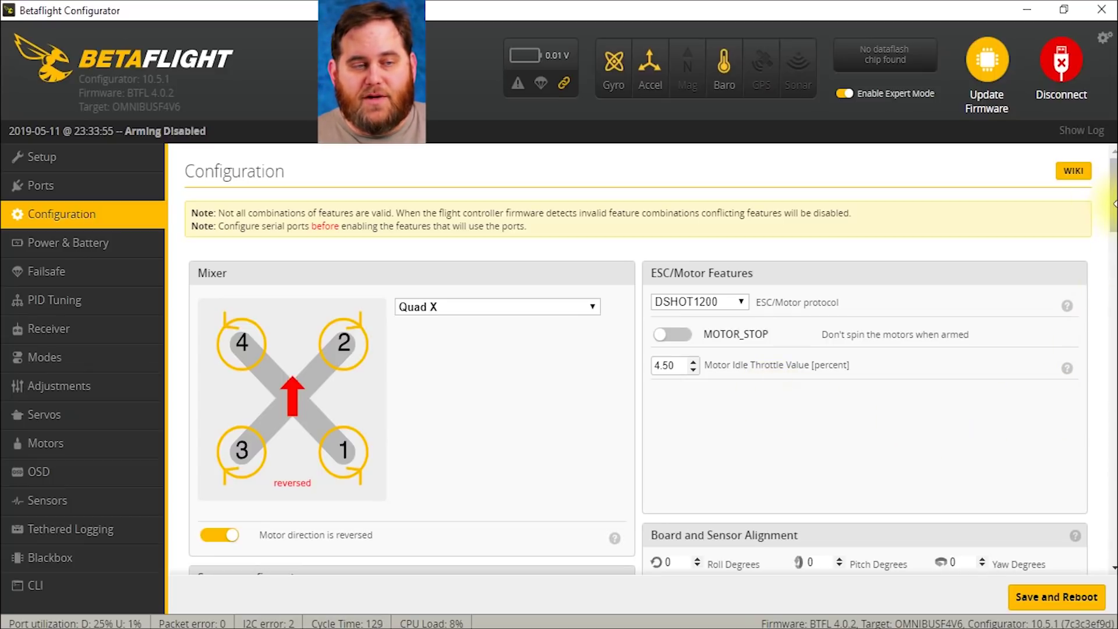
Step: Set the maximum arm angle to 180 degrees in the arming settings
scroll(1114, 219, "down", 5)
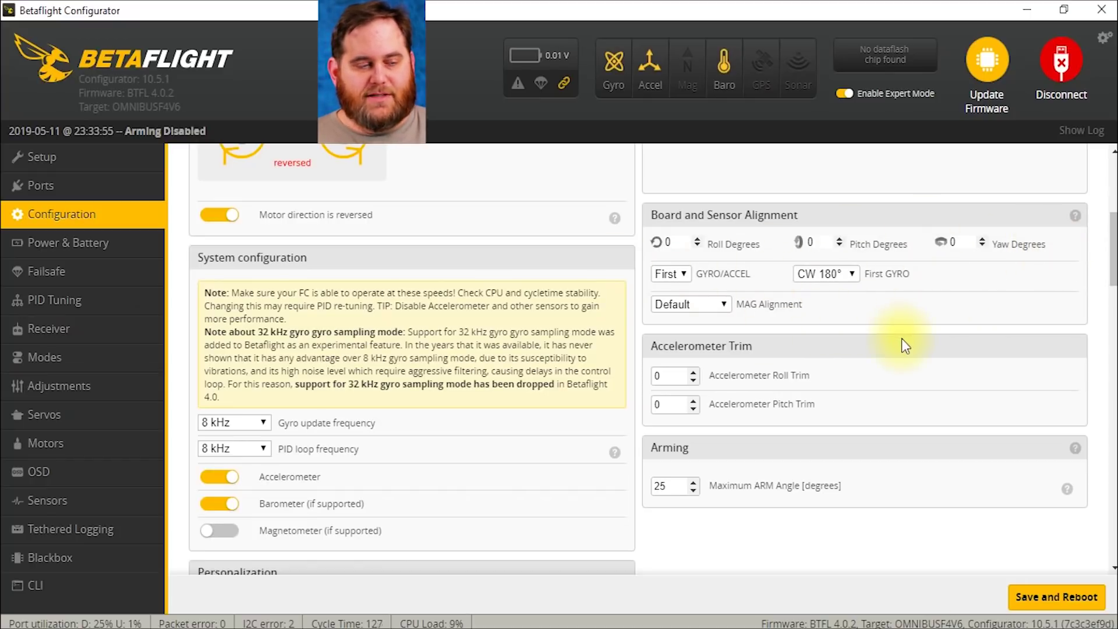
scroll(954, 318, "down", 1)
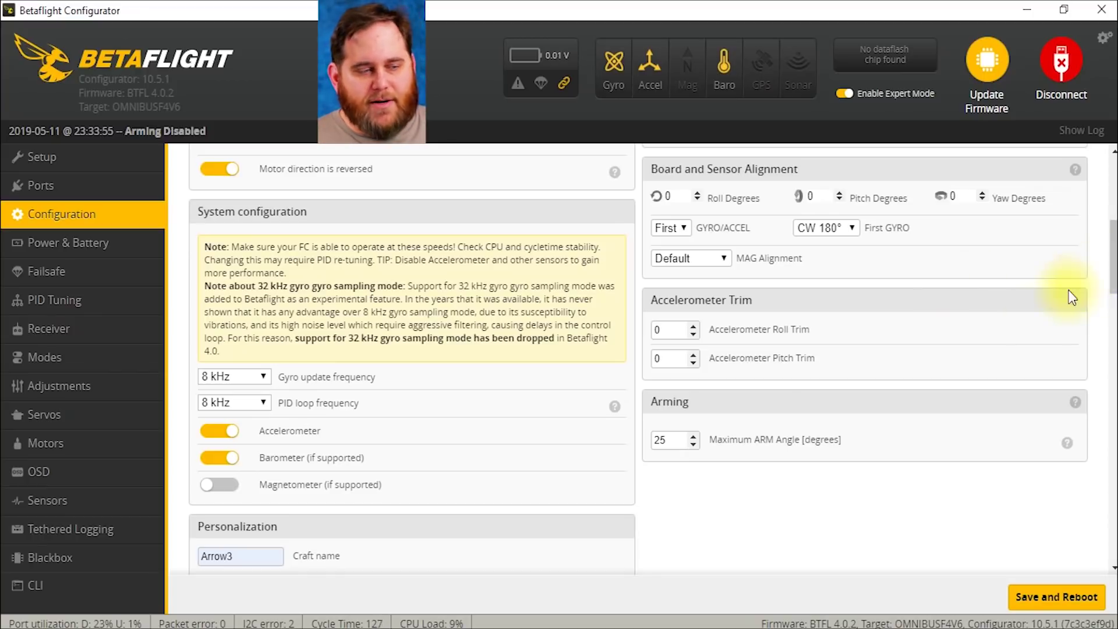
scroll(885, 282, "down", 1)
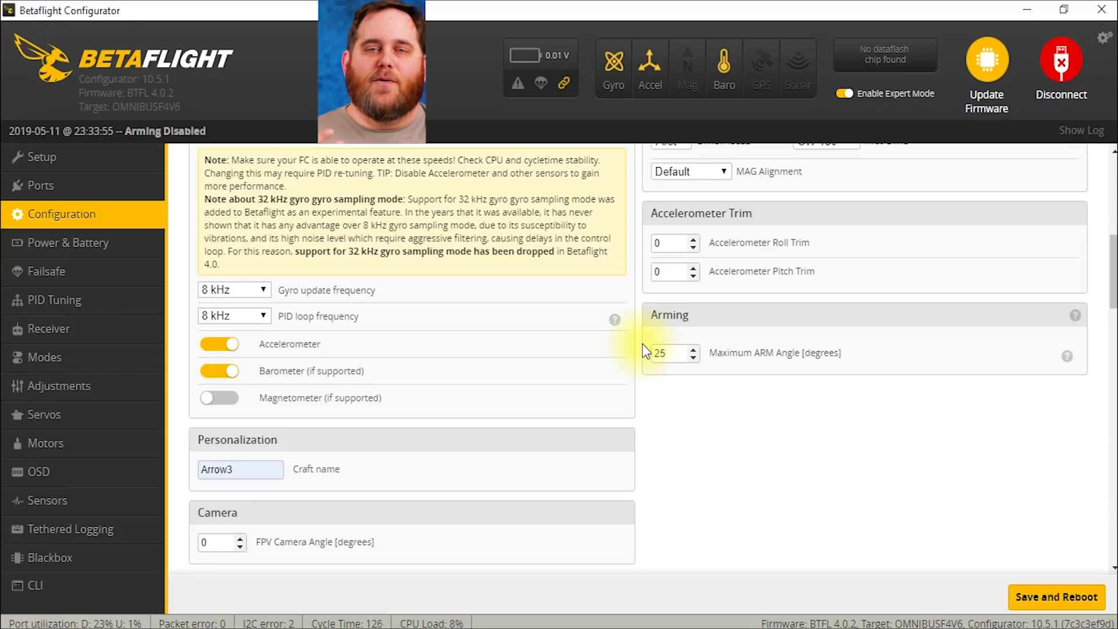
double_click(661, 353)
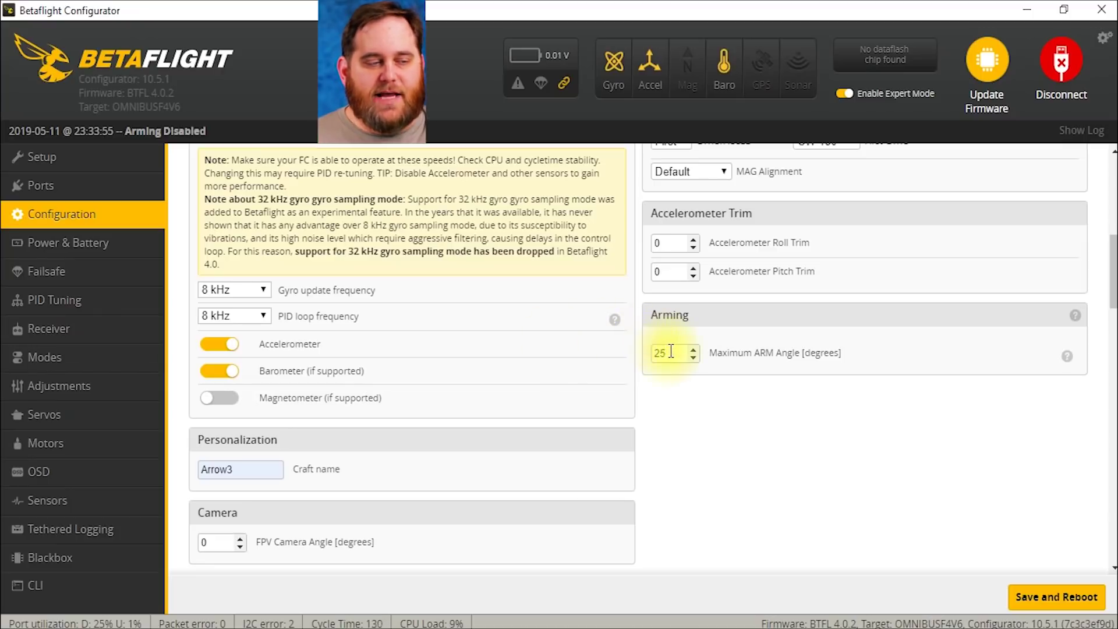
type("180")
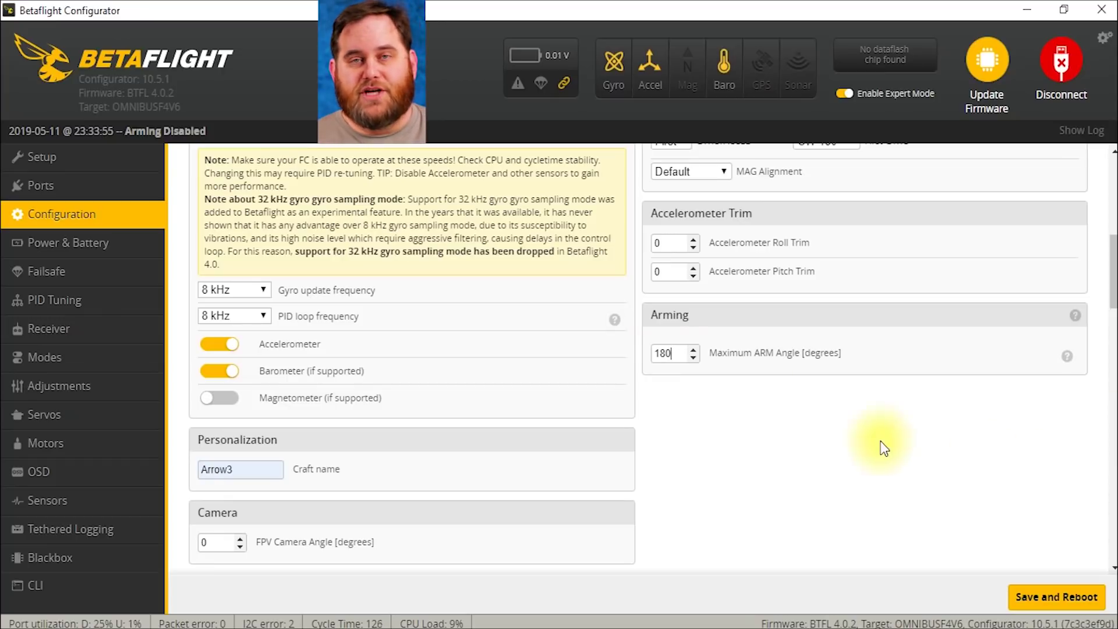
Step: Save the configuration with a reboot of the flight controller and reconnect to the board
scroll(903, 492, "down", 4)
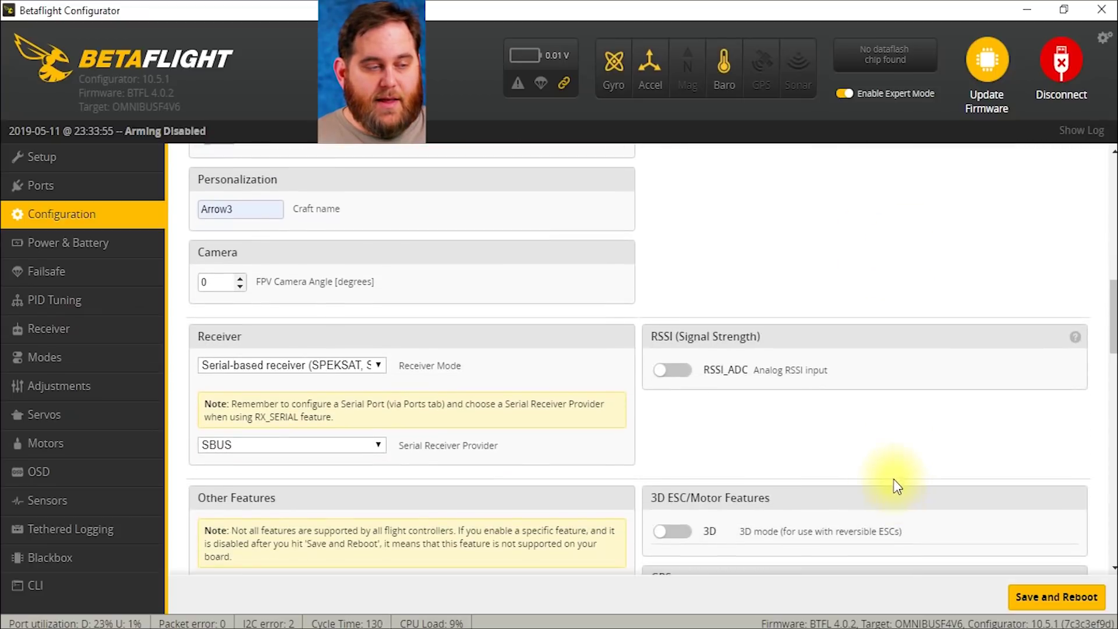
scroll(877, 460, "down", 5)
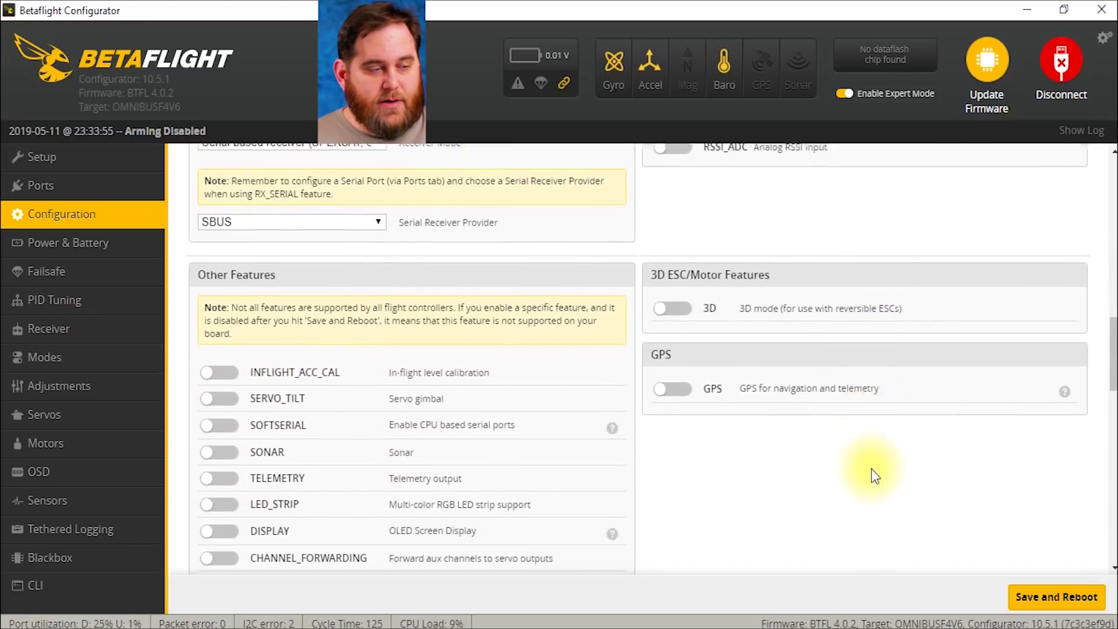
scroll(871, 471, "down", 3)
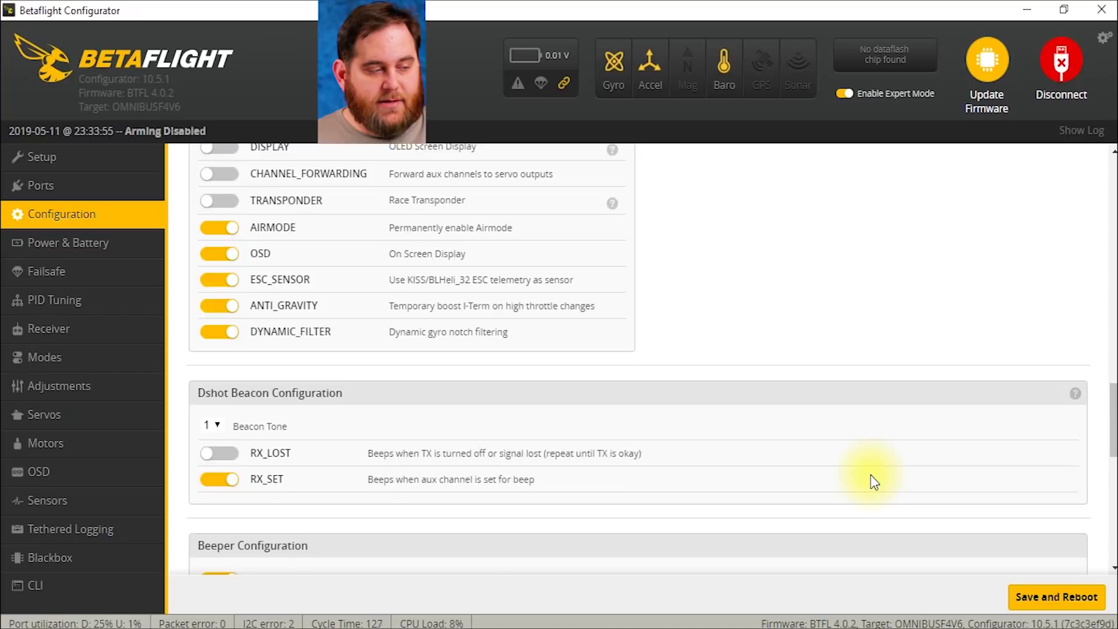
scroll(1075, 553, "down", 3)
left_click(1063, 597)
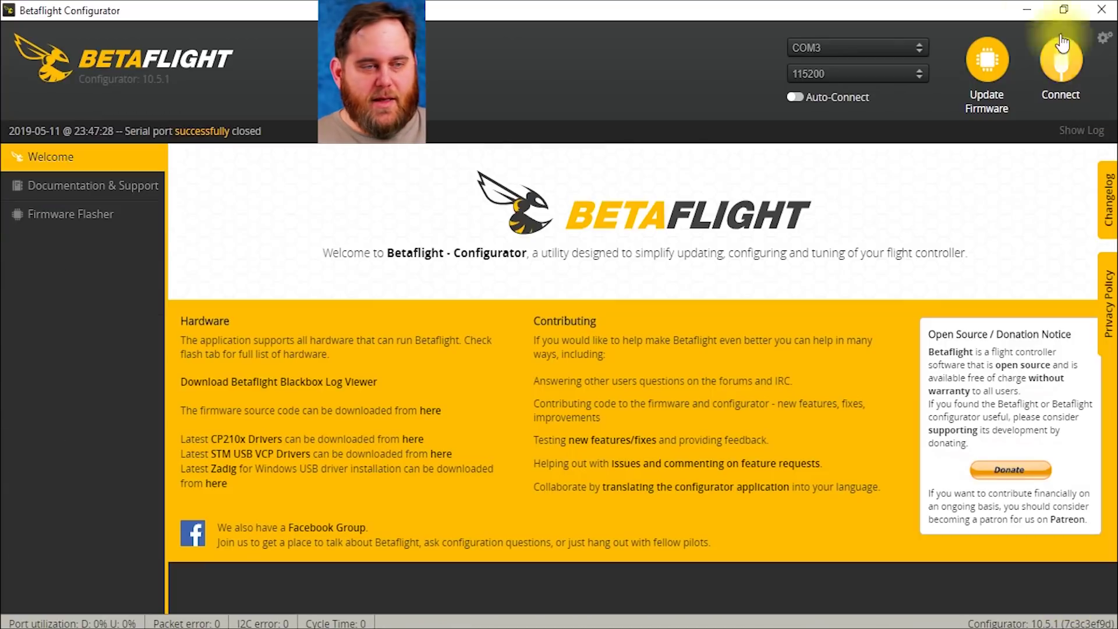
left_click(1061, 59)
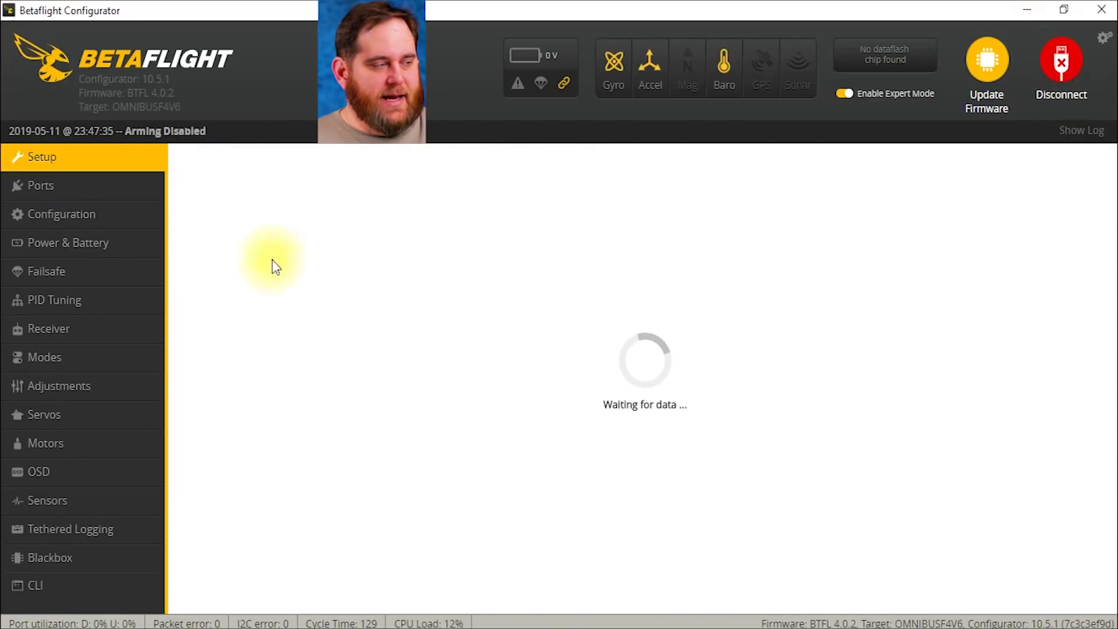
Step: Set the maximum cell voltage to 4.35 in the power and battery settings and save them
left_click(77, 254)
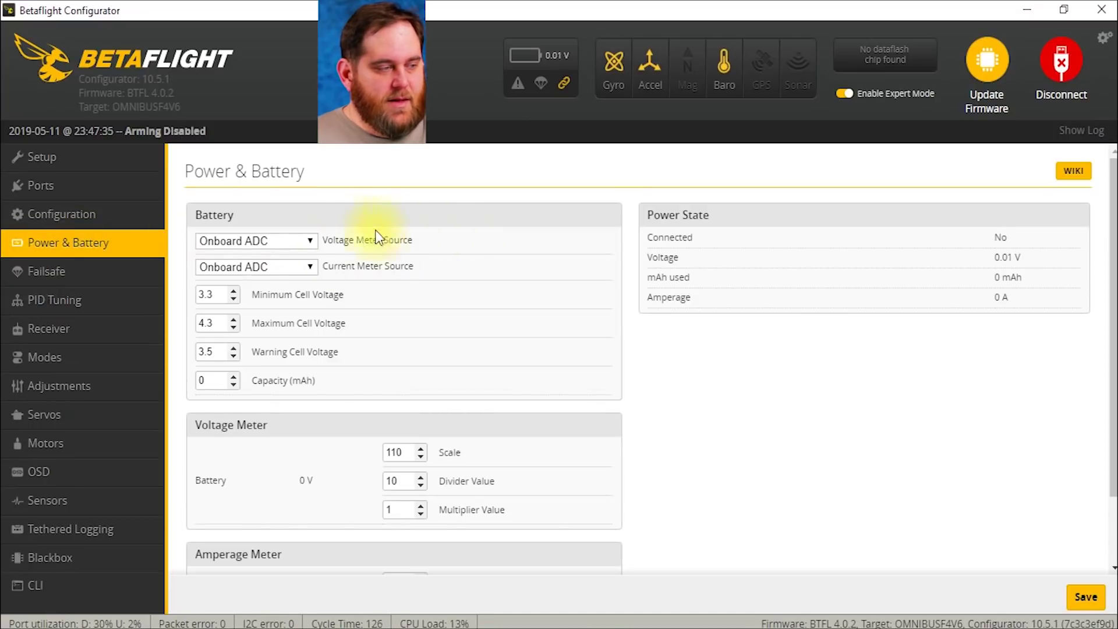
left_click(234, 319)
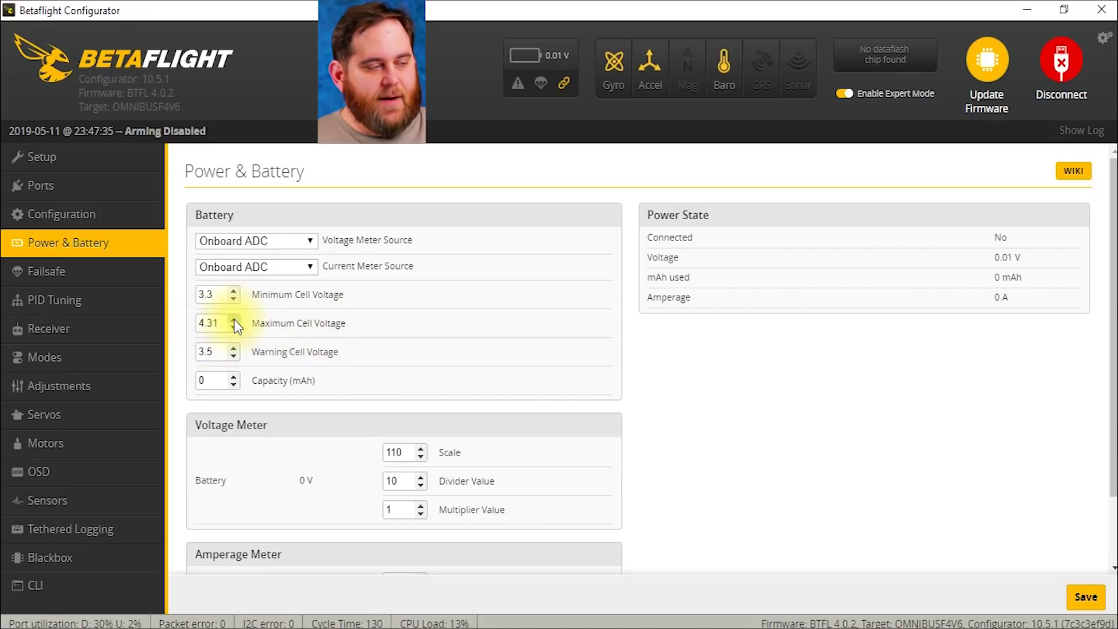
left_click(234, 319)
left_click(235, 319)
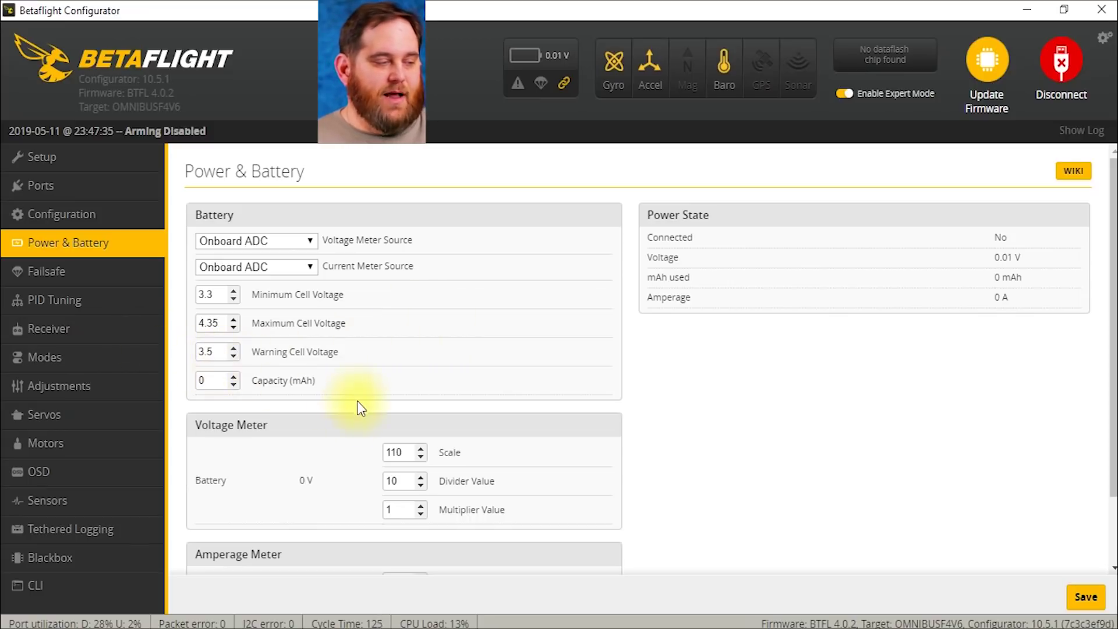
scroll(239, 299, "down", 2)
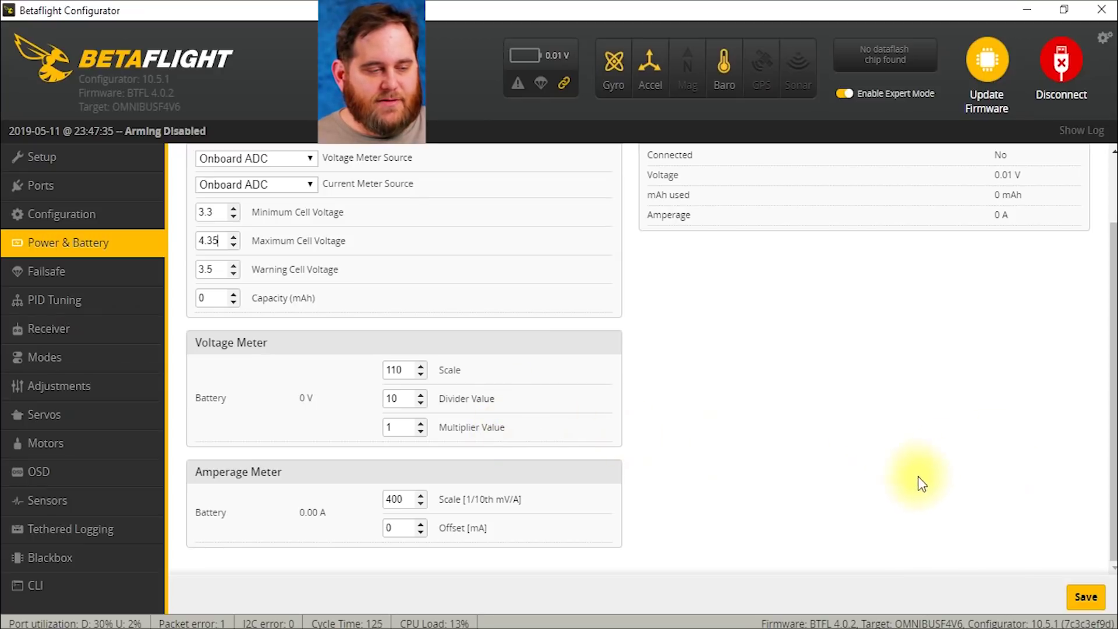
left_click(1078, 588)
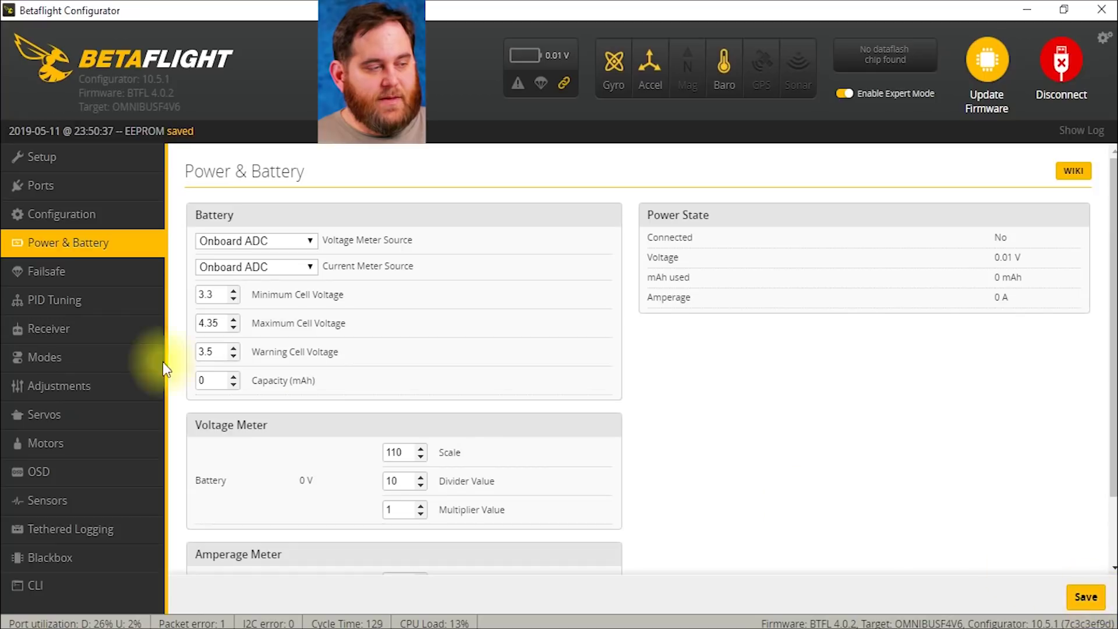
Step: Set the failsafe channel fallback for Throttle [T] to Hold
left_click(58, 272)
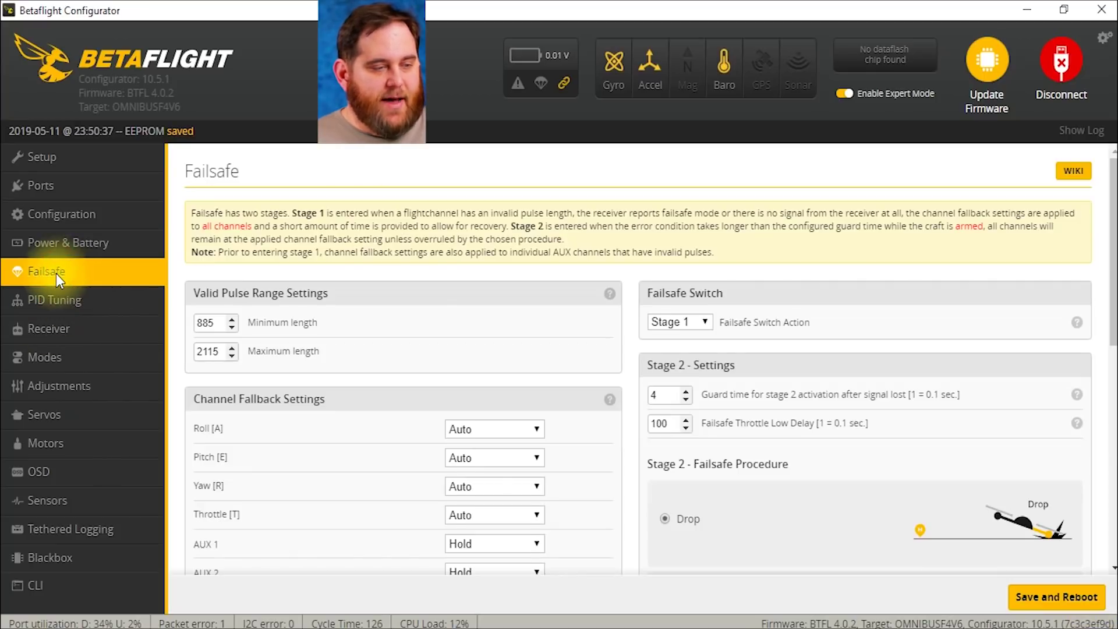
scroll(434, 262, "down", 5)
scroll(431, 262, "up", 2)
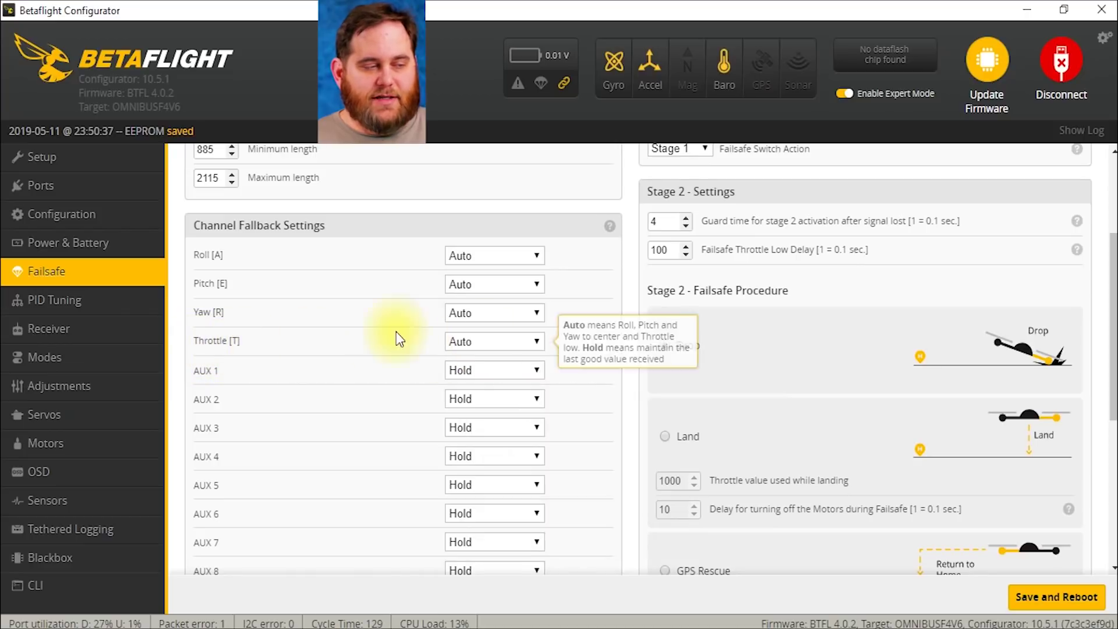
mouse_move(441, 346)
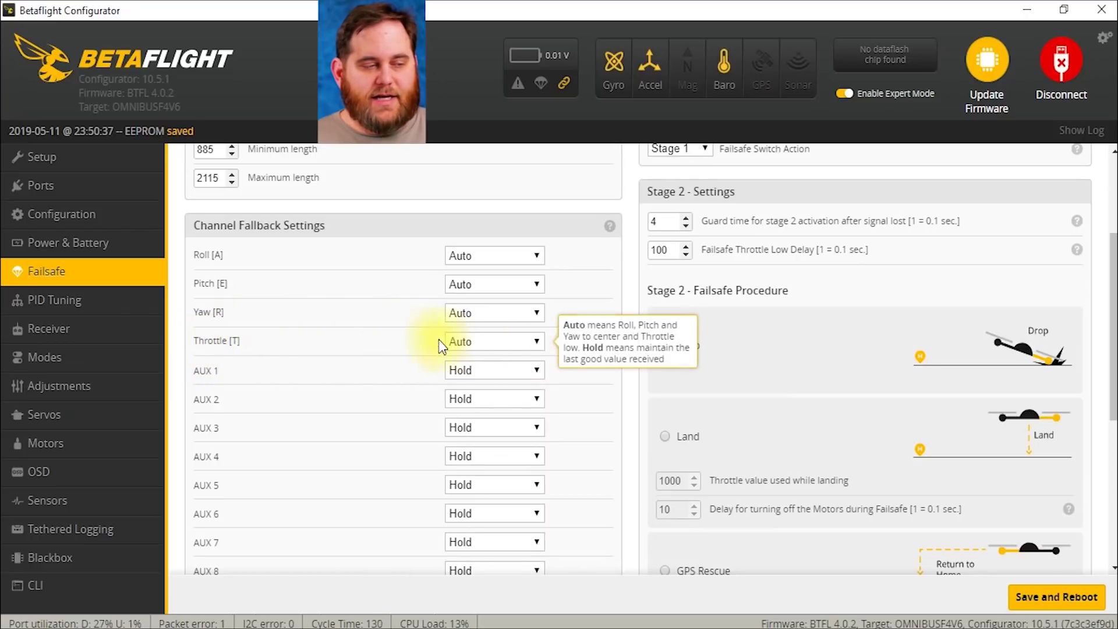
left_click(474, 343)
left_click(484, 389)
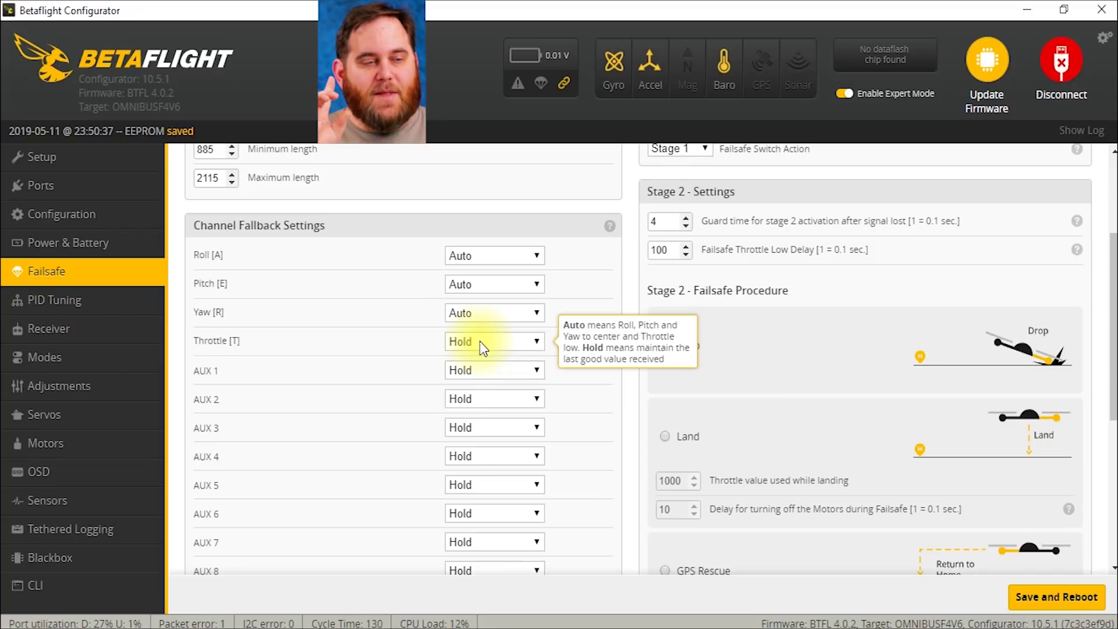
Step: Set the guard time for stage 2 failsafe activation after signal loss to 5
scroll(753, 250, "up", 2)
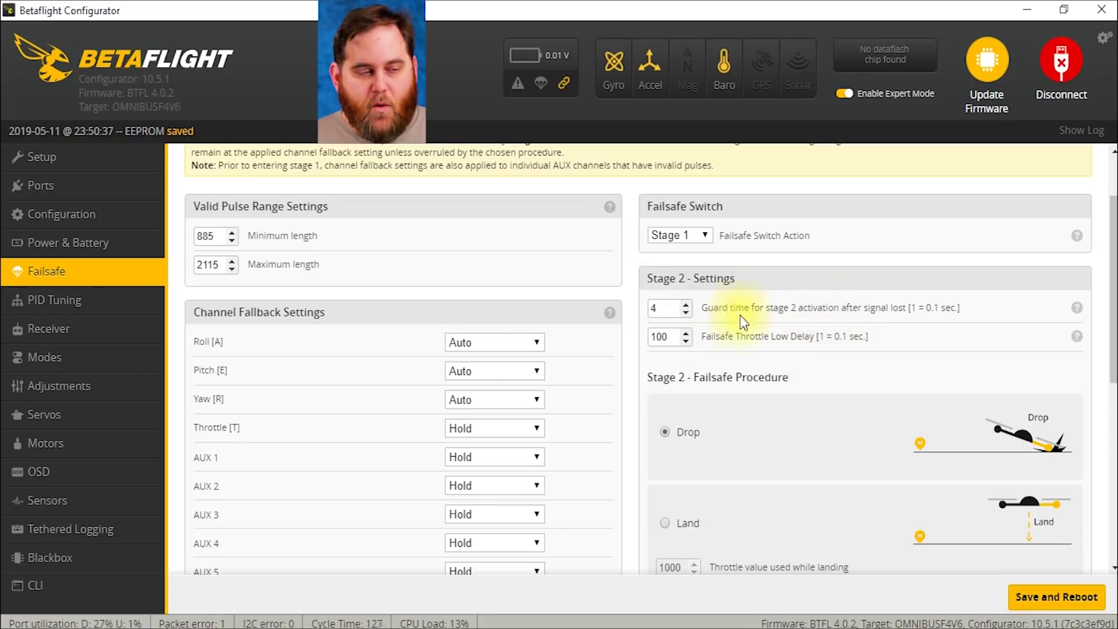
double_click(655, 308)
type("5")
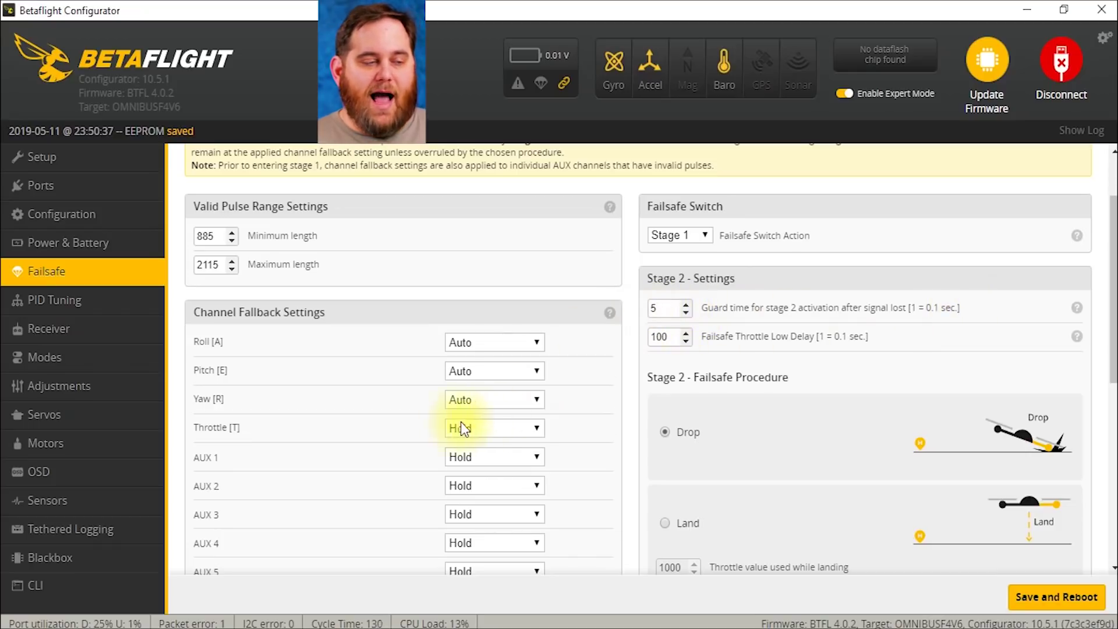
left_click(676, 308)
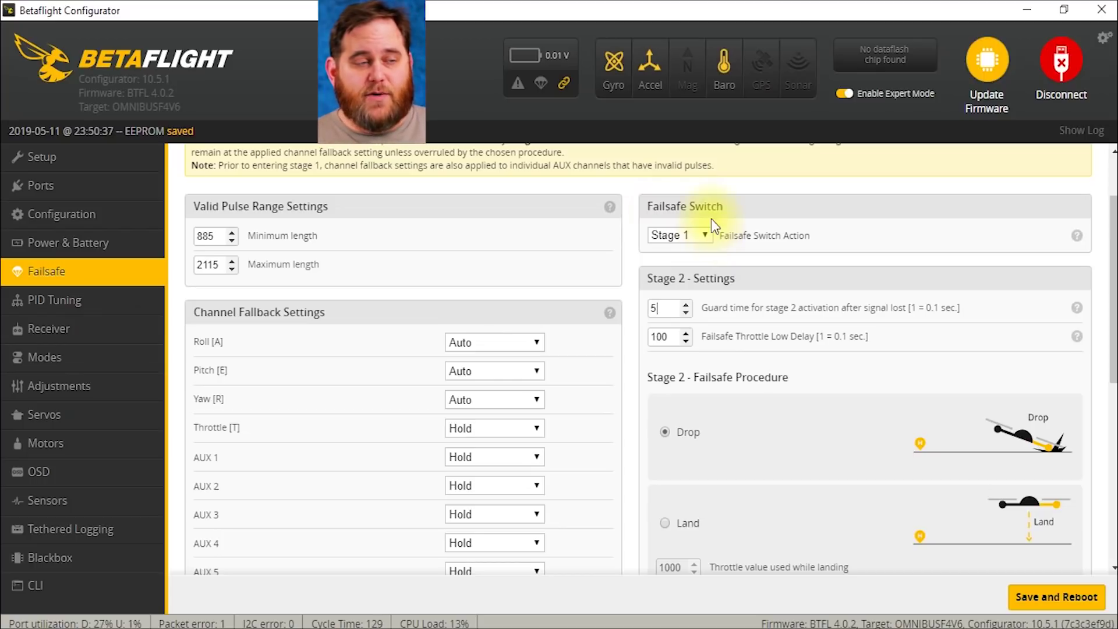
Step: Set the failsafe switch action to Kill, then save the failsafe settings and reboot the flight controller
left_click(673, 236)
left_click(683, 309)
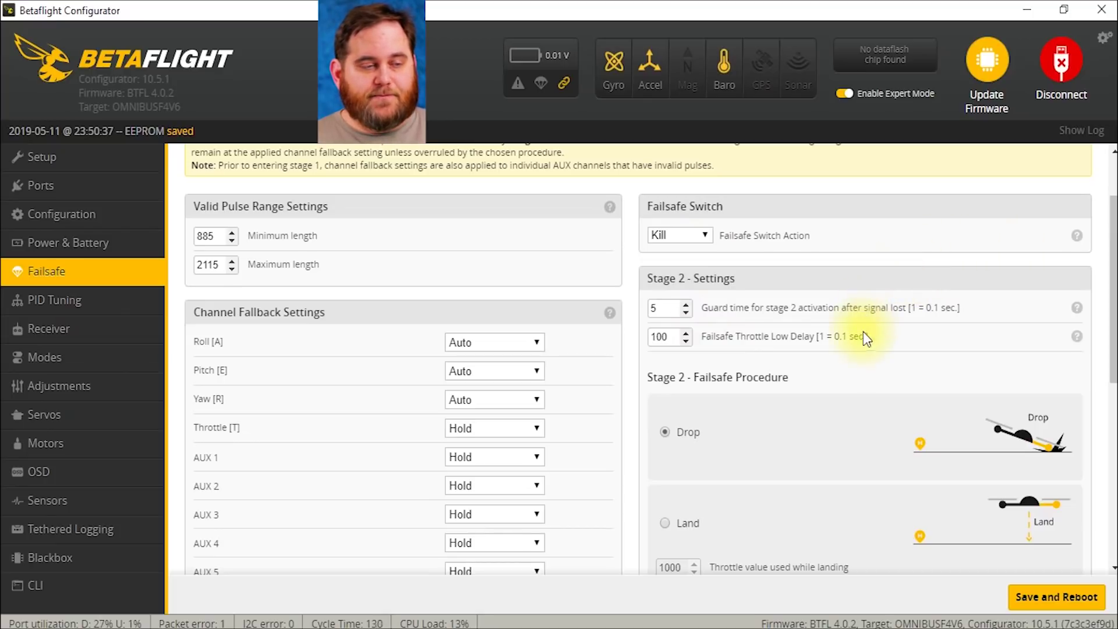
scroll(859, 349, "down", 2)
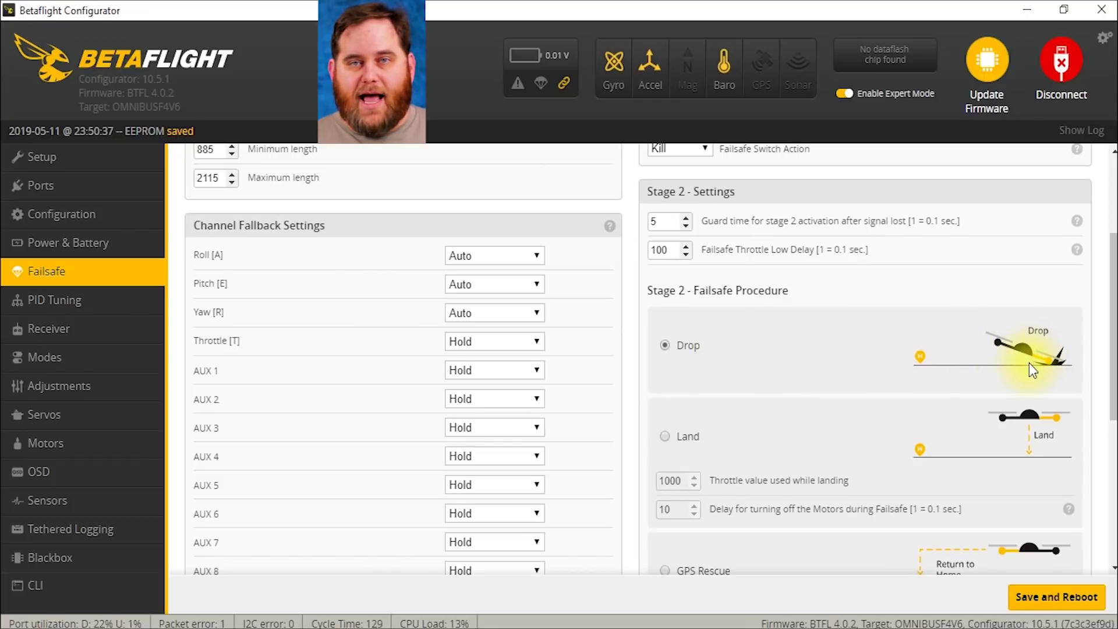
scroll(896, 520, "down", 5)
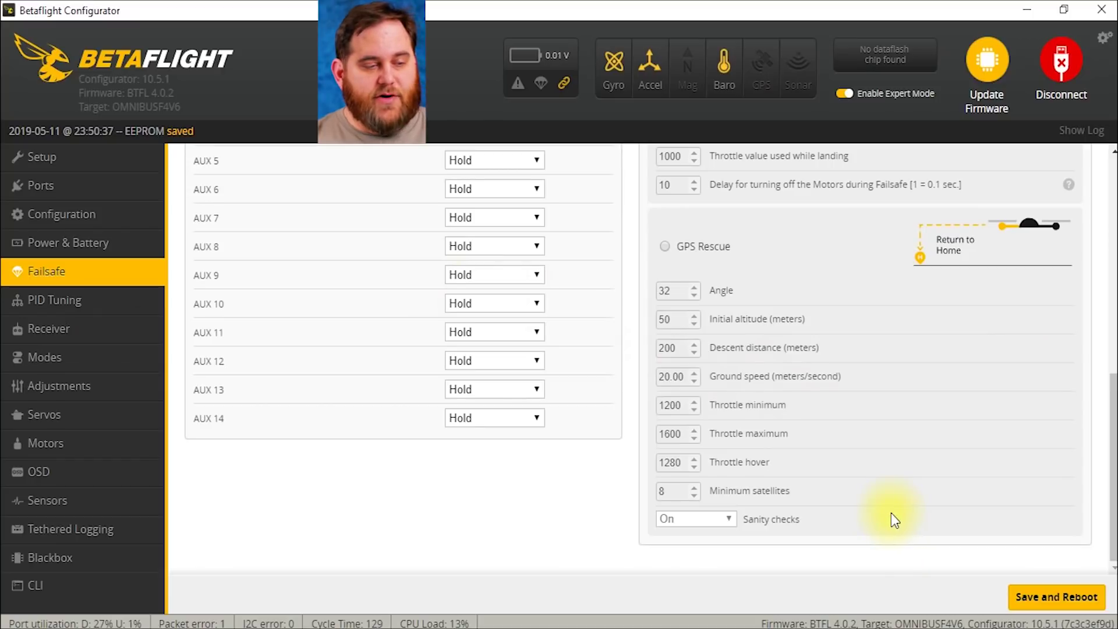
left_click(1069, 598)
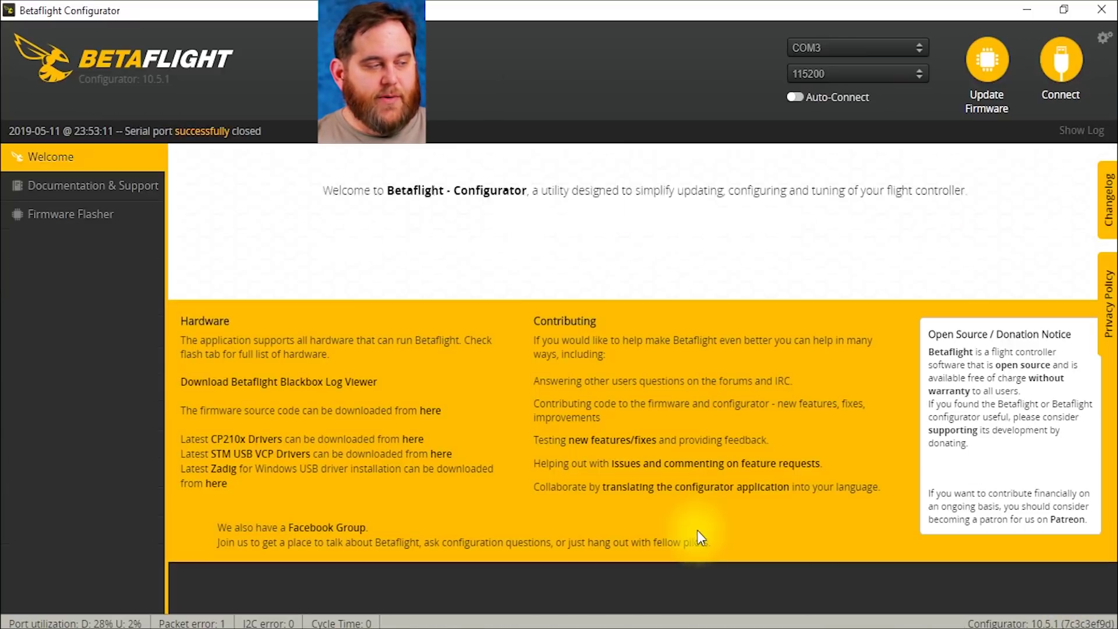
Step: Open the PID tuning settings and review the PID values, D Min, PID controller and throttle settings
left_click(75, 302)
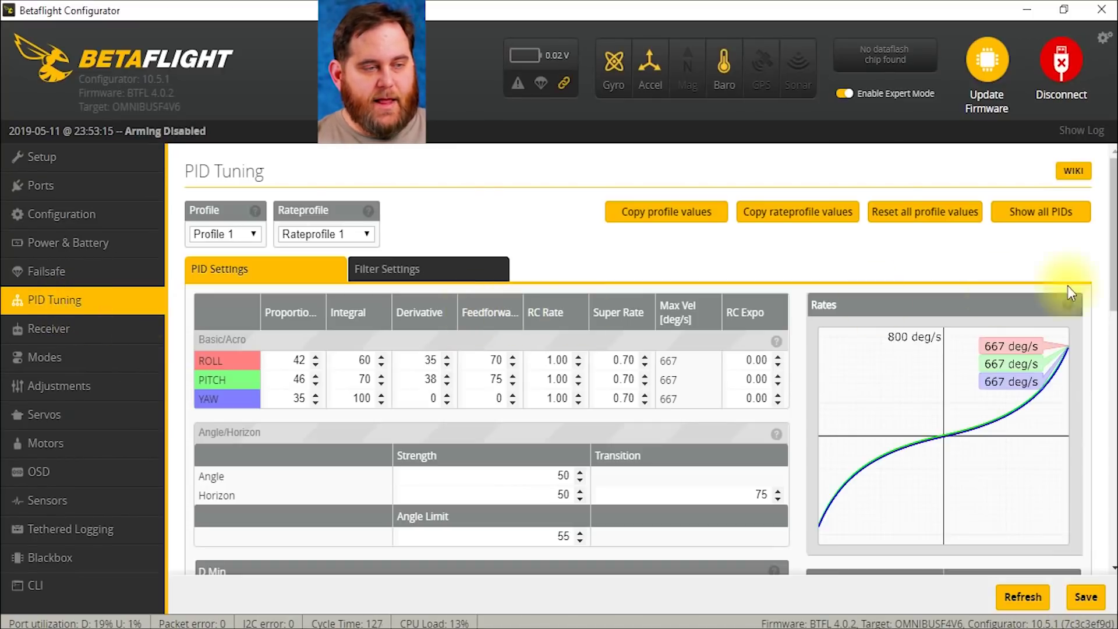
mouse_move(1112, 170)
left_mouse_down()
mouse_move(1114, 182)
mouse_move(1113, 170)
left_mouse_up()
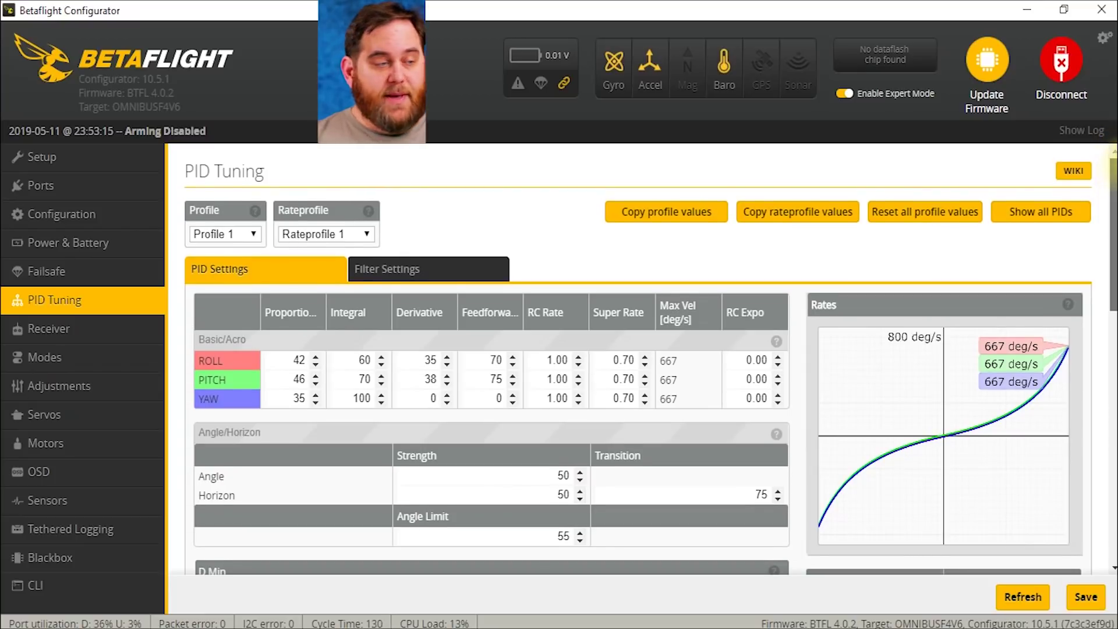
scroll(640, 358, "down", 5)
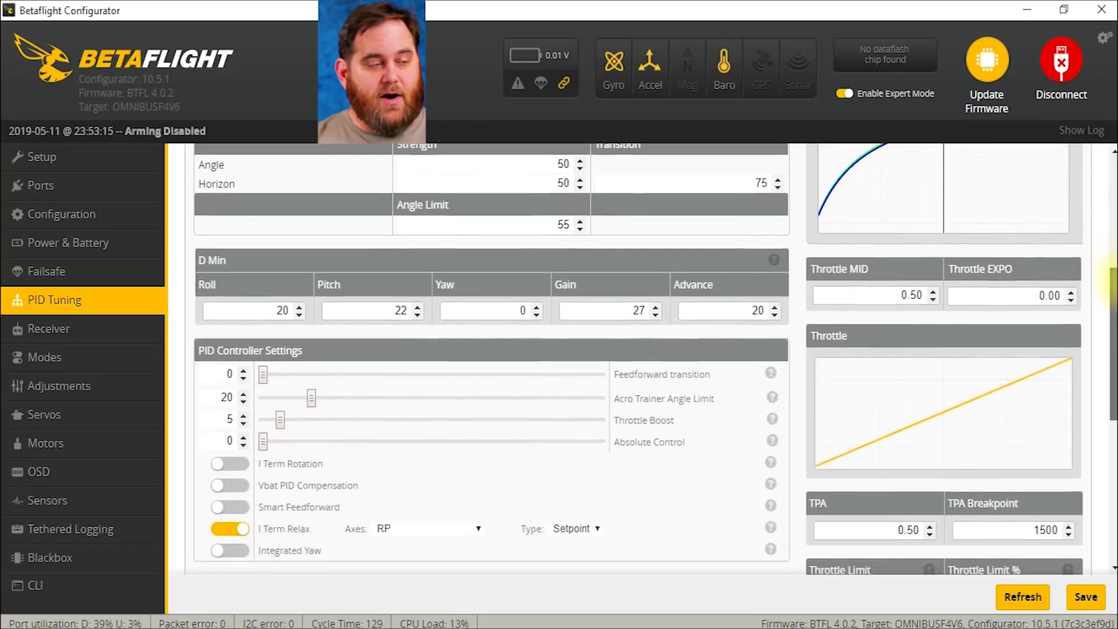
left_click_drag(1113, 279, 1113, 137)
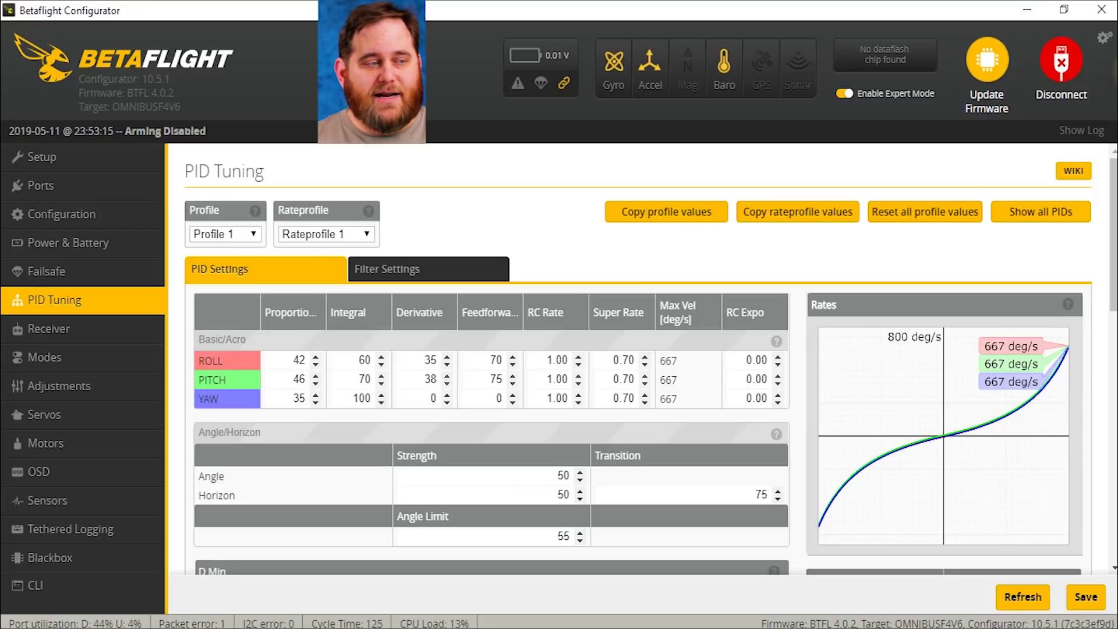
Step: Check the transmitter channel responses in the receiver settings and save the receiver configuration
left_click_drag(1114, 205, 1112, 175)
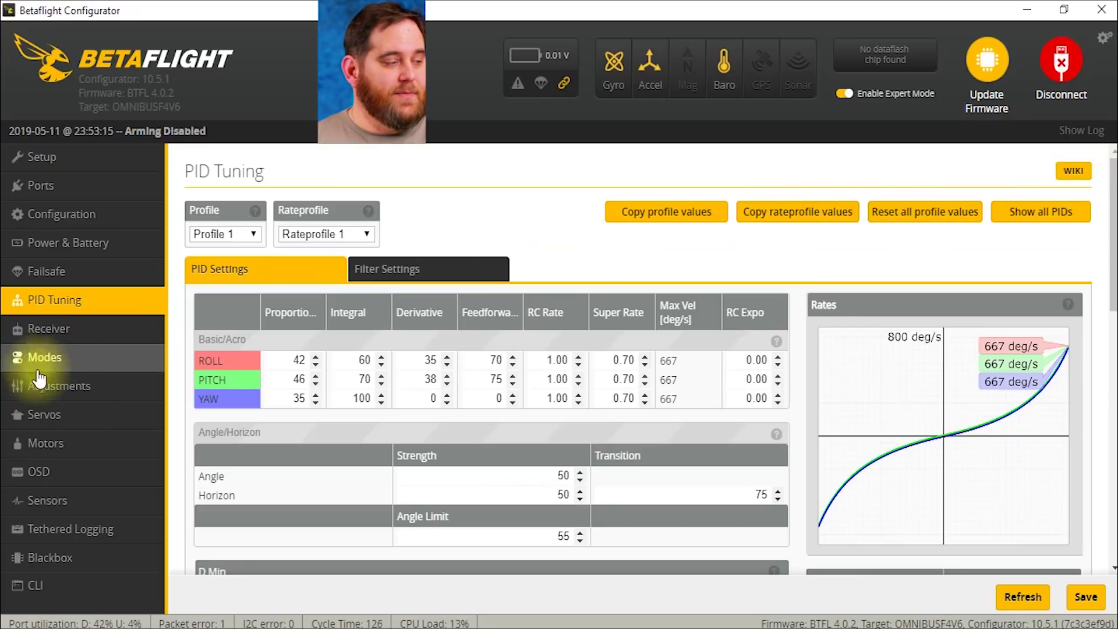
left_click(67, 333)
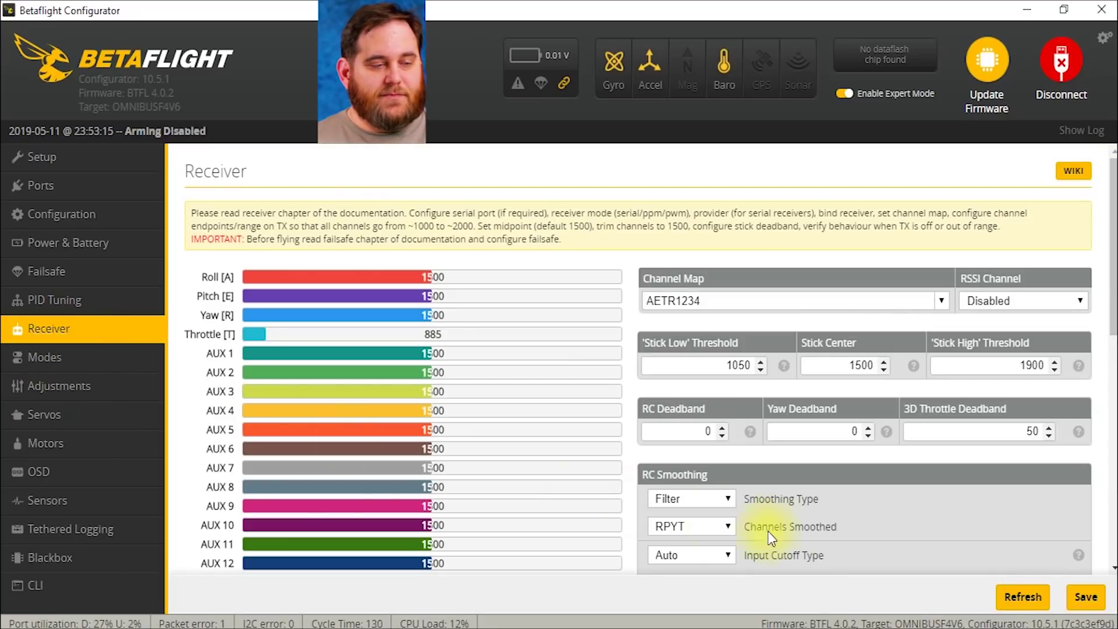
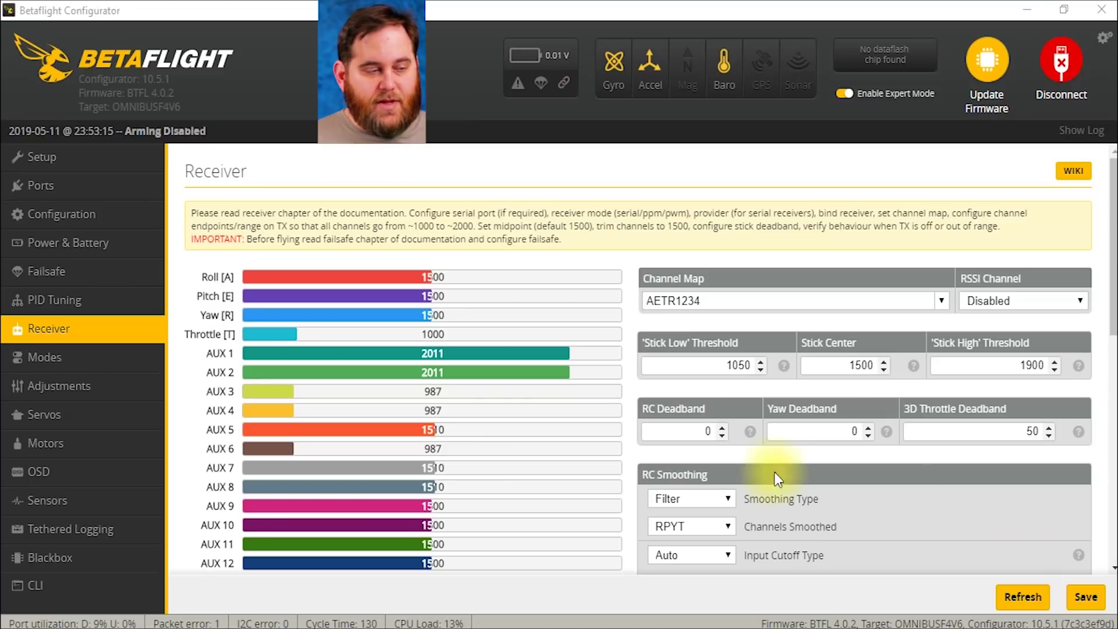
left_click(1085, 609)
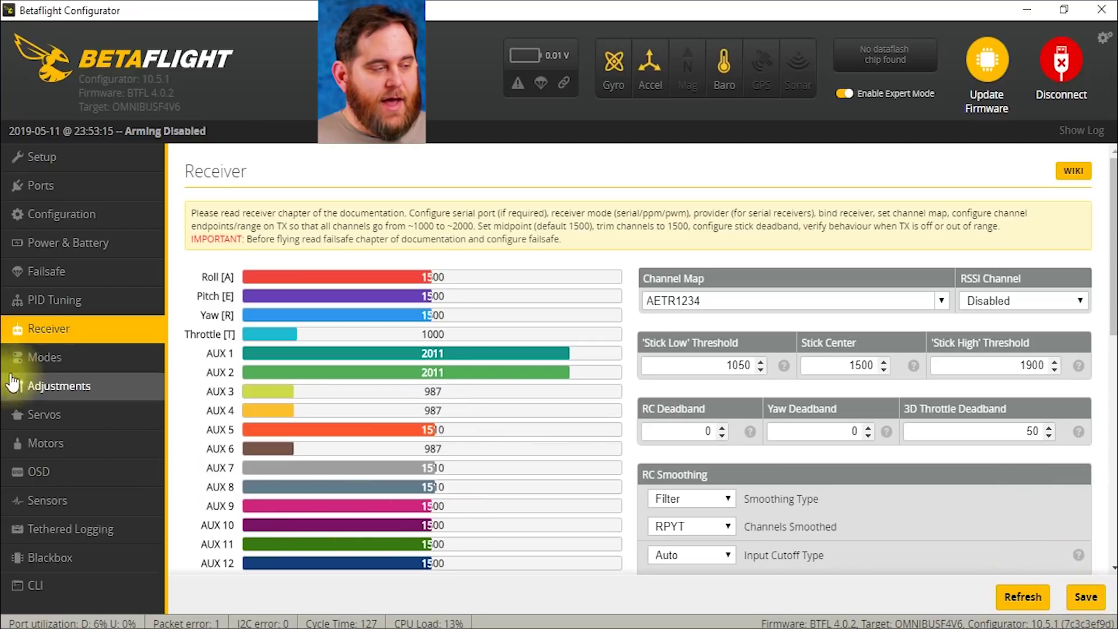
Step: Add an ARM mode range on AUX 2 and set it to 900–1100
left_click(56, 360)
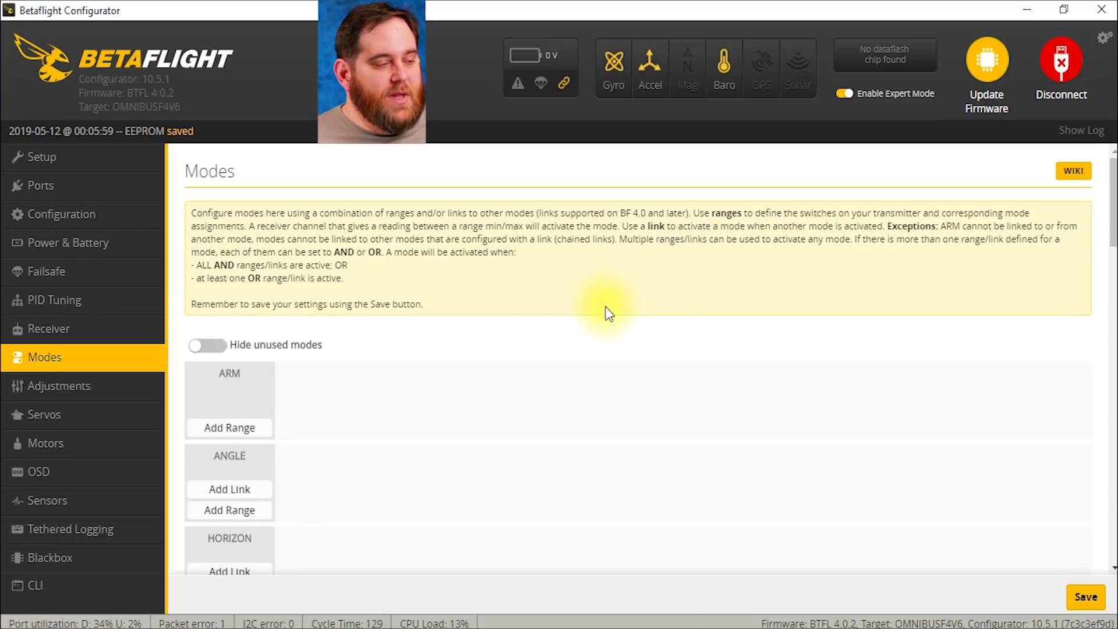
scroll(524, 341, "down", 2)
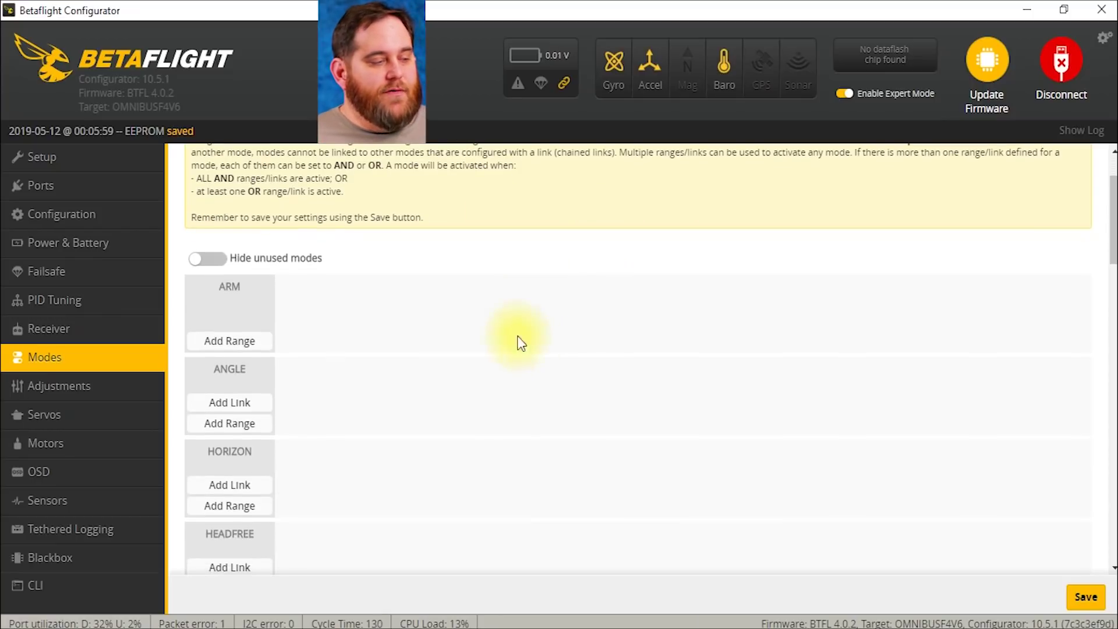
left_click(233, 344)
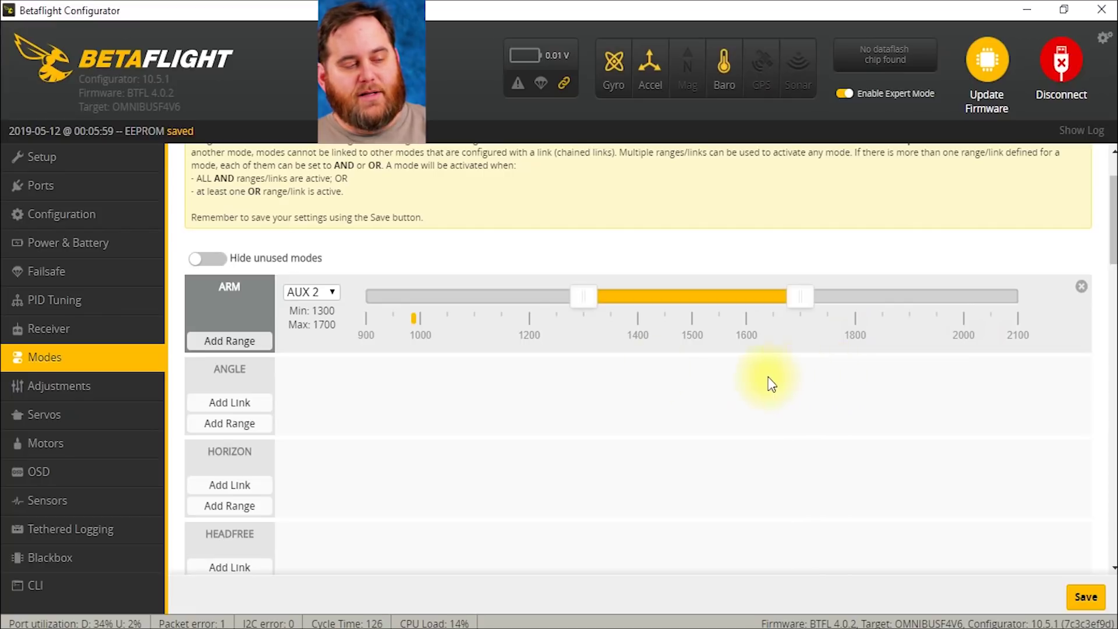
left_click_drag(656, 300, 409, 294)
left_click_drag(581, 297, 479, 305)
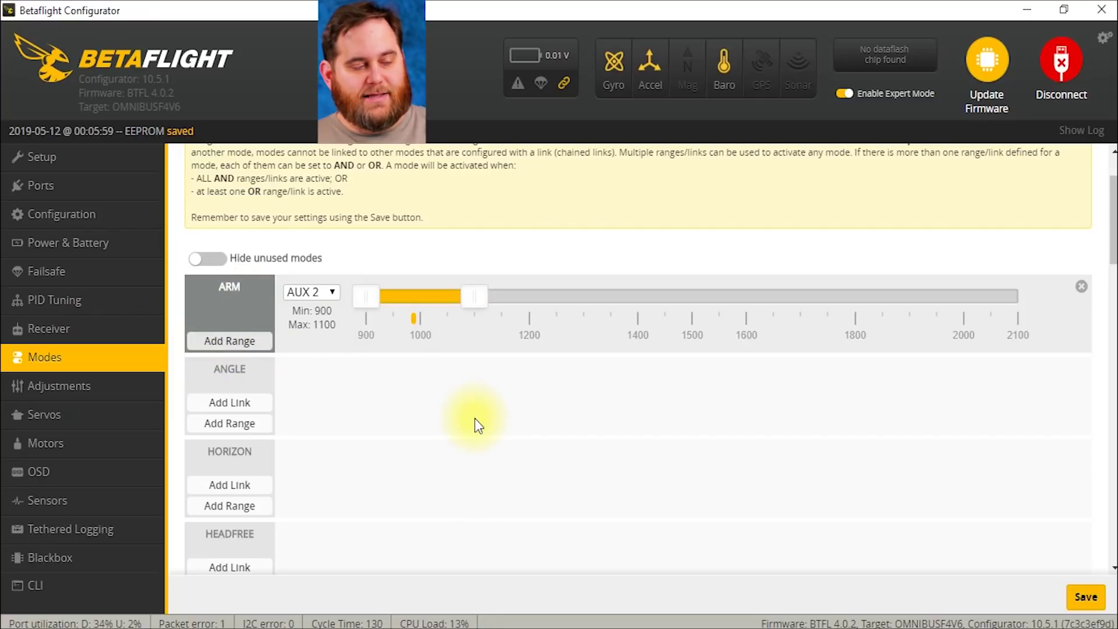
Step: Add a HORIZON mode range on AUX 1 and set it to 1400–1600
scroll(443, 415, "down", 3)
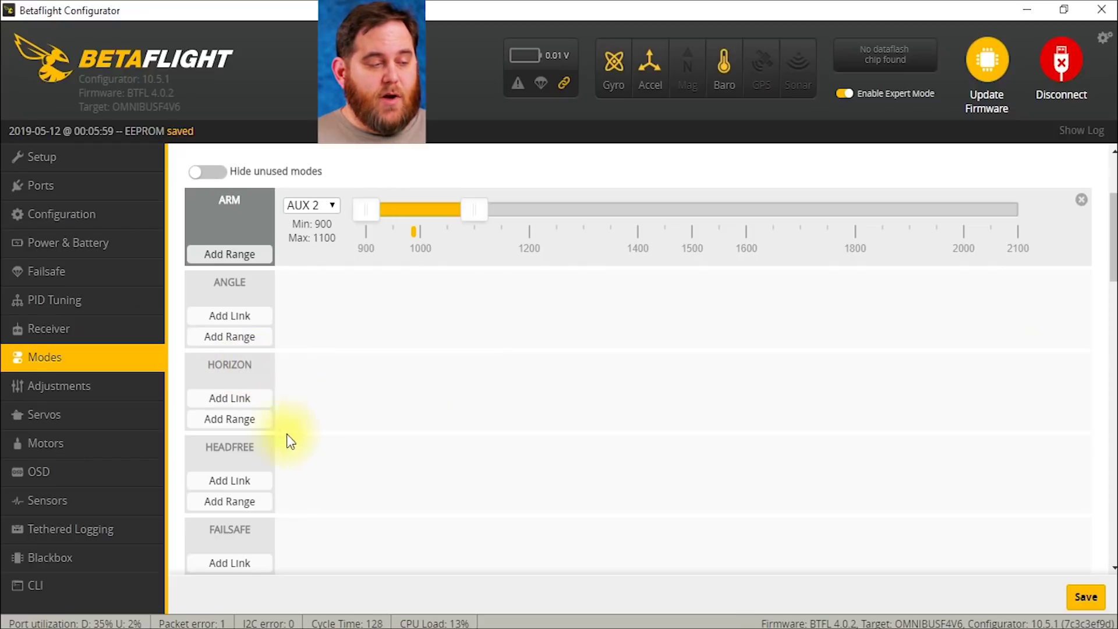
left_click(254, 423)
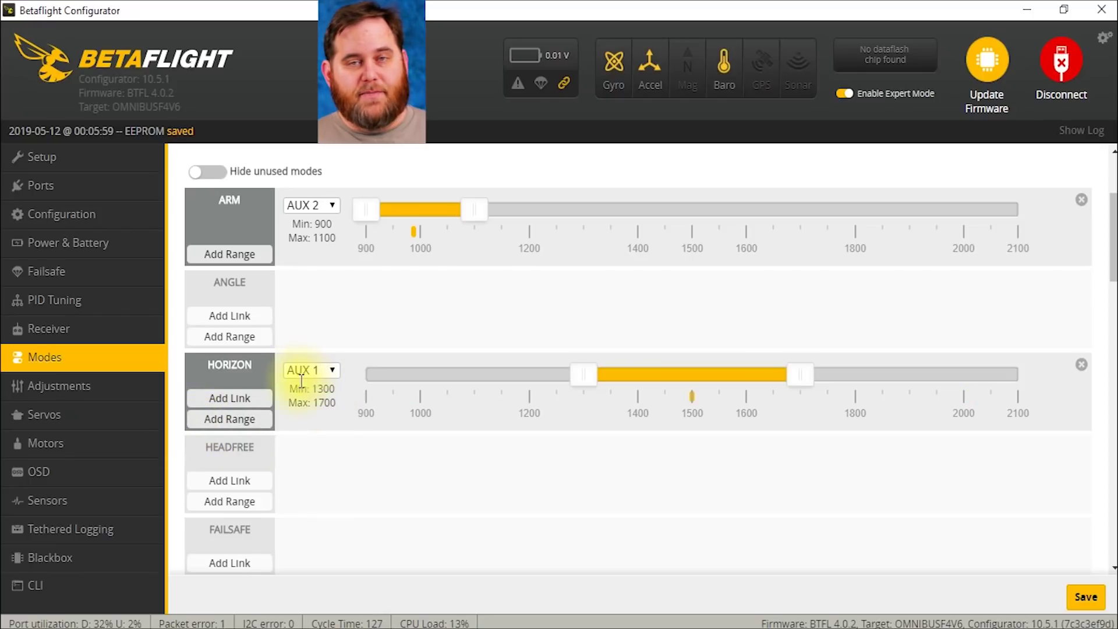
left_click_drag(584, 381, 639, 374)
left_click_drag(853, 378, 745, 390)
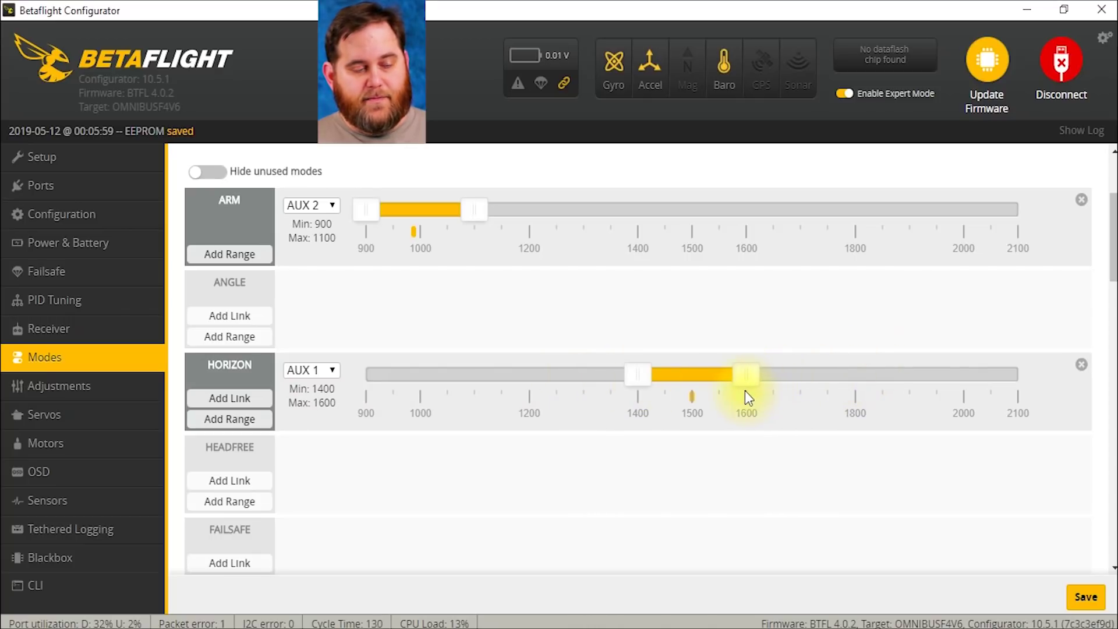
scroll(676, 472, "up", 2)
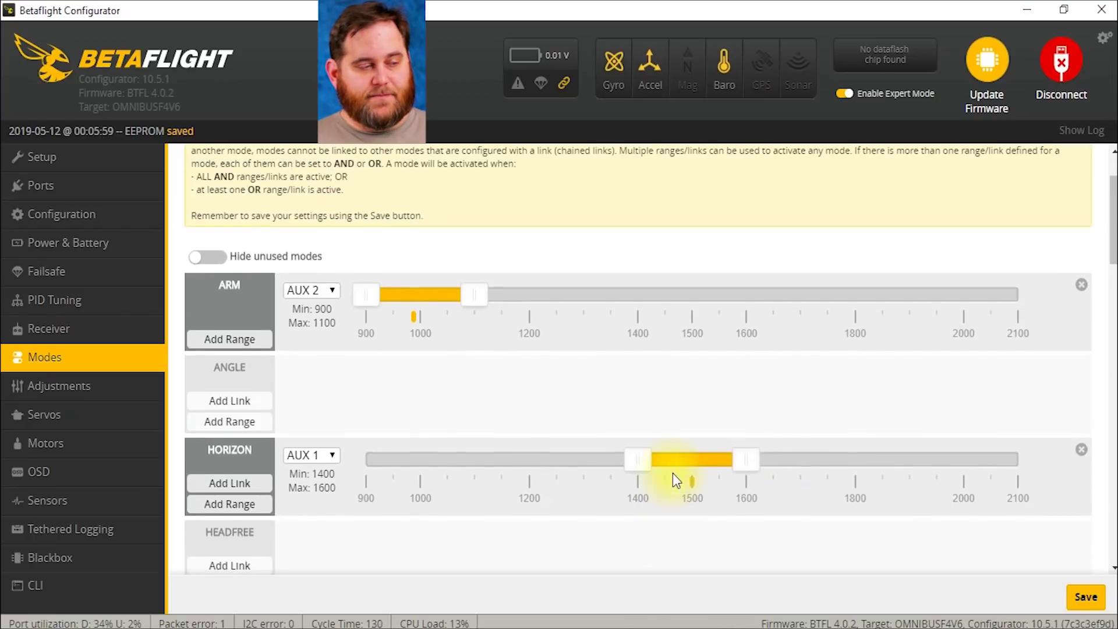
scroll(674, 477, "down", 2)
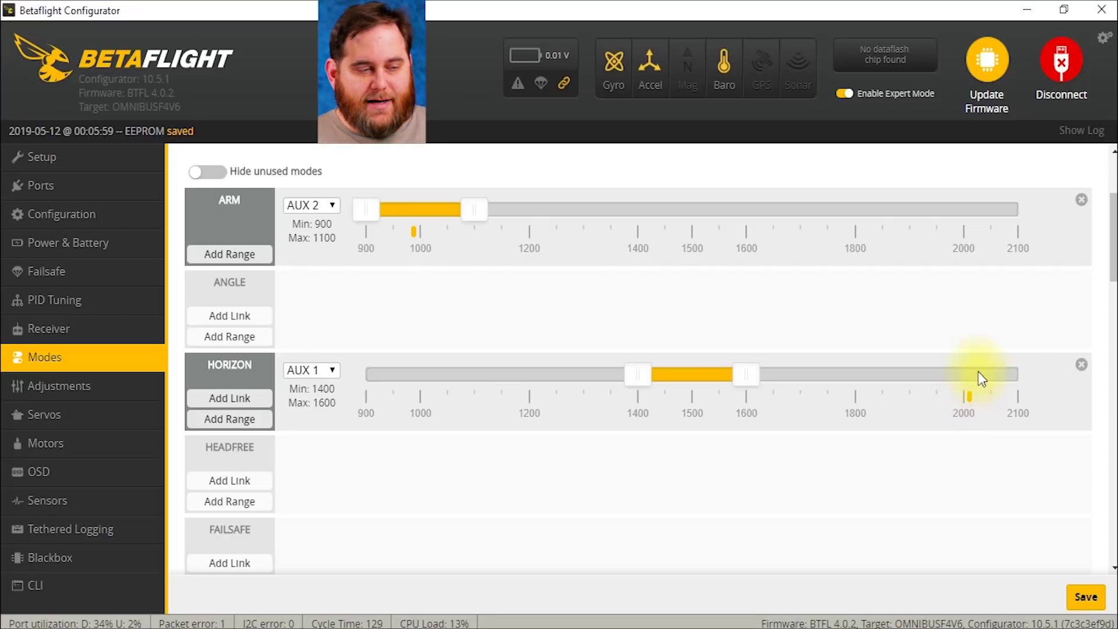
Step: Add a FAILSAFE mode range on AUX 2 and set it to 1900–2100
scroll(871, 451, "down", 1)
scroll(870, 443, "down", 1)
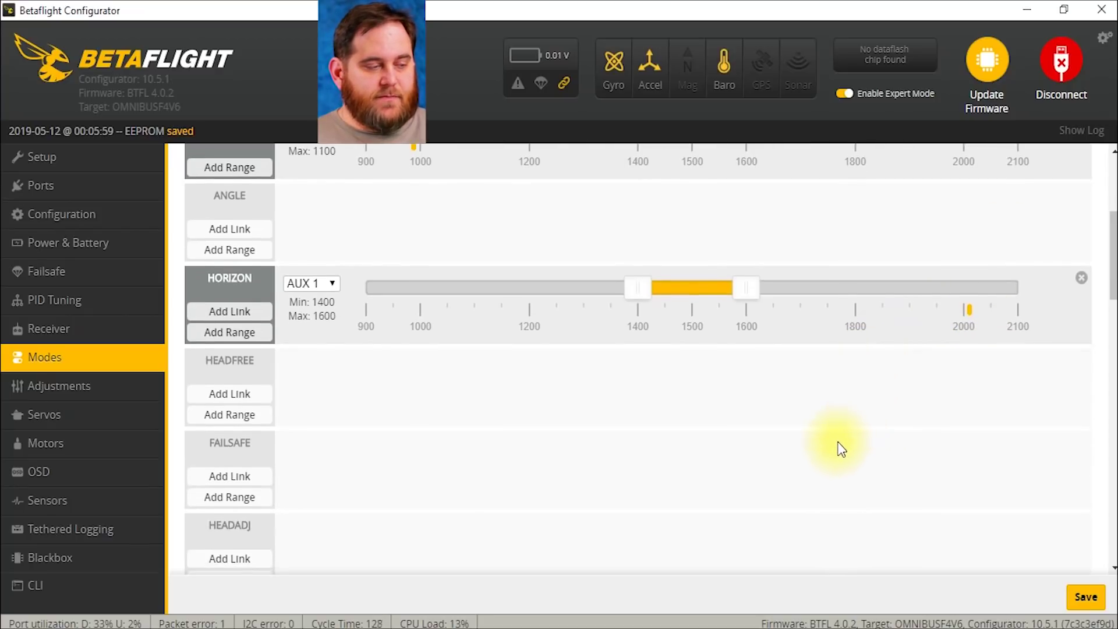
scroll(839, 449, "down", 2)
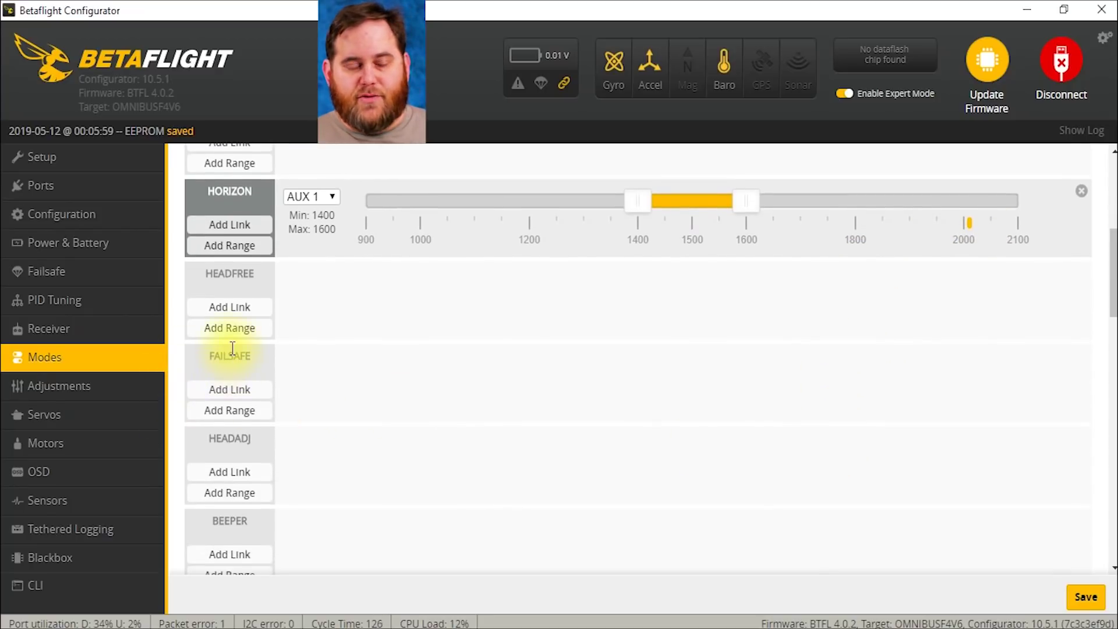
left_click(246, 410)
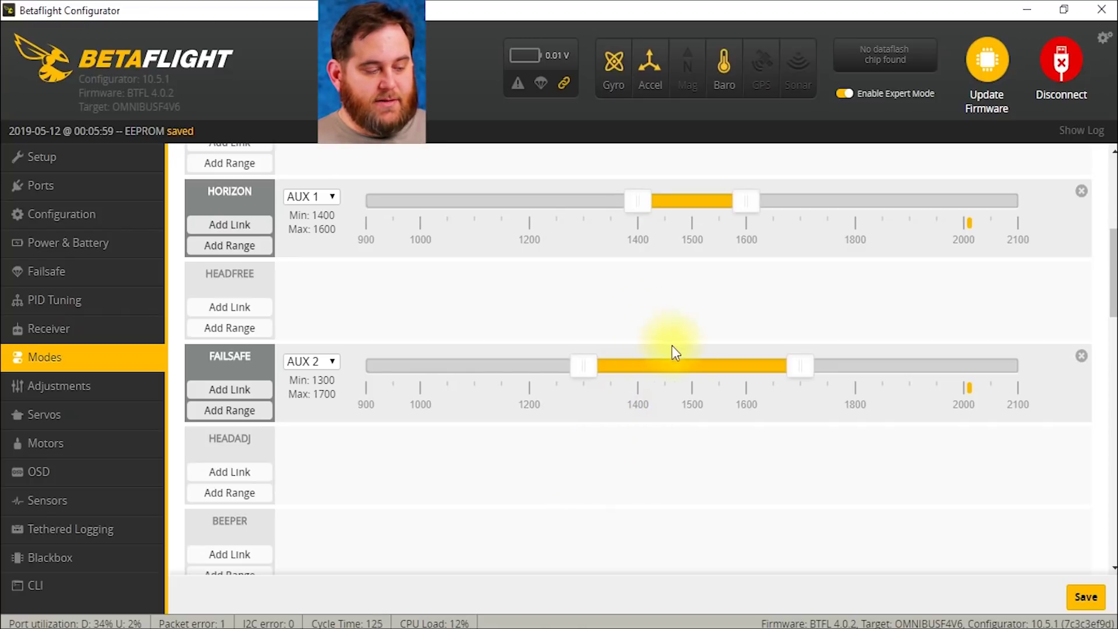
left_click_drag(744, 363, 980, 359)
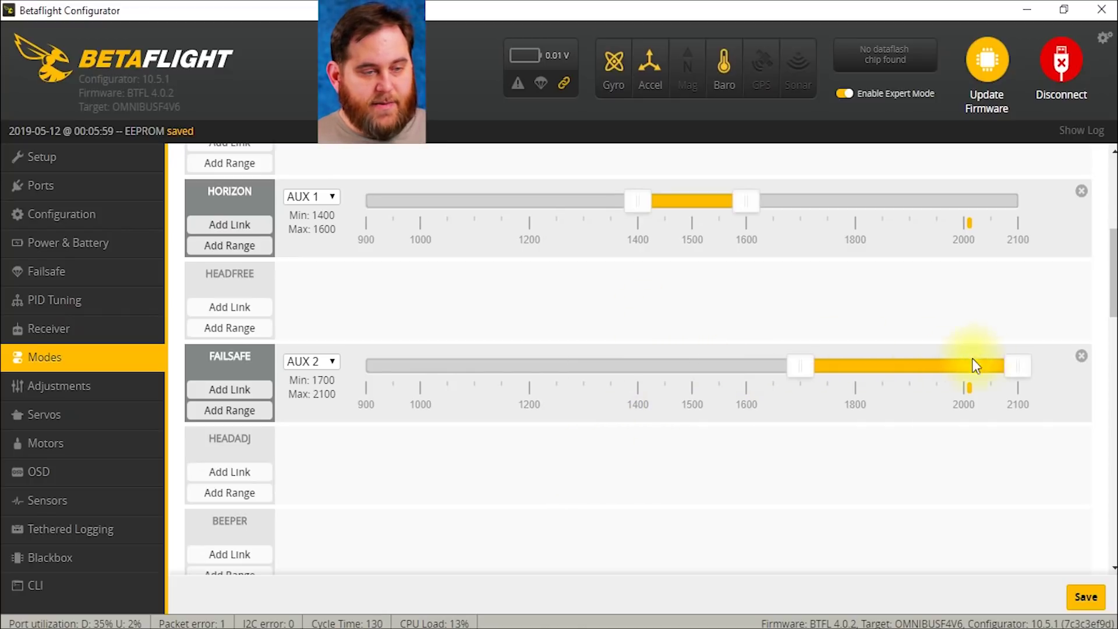
left_click_drag(802, 368, 914, 373)
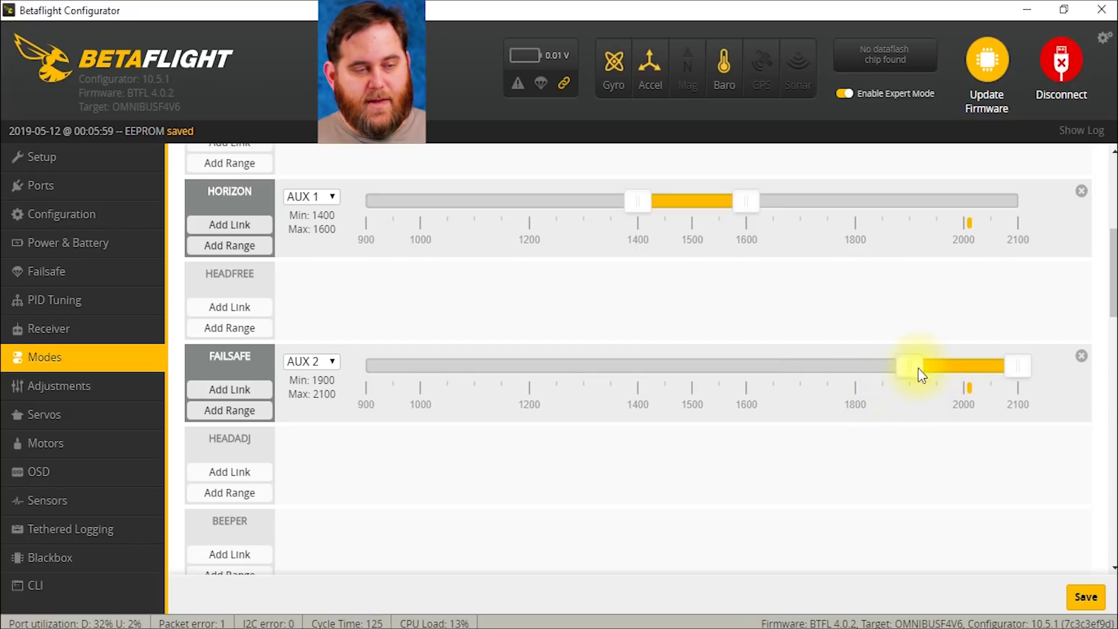
Step: Add a BEEPER mode range on AUX 2 and set it to 1900–2100
scroll(658, 501, "down", 2)
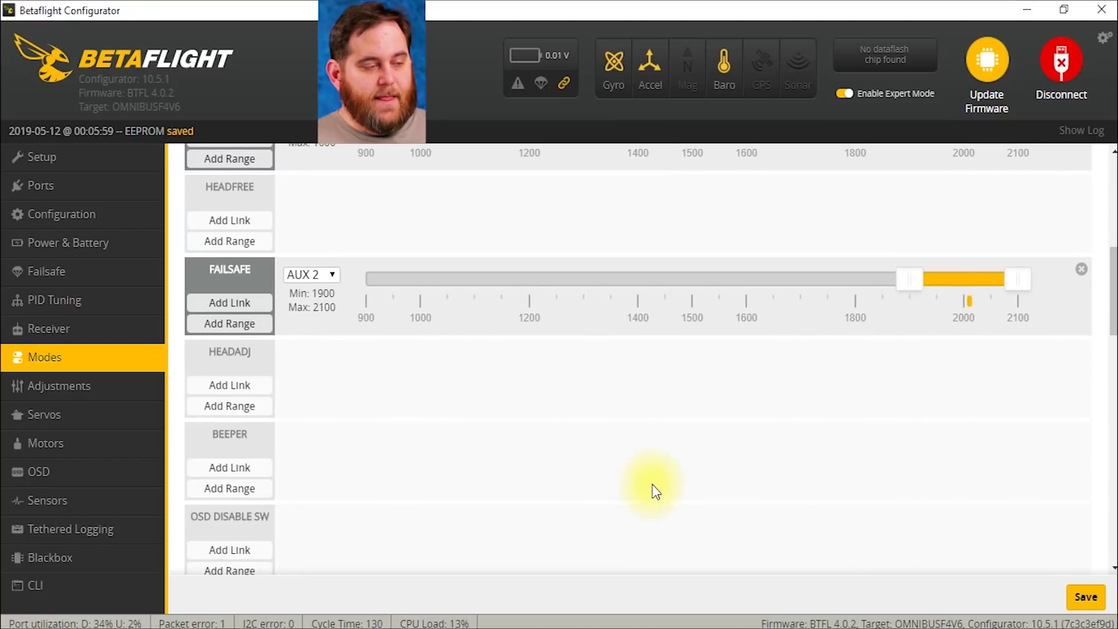
left_click(241, 500)
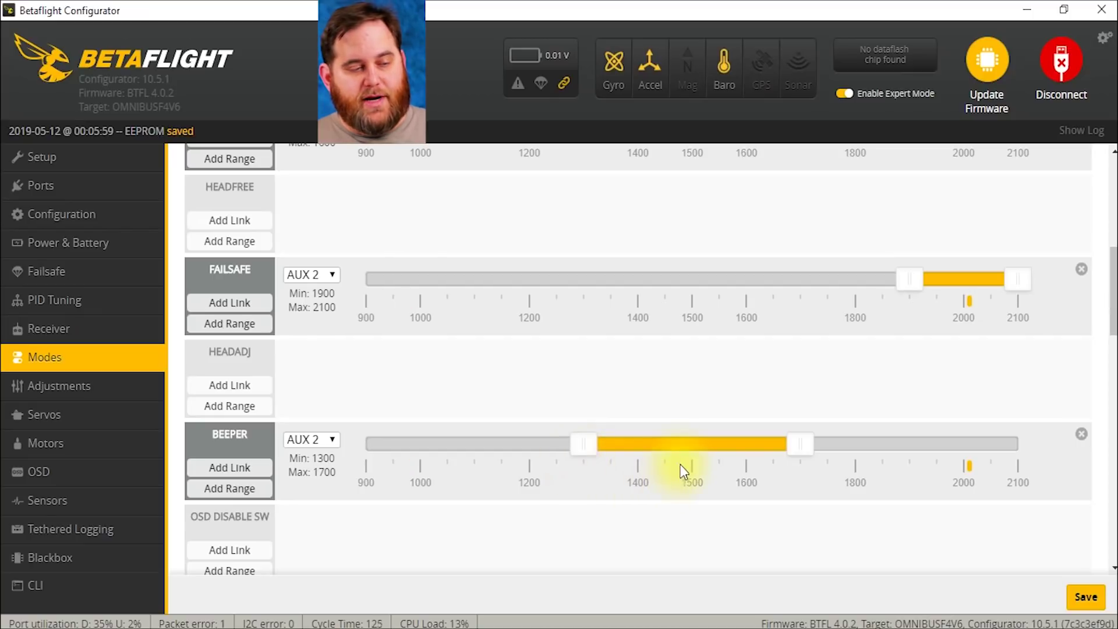
left_click_drag(681, 449, 928, 444)
left_click_drag(794, 449, 914, 460)
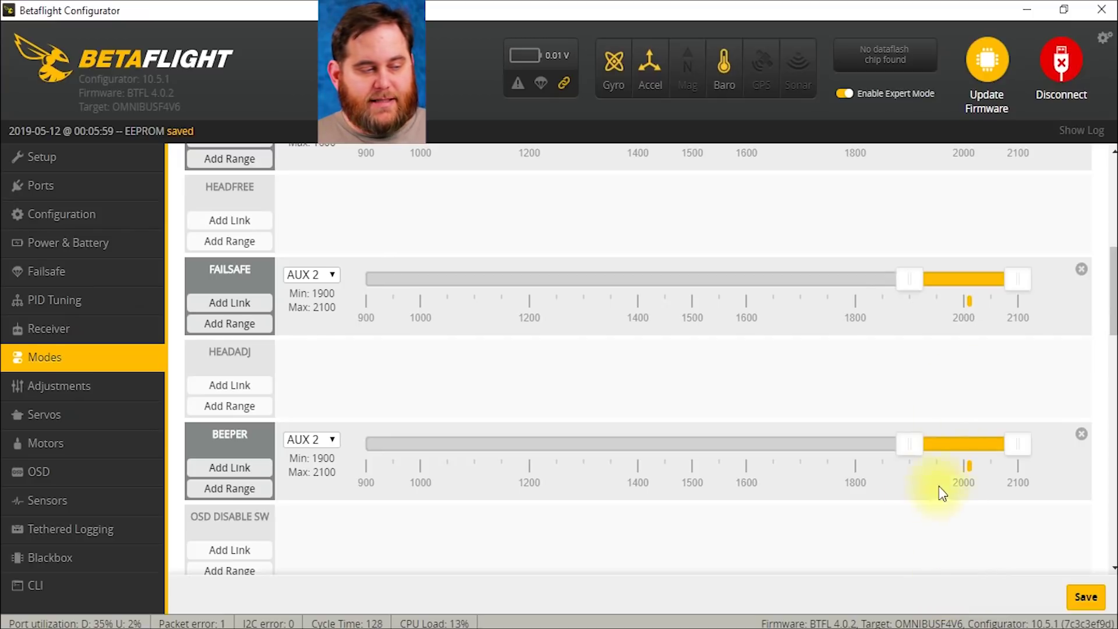
Step: Add a FLIP OVER AFTER CRASH mode range on AUX 1 and set it to 900–1100
scroll(802, 493, "down", 5)
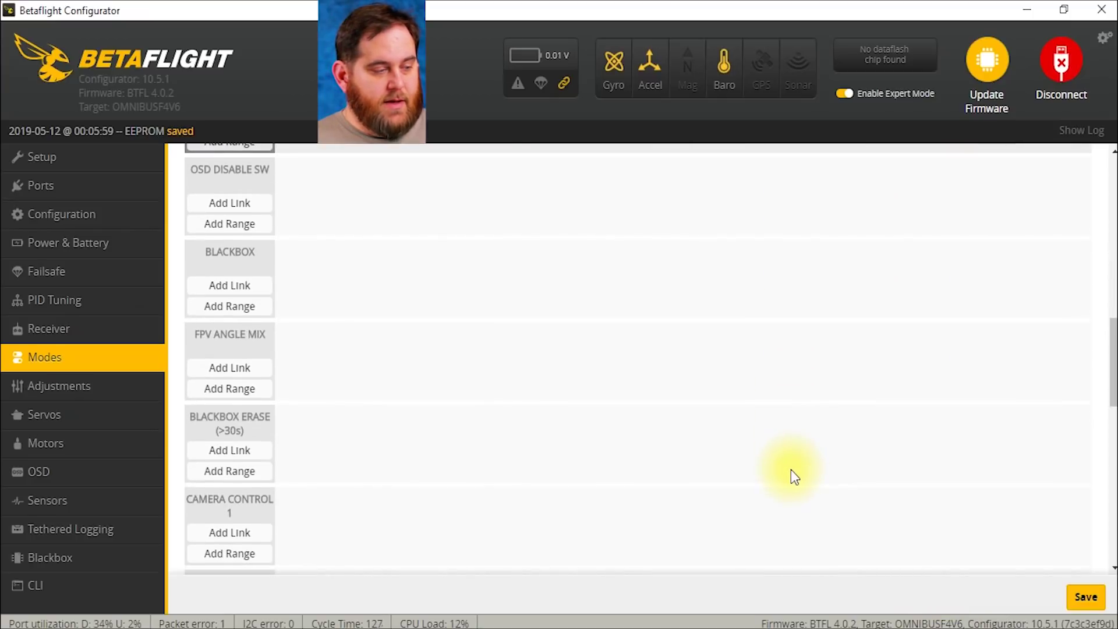
scroll(791, 471, "down", 5)
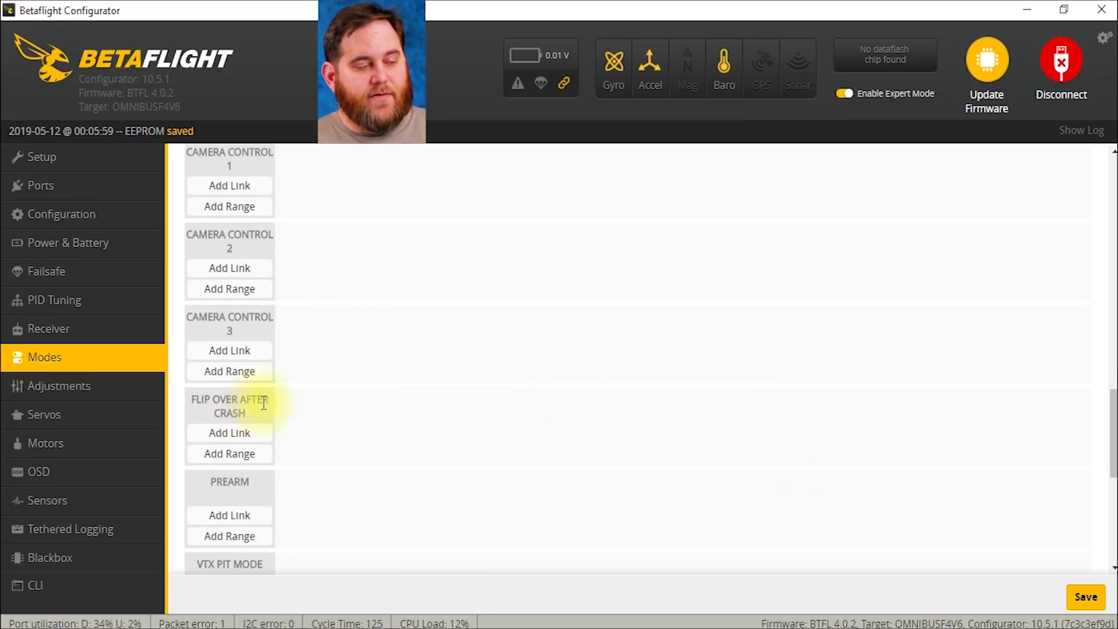
left_click(230, 455)
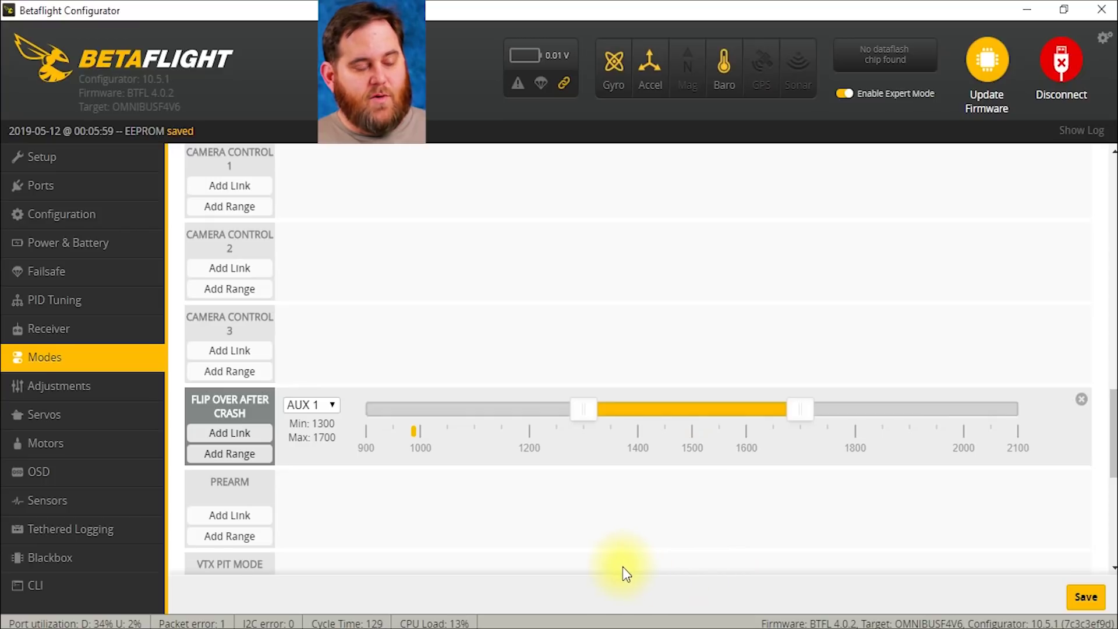
left_click_drag(643, 410, 350, 412)
left_click_drag(585, 413, 480, 428)
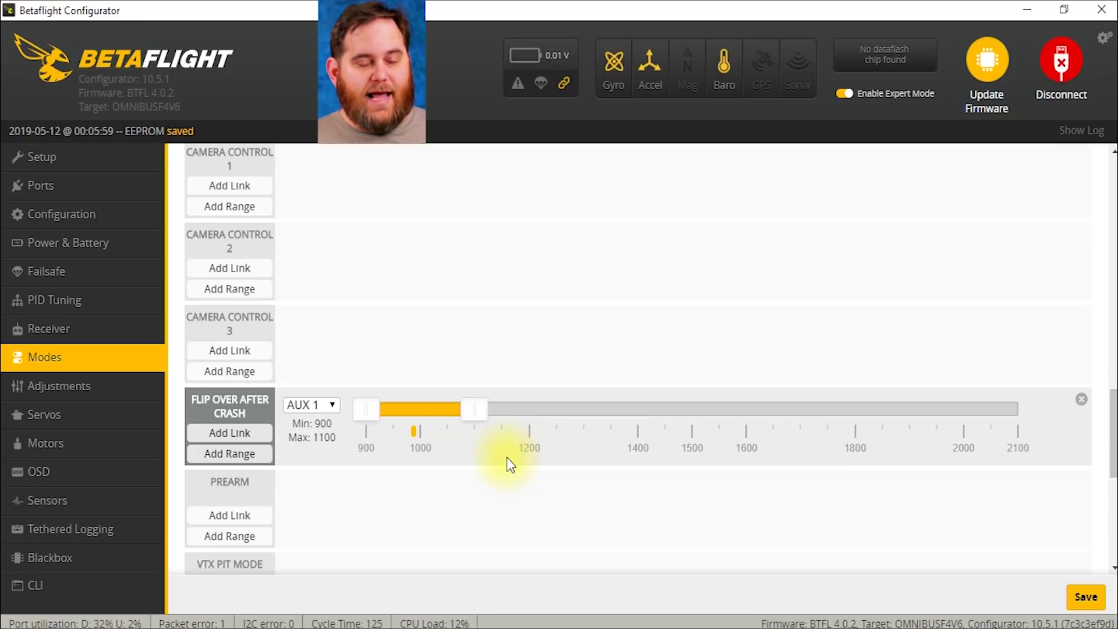
Step: Add a PREARM mode range on AUX 4 and set it to 1875–2100
scroll(506, 455, "down", 2)
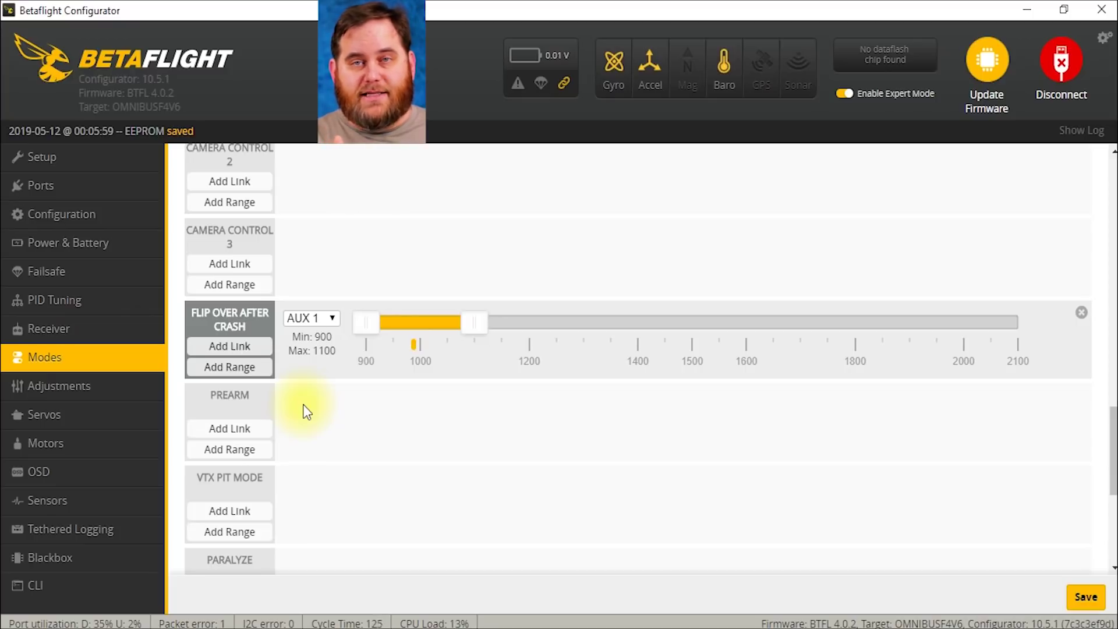
left_click(245, 453)
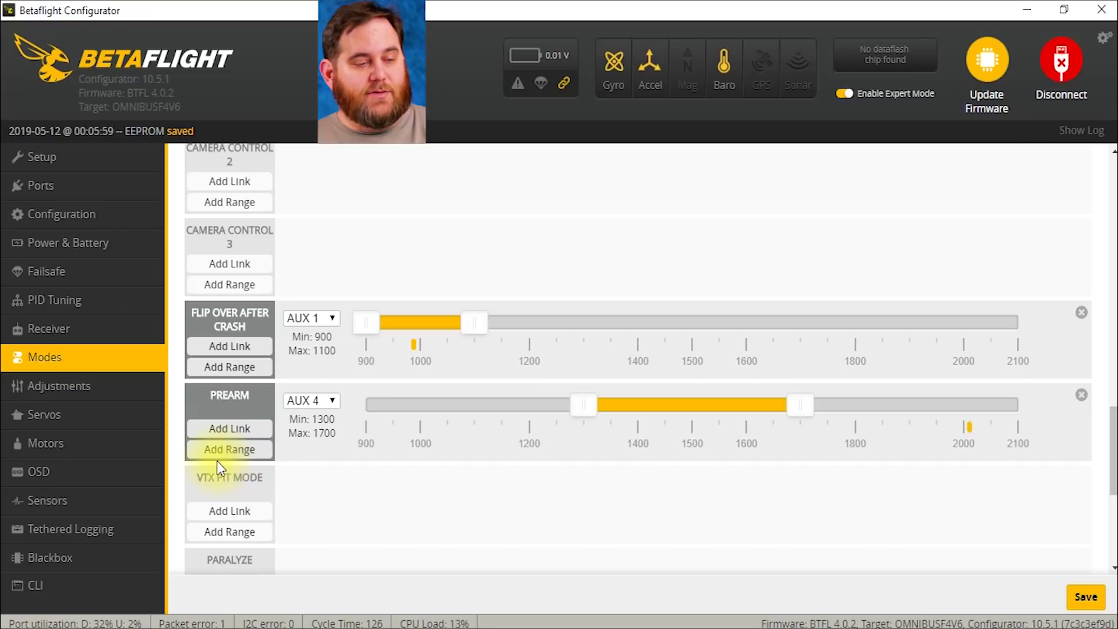
left_click_drag(669, 405, 939, 433)
left_click_drag(814, 408, 910, 422)
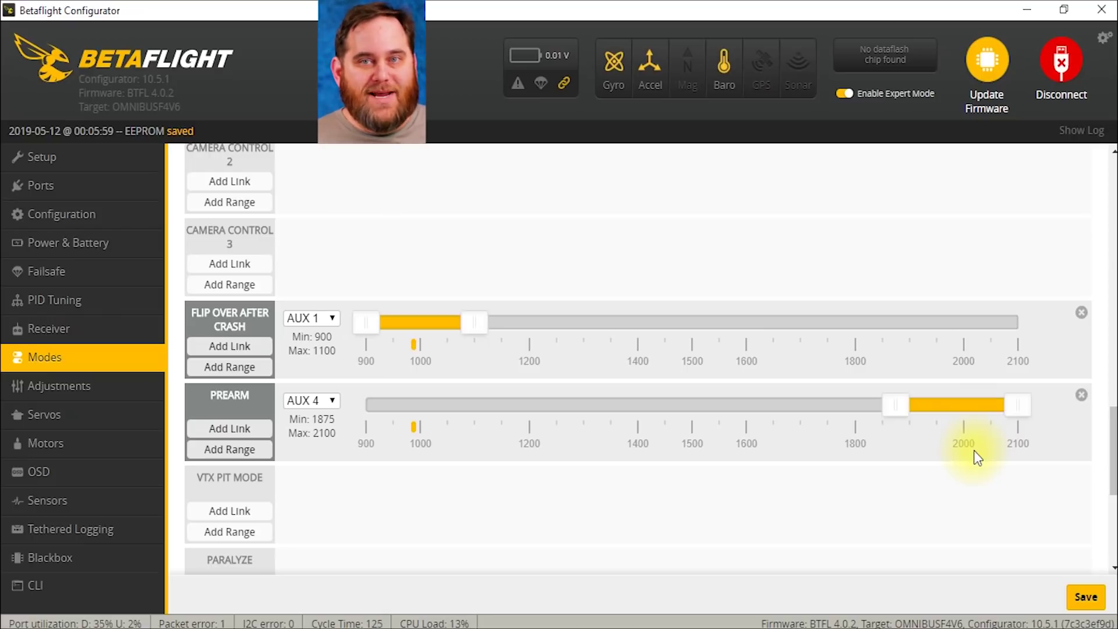
Step: Add a VTX PIT MODE range on AUX 3 and set it to 1875–2100
scroll(848, 495, "down", 3)
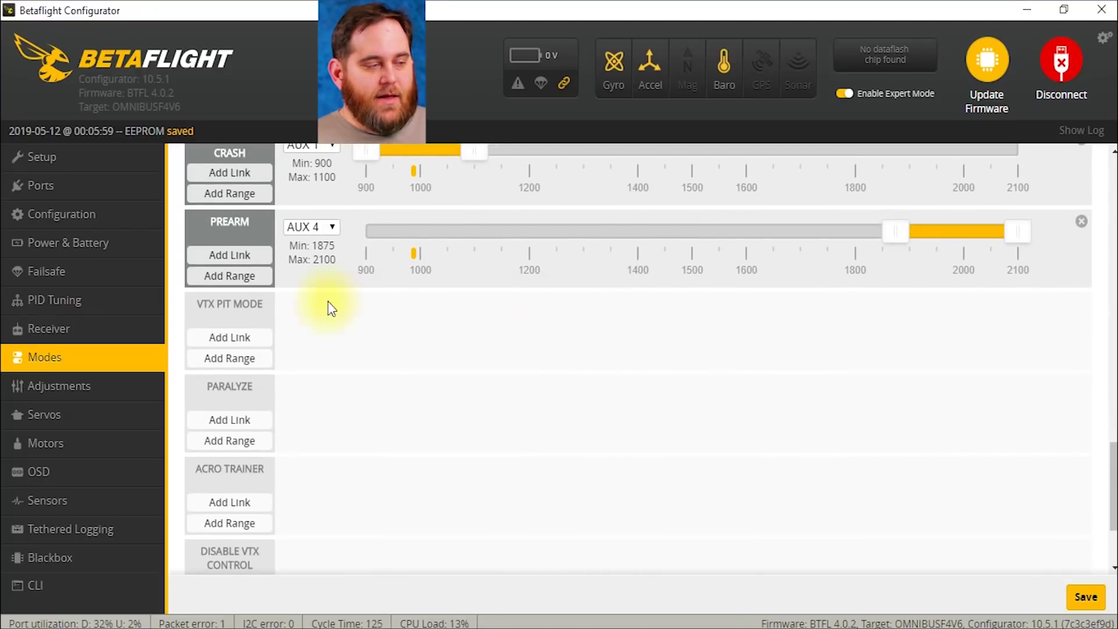
left_click(242, 358)
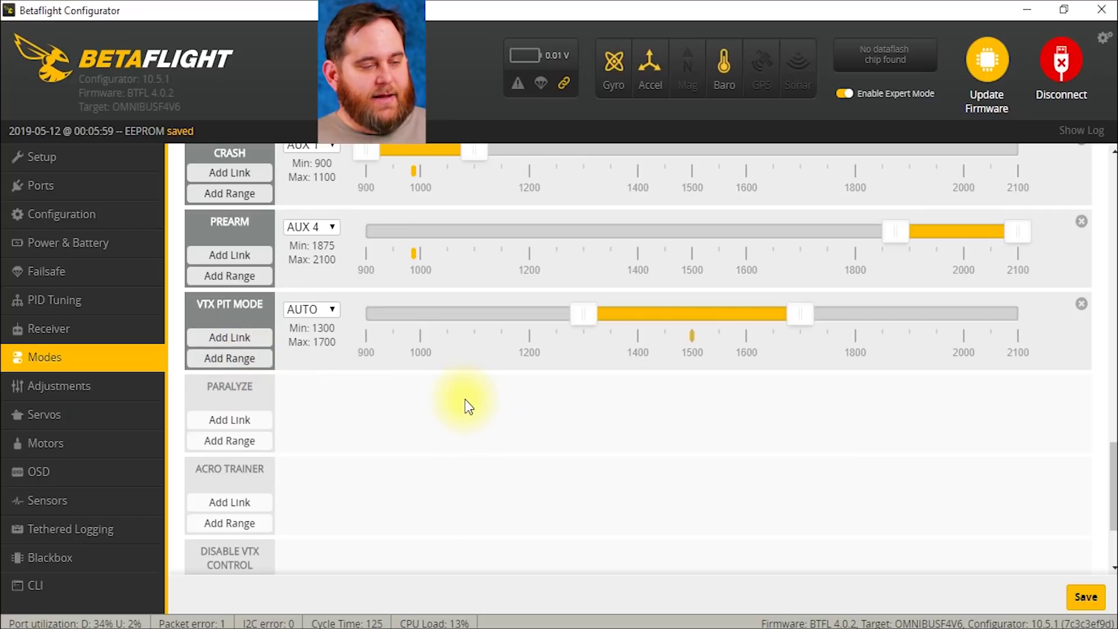
left_click_drag(697, 313, 903, 328)
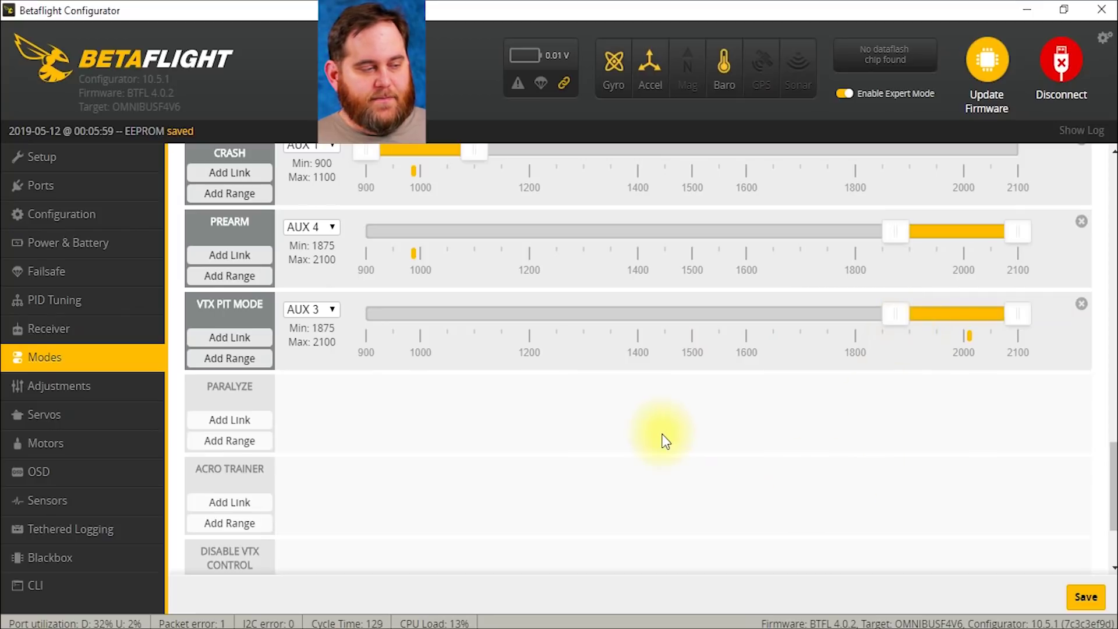
Step: Review the remaining unassigned modes and the switch ranges already assigned in the modes list
scroll(660, 439, "down", 2)
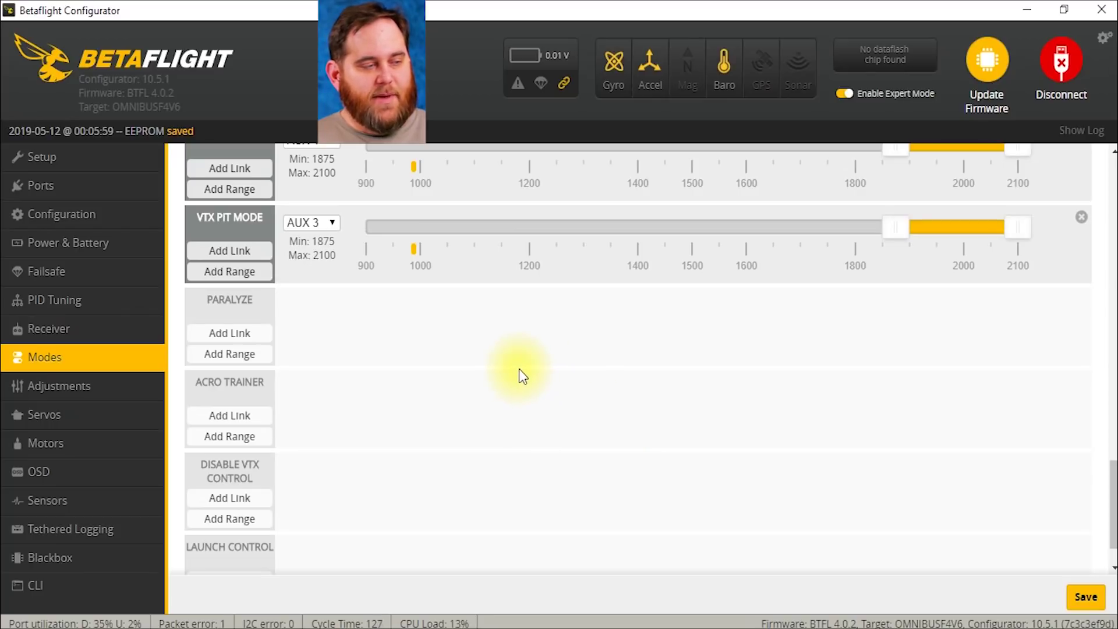
scroll(437, 422, "down", 1)
scroll(431, 428, "up", 5)
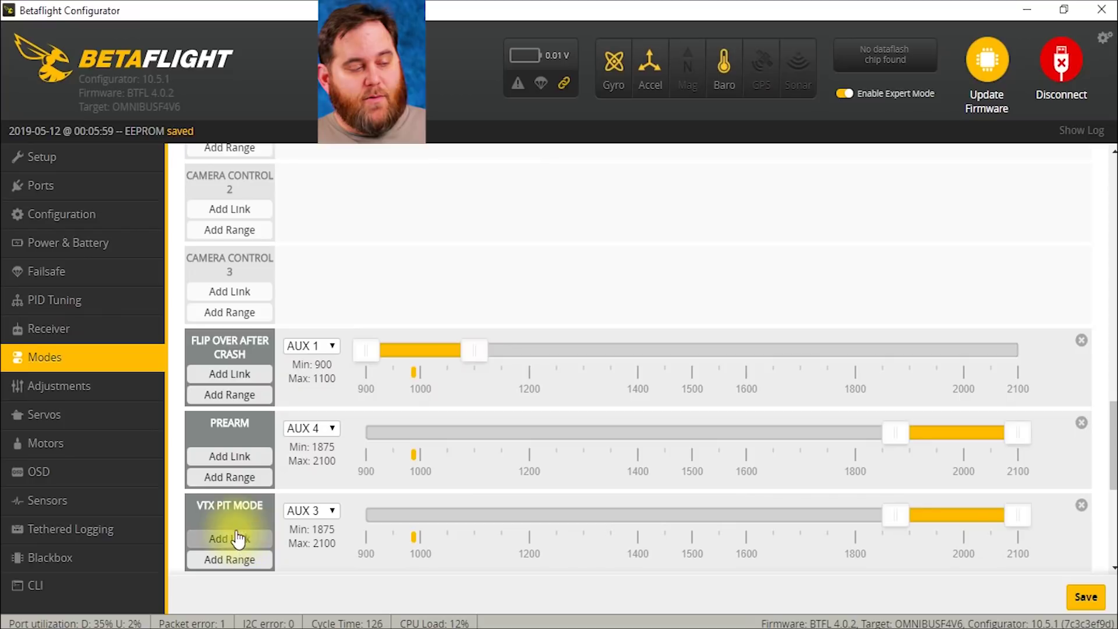
scroll(256, 466, "down", 6)
scroll(251, 343, "up", 3)
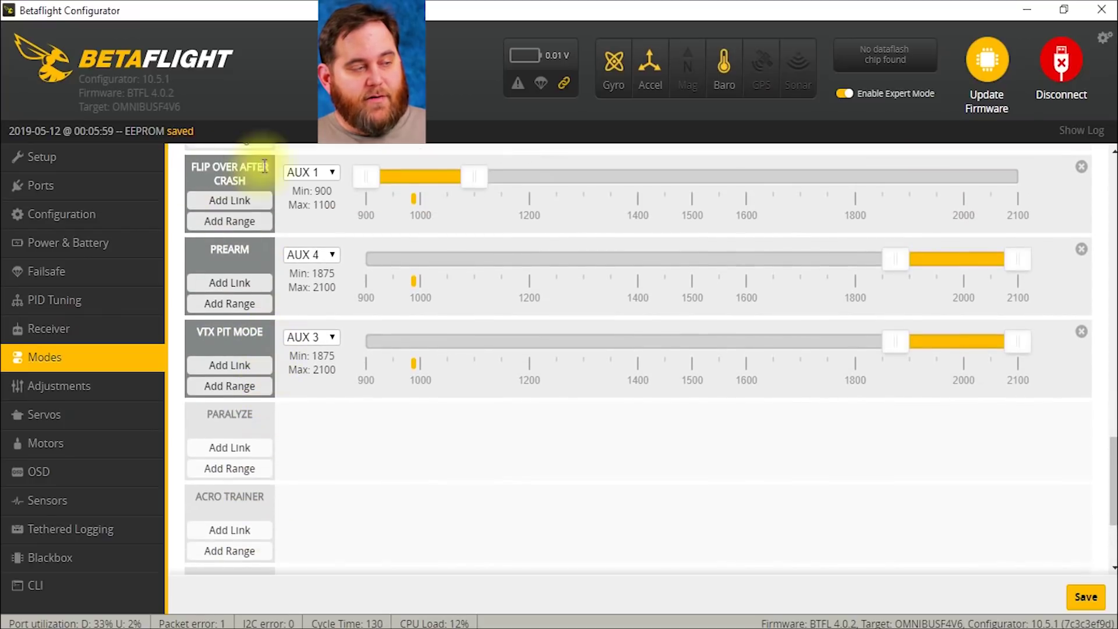
scroll(297, 242, "up", 8)
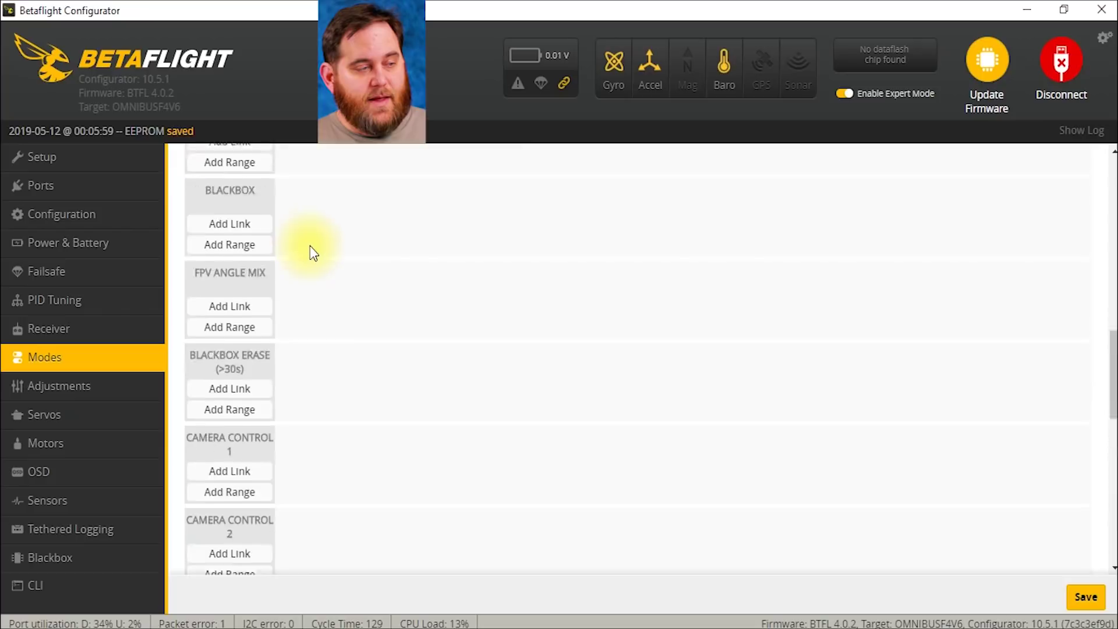
Step: Check the assigned AUX ranges in the modes list and save the mode settings to the flight controller
scroll(309, 246, "up", 6)
scroll(286, 276, "up", 3)
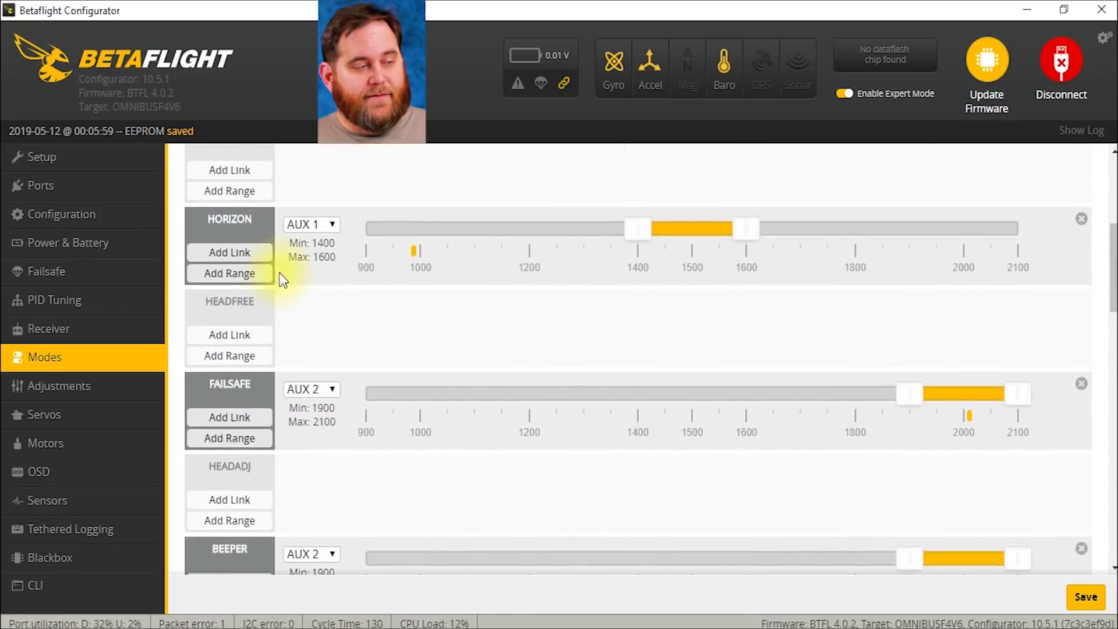
scroll(282, 274, "up", 2)
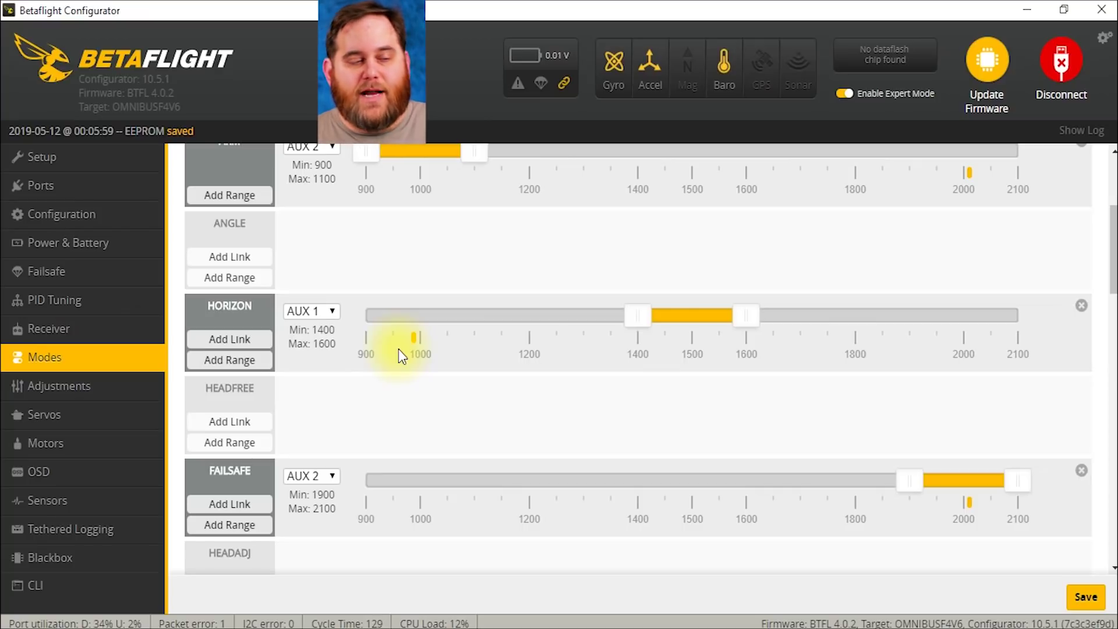
left_click(1087, 598)
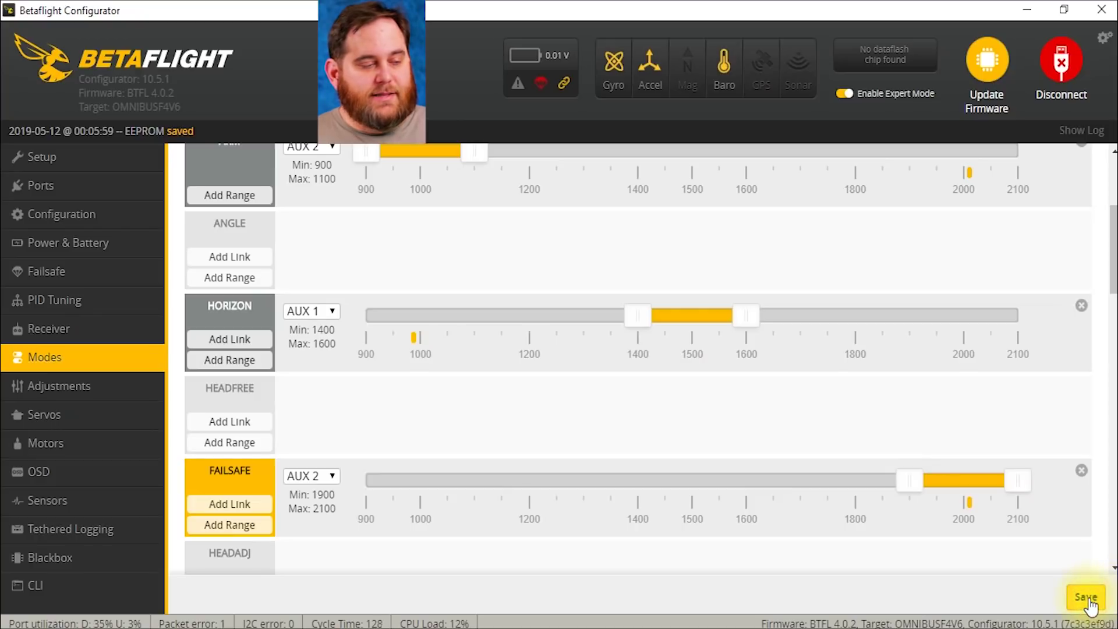
Step: Check the ARM, HORIZON, FAILSAFE and BEEPER ranges against the live switch positions
scroll(804, 554, "up", 4)
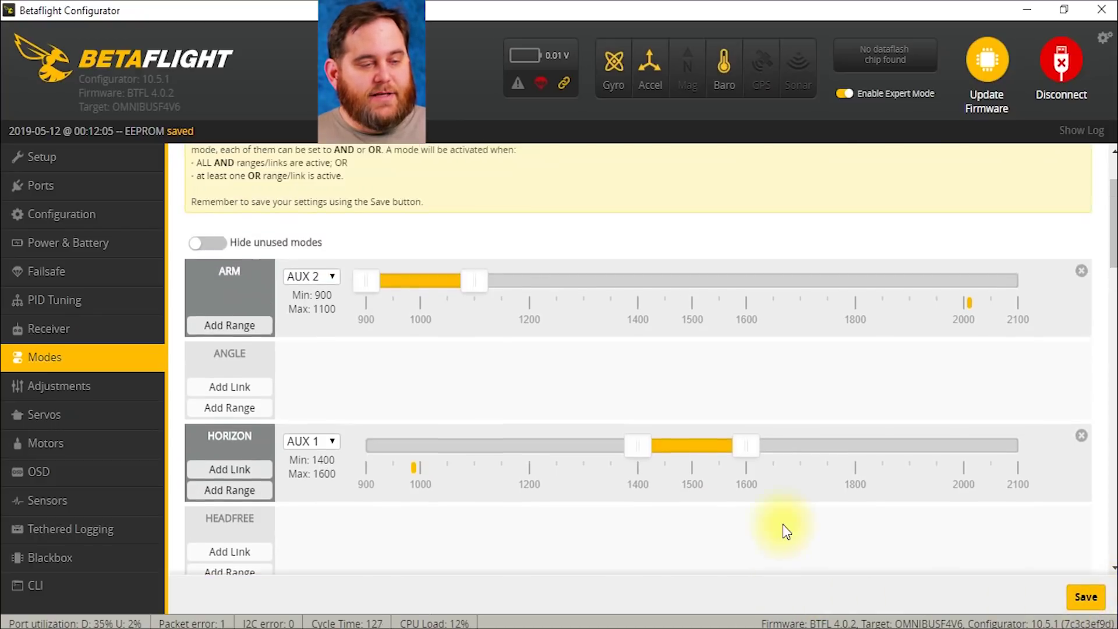
scroll(784, 525, "down", 3)
scroll(770, 525, "down", 3)
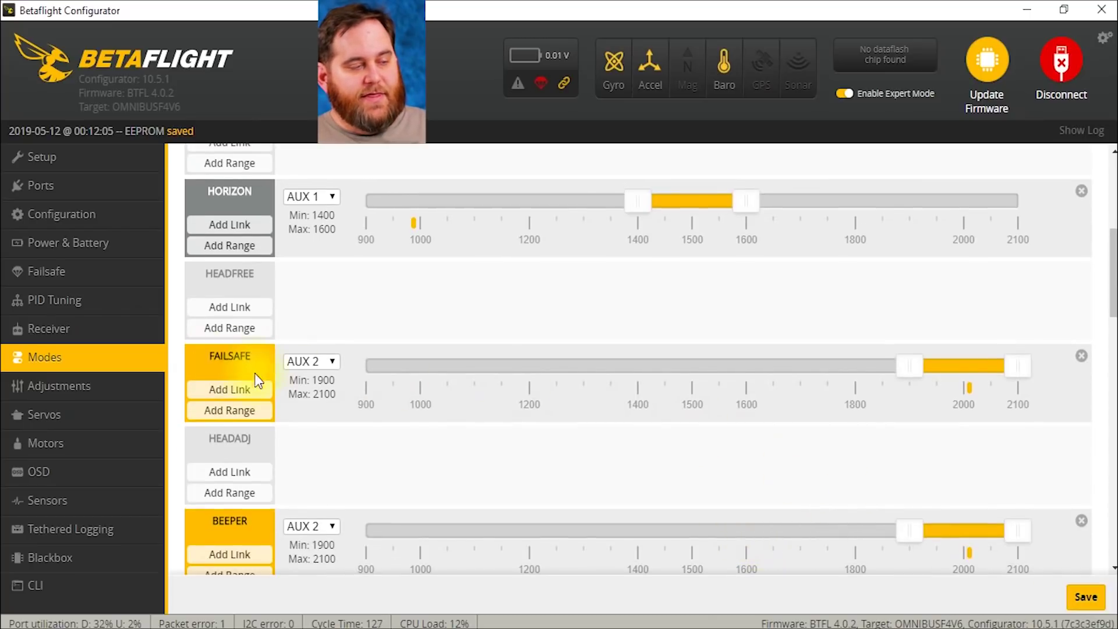
scroll(584, 486, "down", 2)
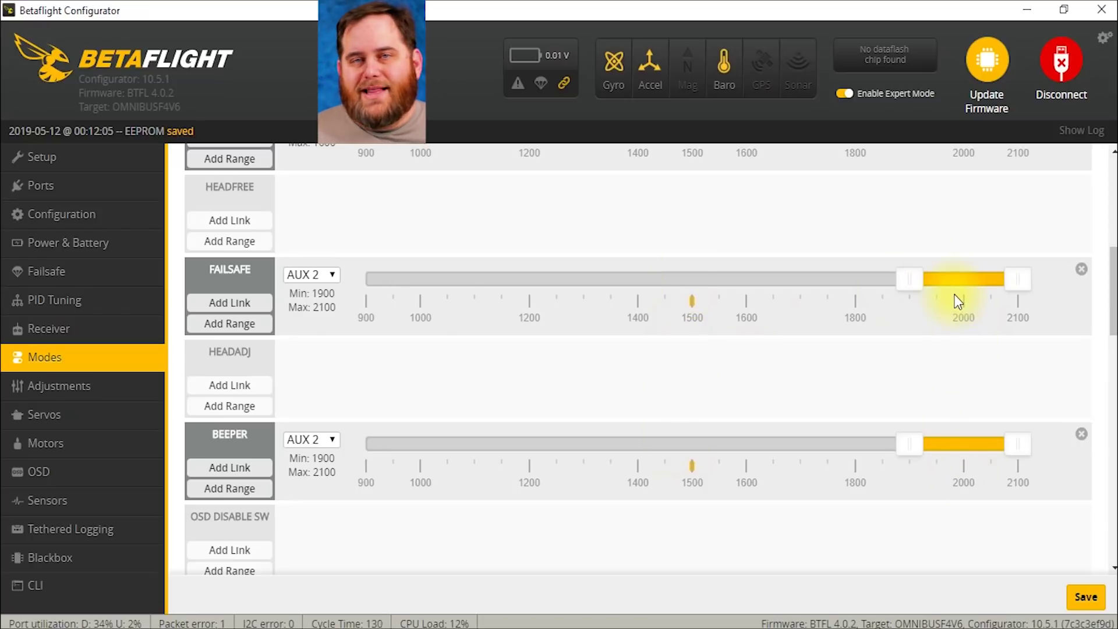
scroll(495, 361, "down", 3)
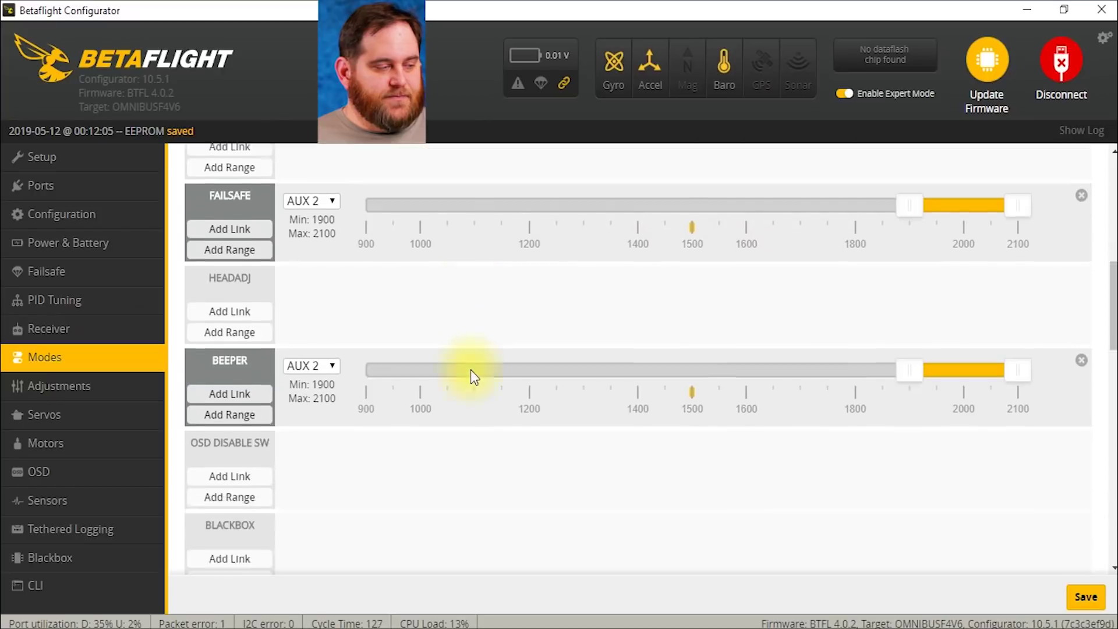
Step: Look over the Adjustments, Servos and Motors settings
left_click(21, 389)
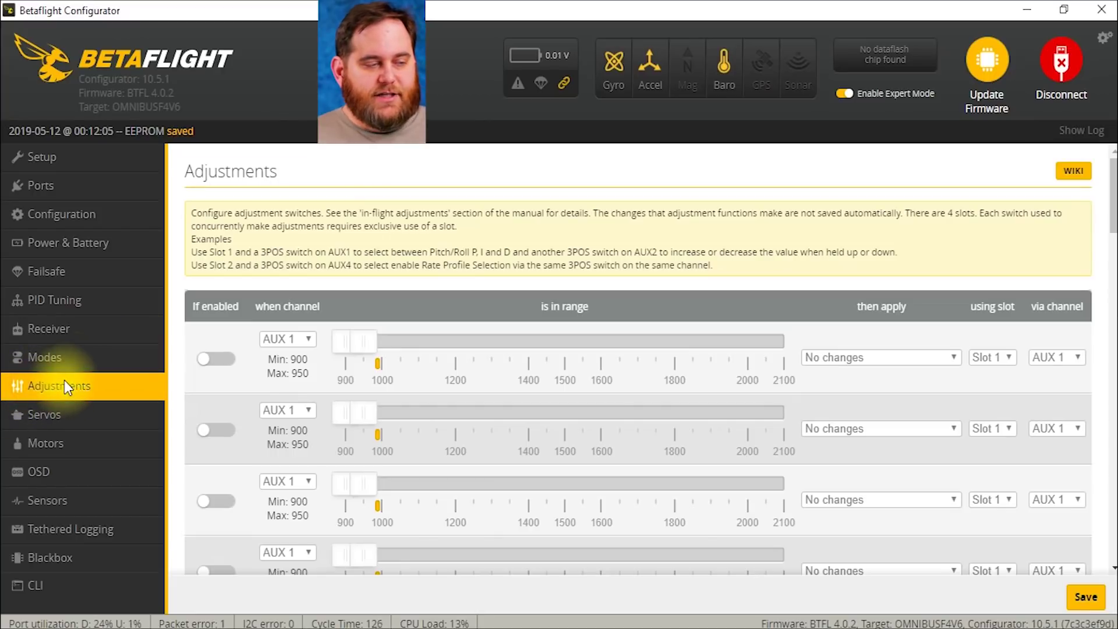
left_click(33, 415)
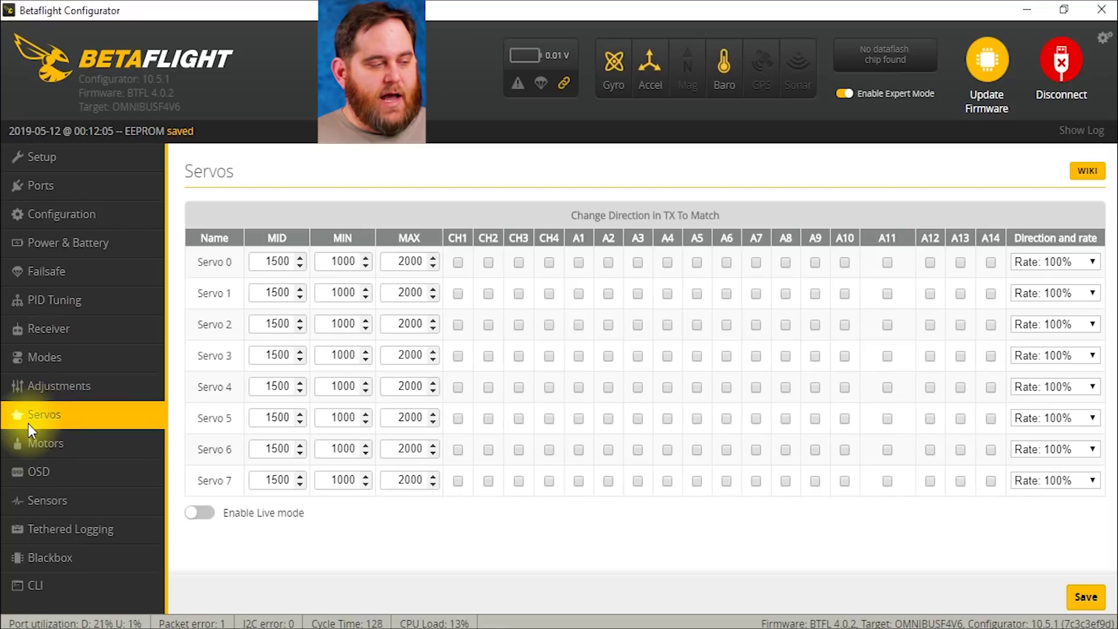
left_click(58, 447)
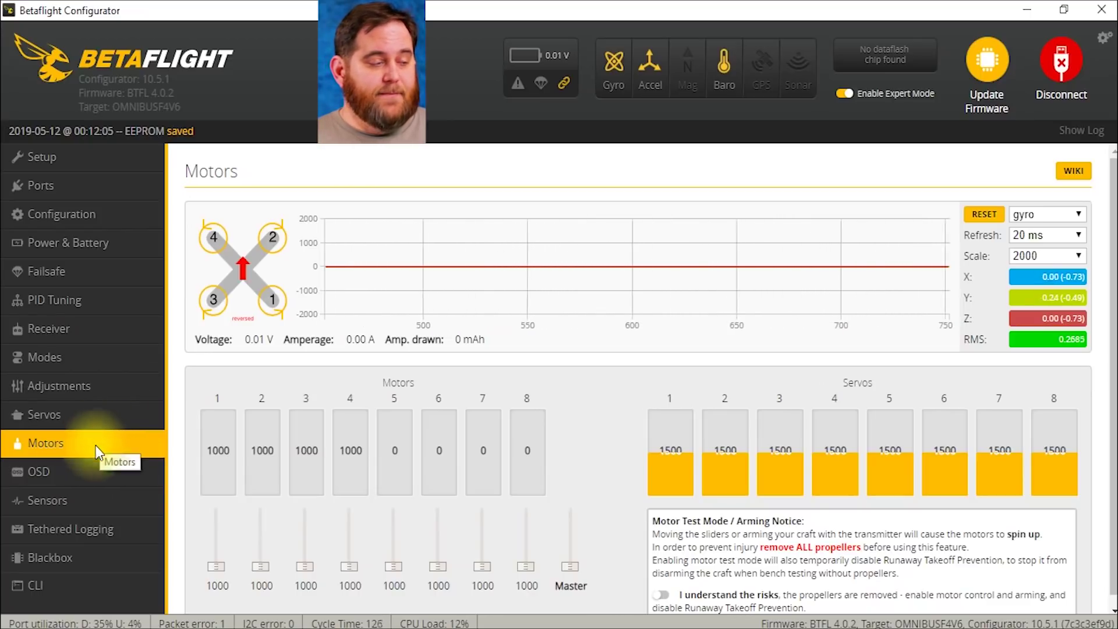
Step: Open the OSD settings and preview OSD Profiles 2 and 3, returning the preview to OSD Profile 1
left_click(49, 481)
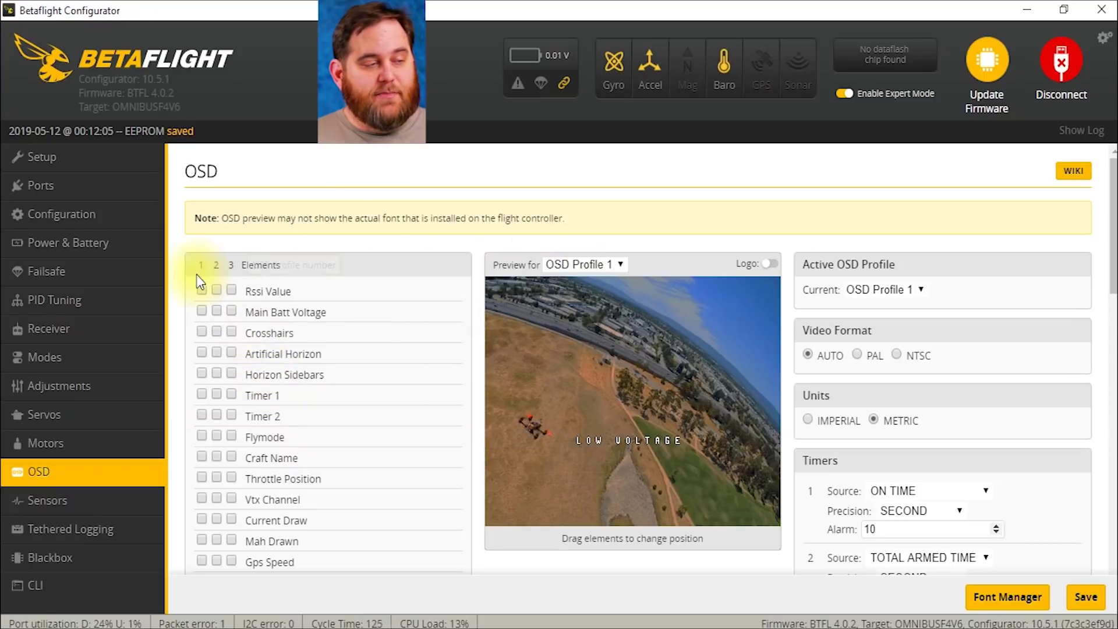
left_click(607, 265)
left_click(595, 313)
left_click(602, 262)
left_click(574, 345)
left_click(597, 265)
left_click(597, 288)
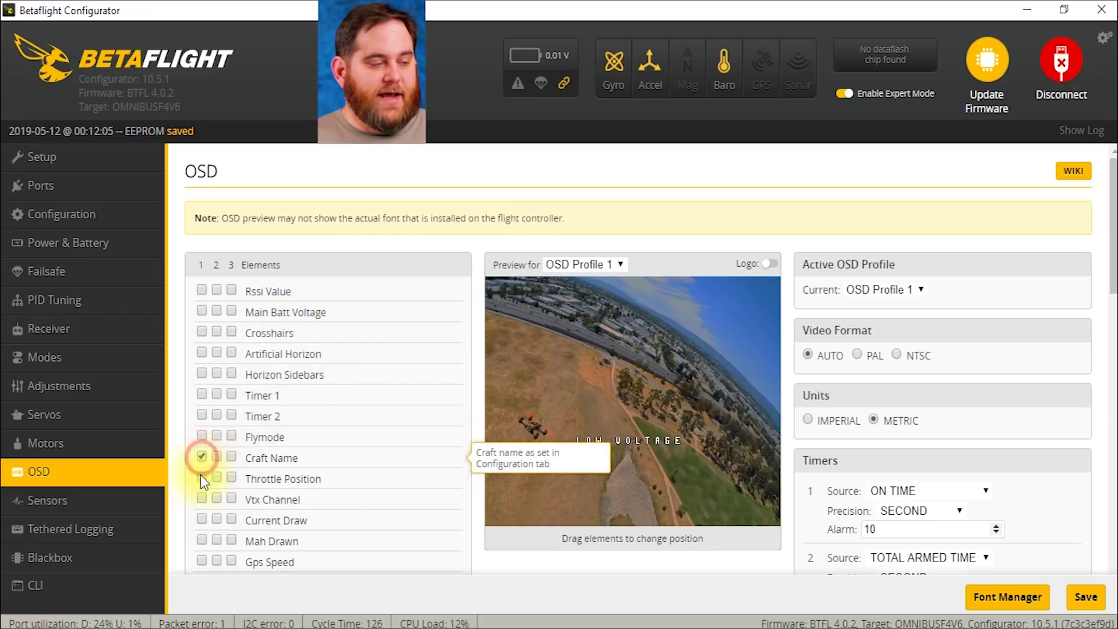
Step: Enable Craft Name for OSD profile 1 and place it in the preview above and to the right of the LOW VOLTAGE warning
left_click(202, 457)
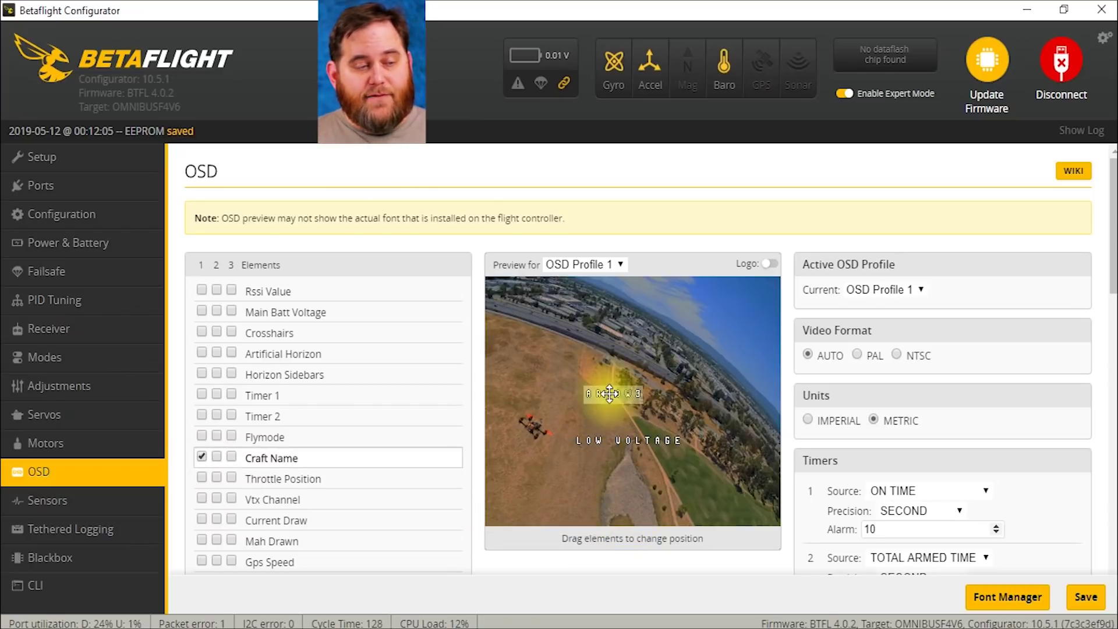
left_click_drag(610, 394, 660, 366)
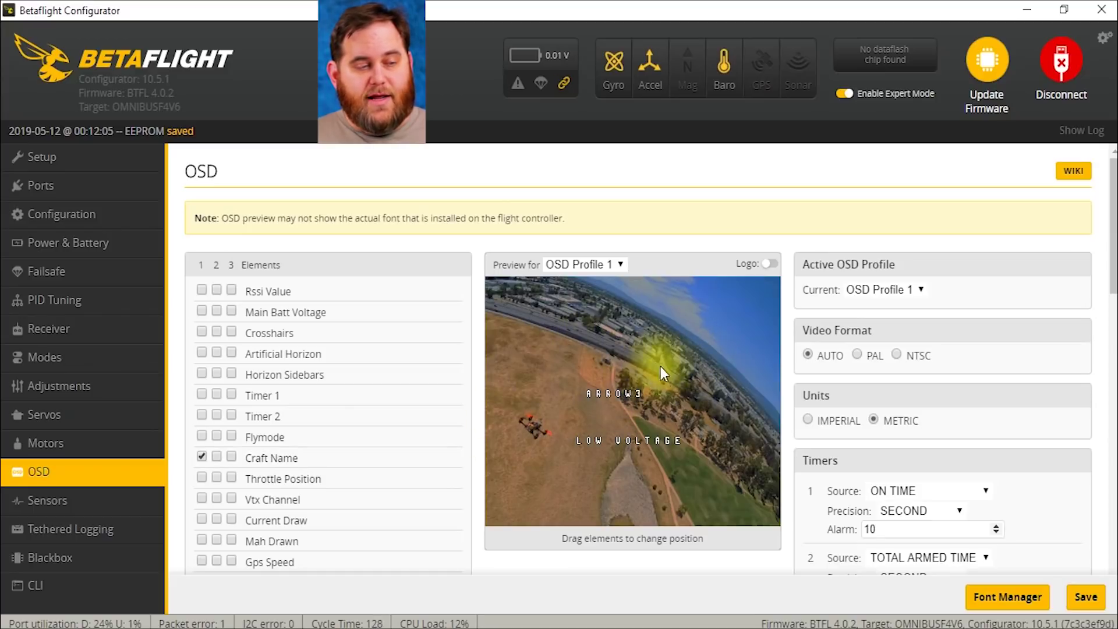
left_click_drag(638, 405, 553, 362)
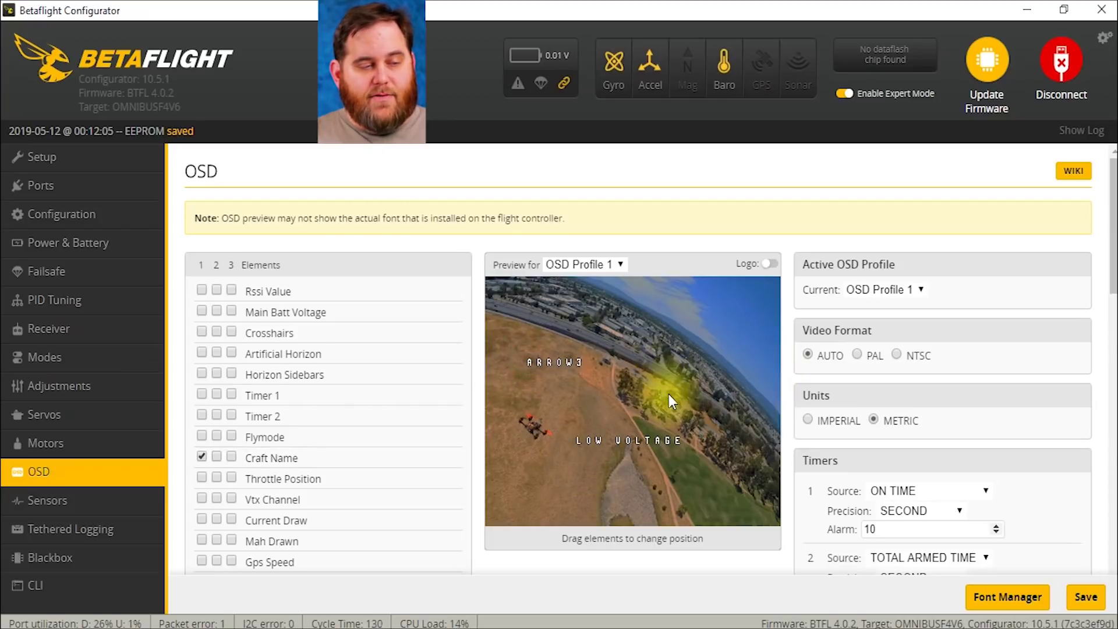
left_click_drag(581, 376, 707, 377)
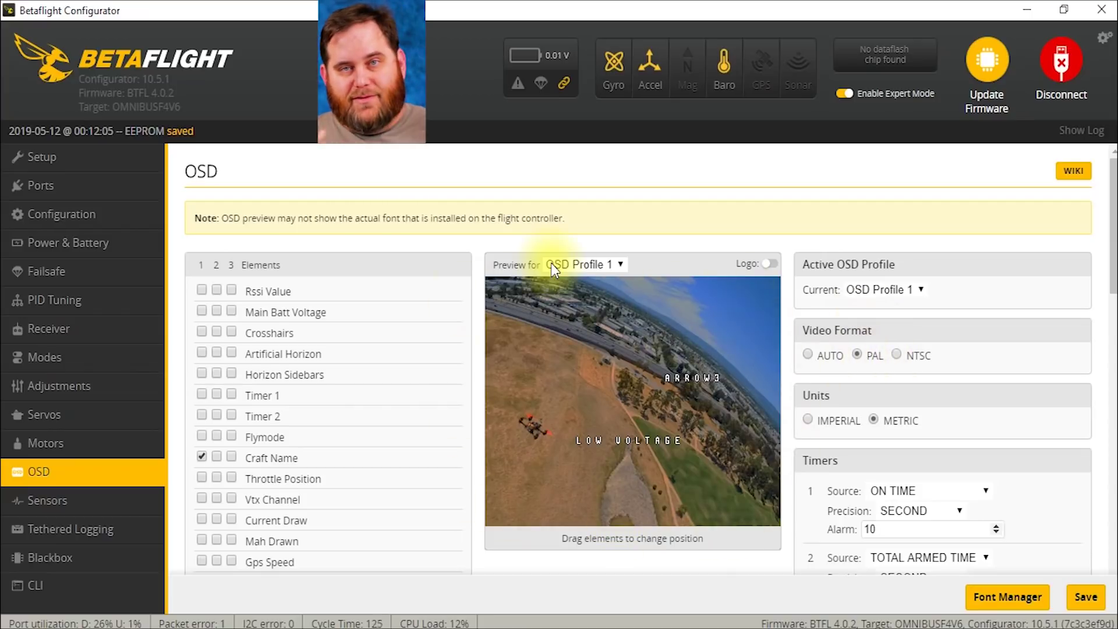
Step: Preview the NTSC video format, return to AUTO and move Craft Name to the preview's bottom edge below LOW VOLTAGE
left_click(897, 354)
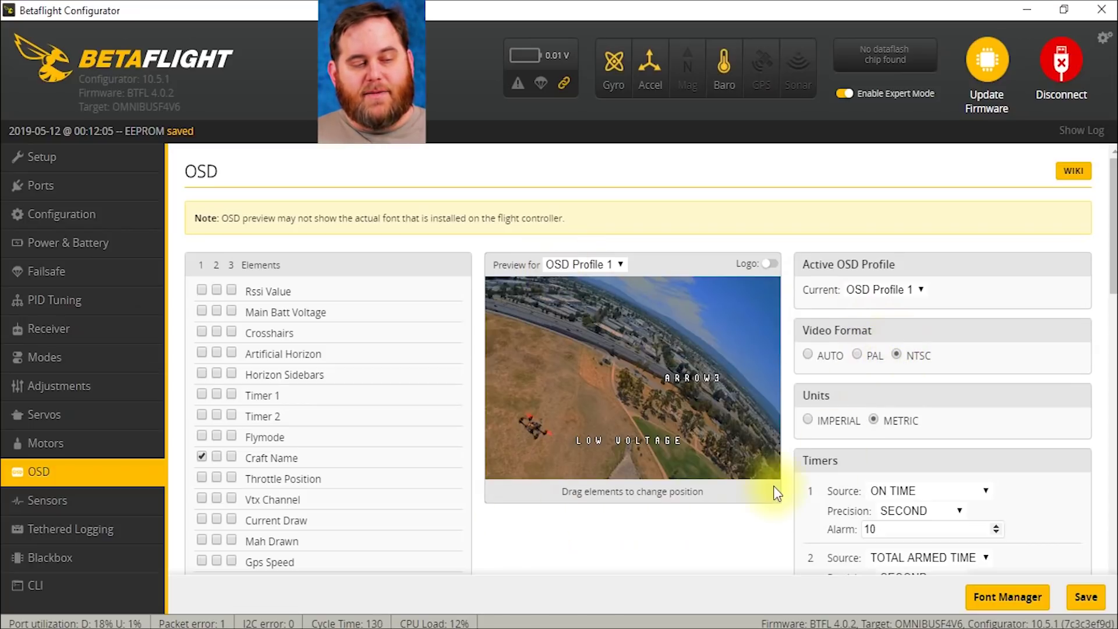
left_click(811, 355)
left_click_drag(699, 378, 622, 522)
left_click_drag(620, 512, 620, 516)
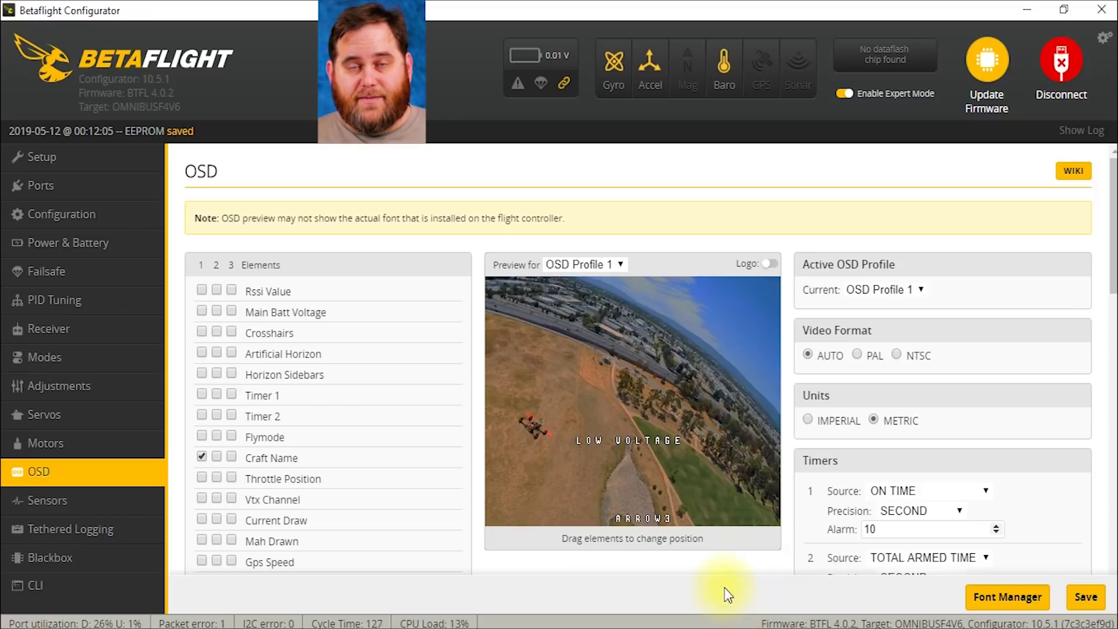
Step: Compare the OSD layout between the AUTO and NTSC video formats and leave the format set to NTSC
left_click(897, 355)
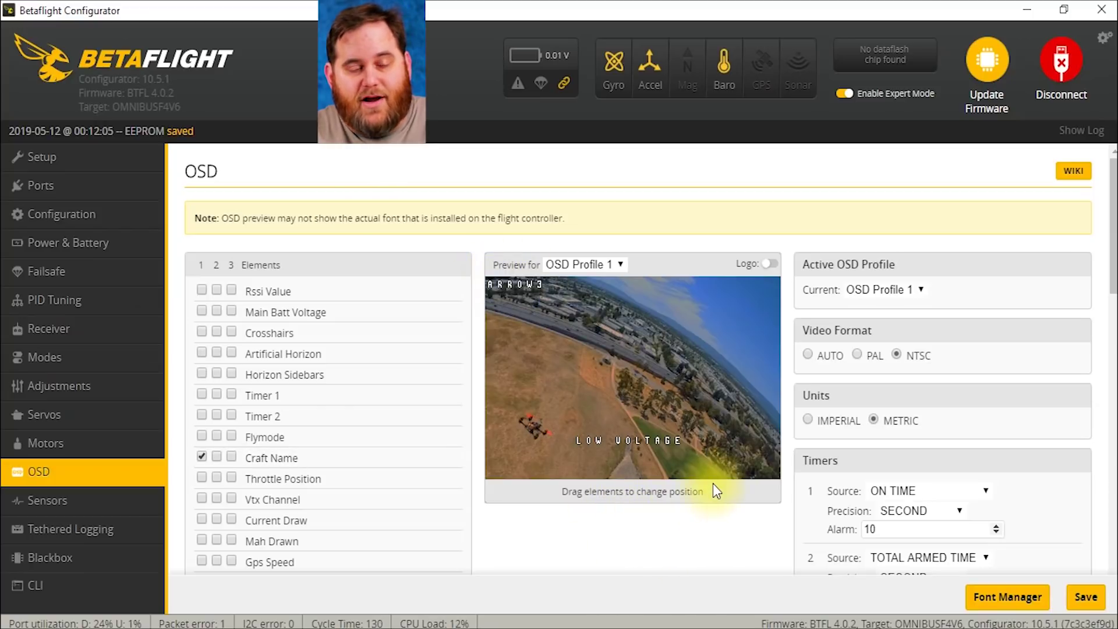
left_click(809, 354)
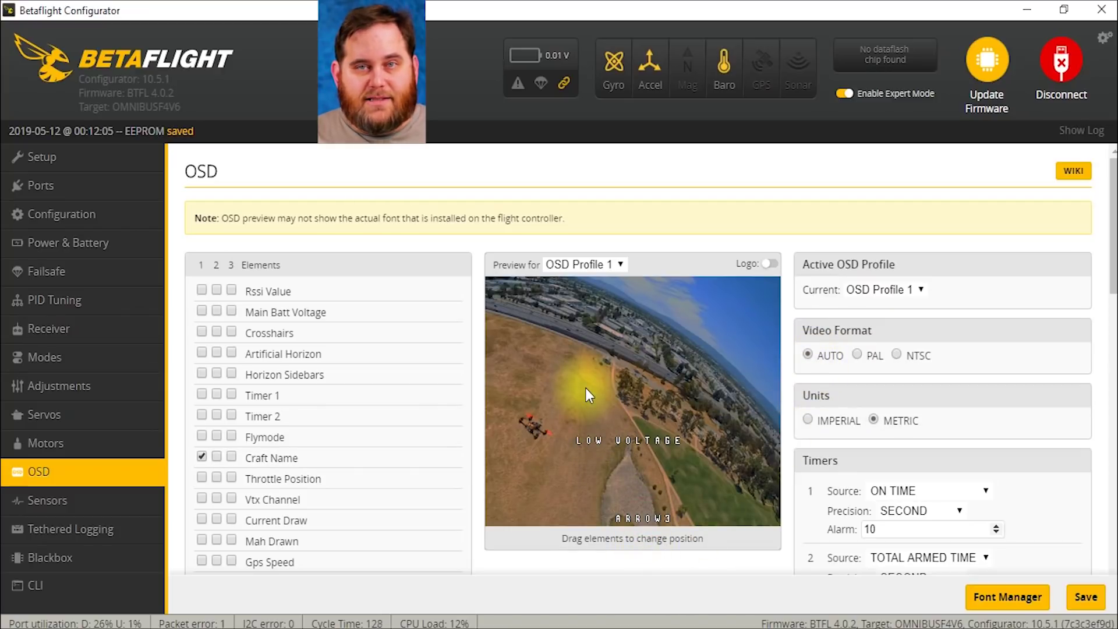
left_click(898, 356)
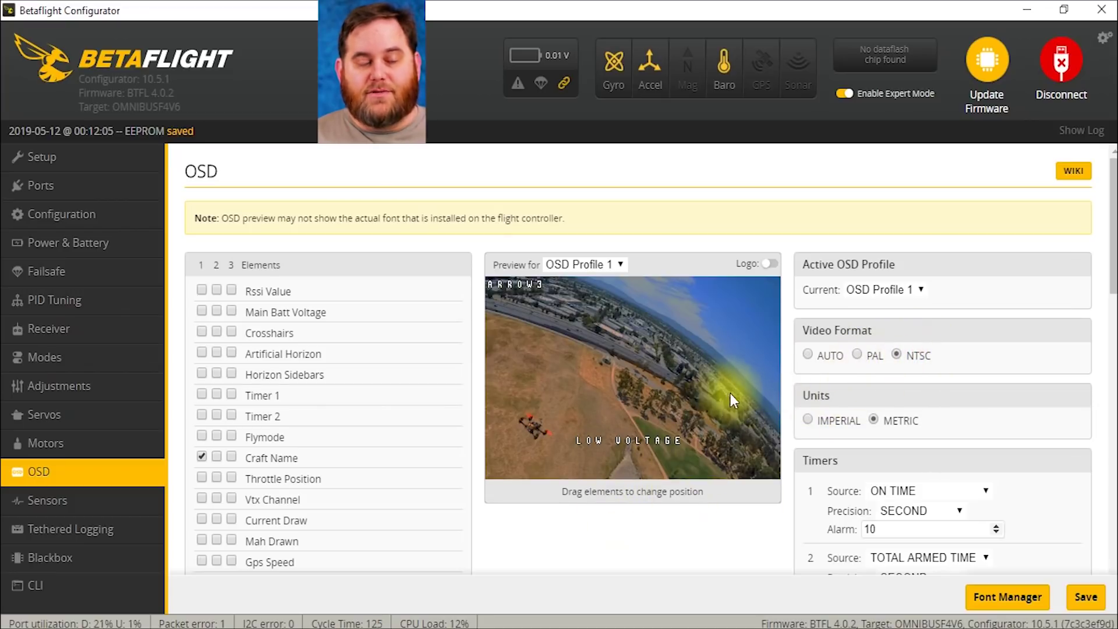
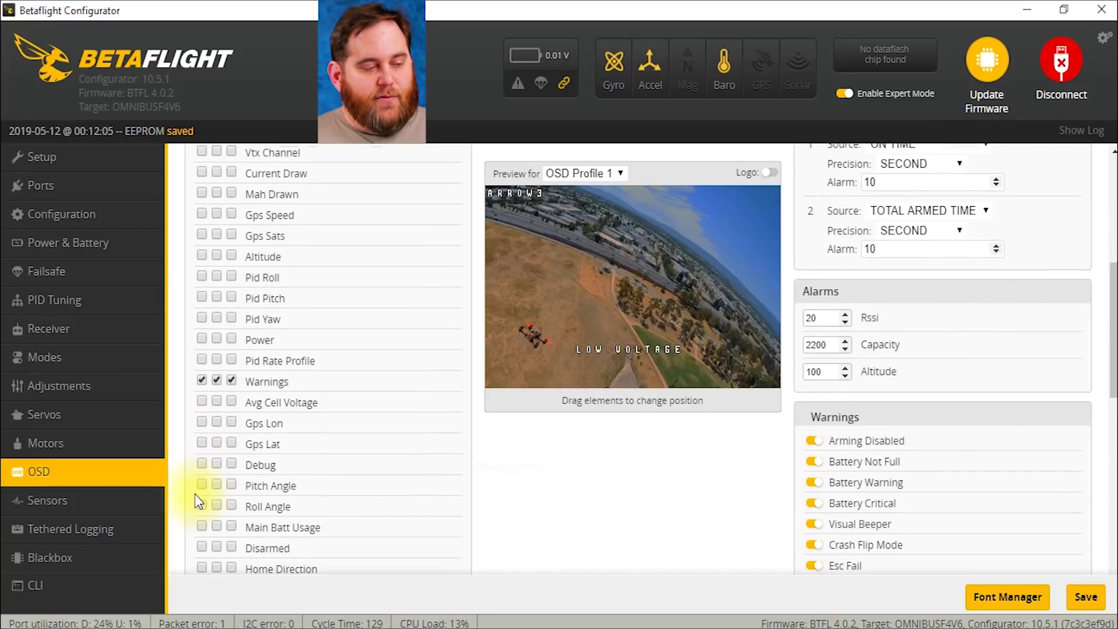
Step: Review the remaining OSD elements, the alarms, the warnings and the post flight statistics options
scroll(254, 427, "down", 2)
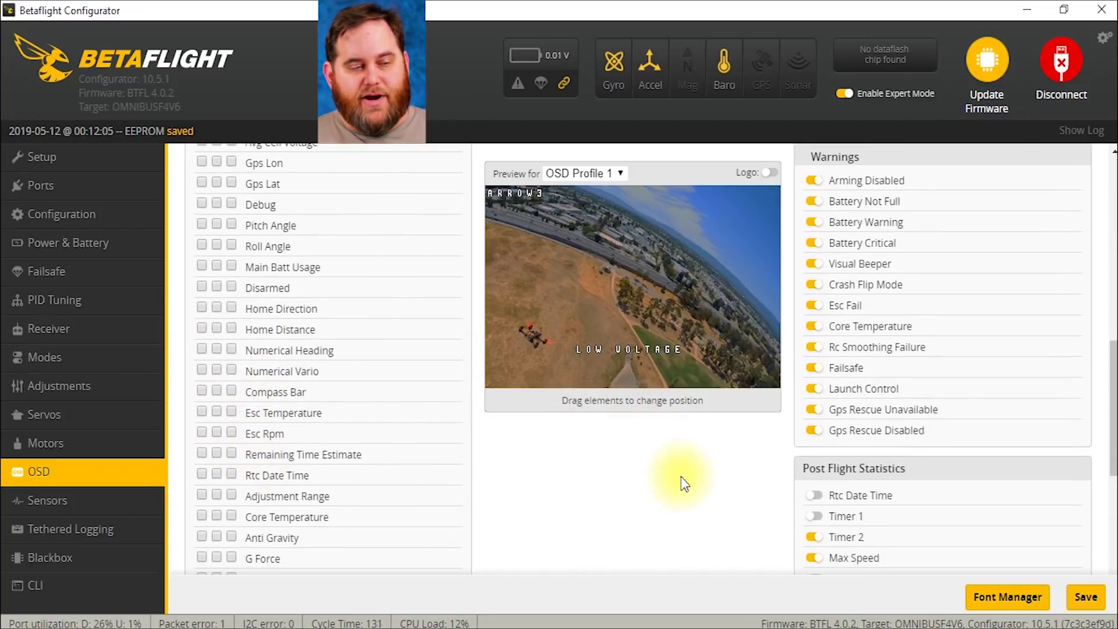
scroll(687, 483, "up", 3)
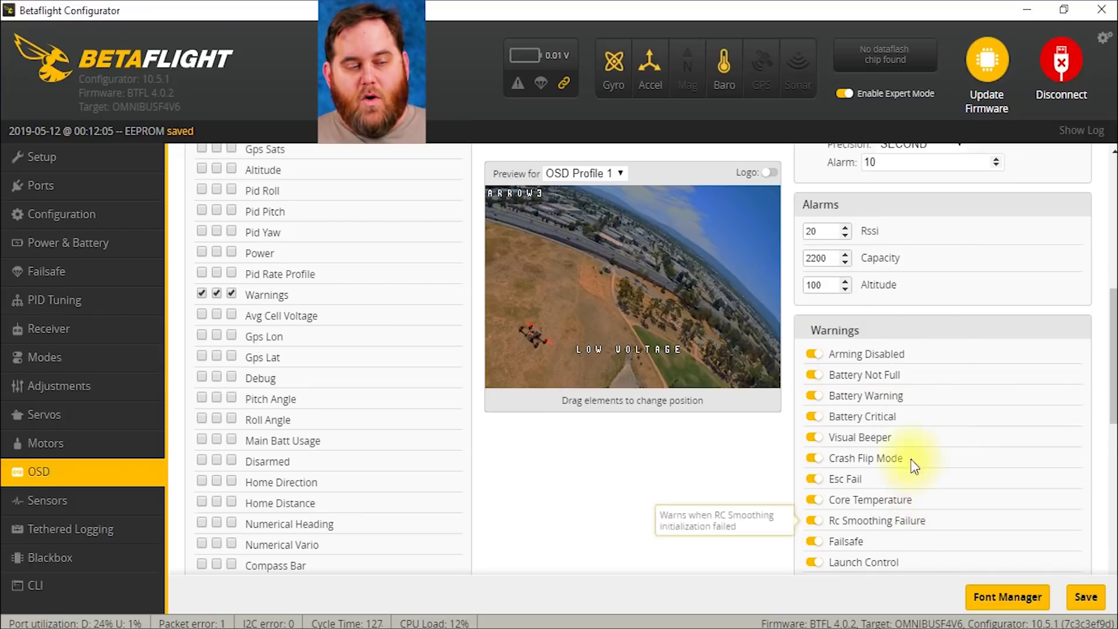
scroll(897, 495, "down", 4)
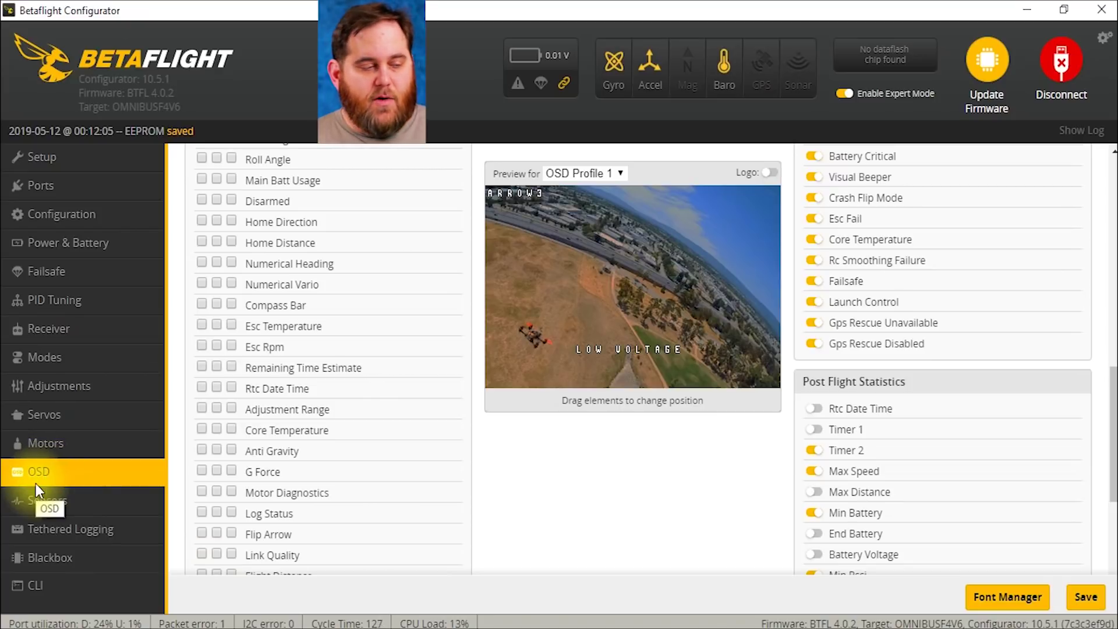
Step: Open the Sensors page, show the barometer graph alongside the gyroscope and hide it again
left_click(82, 499)
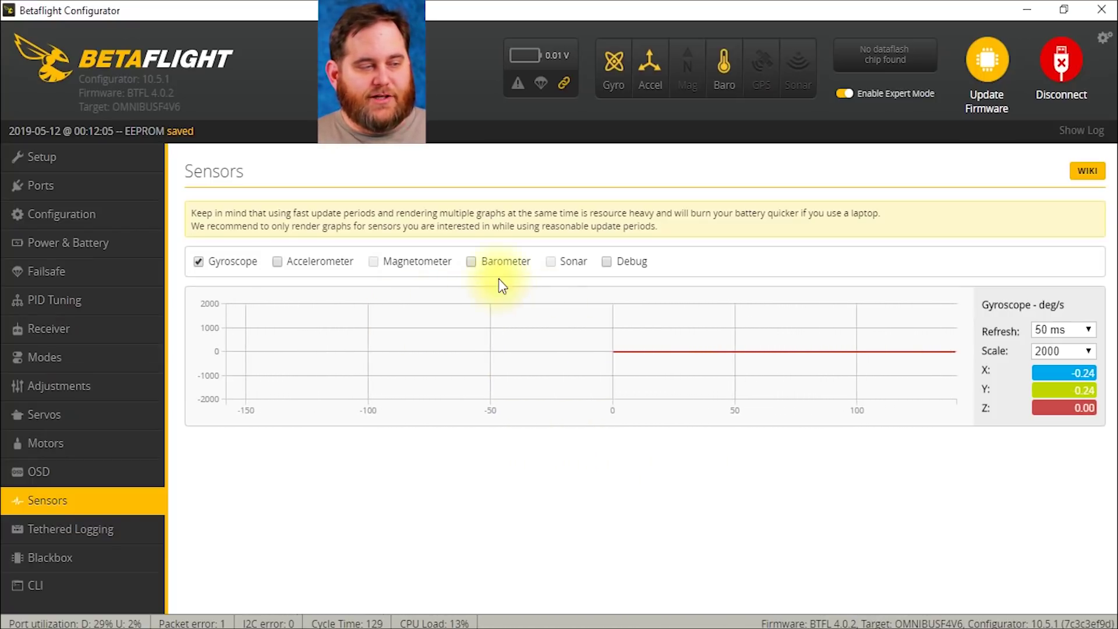
left_click(474, 270)
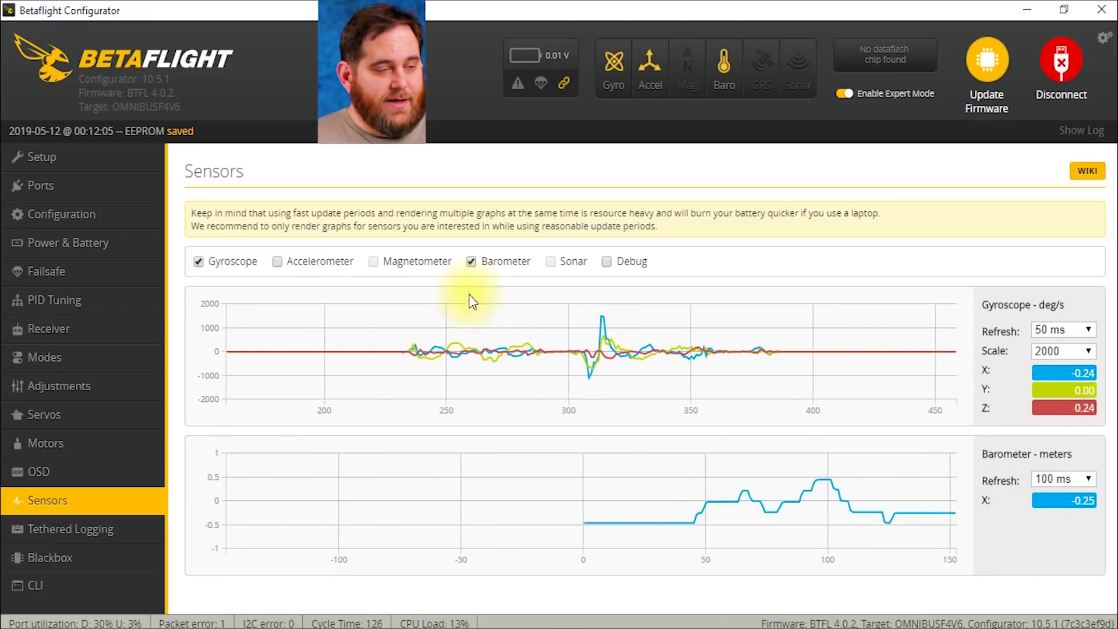
left_click(472, 261)
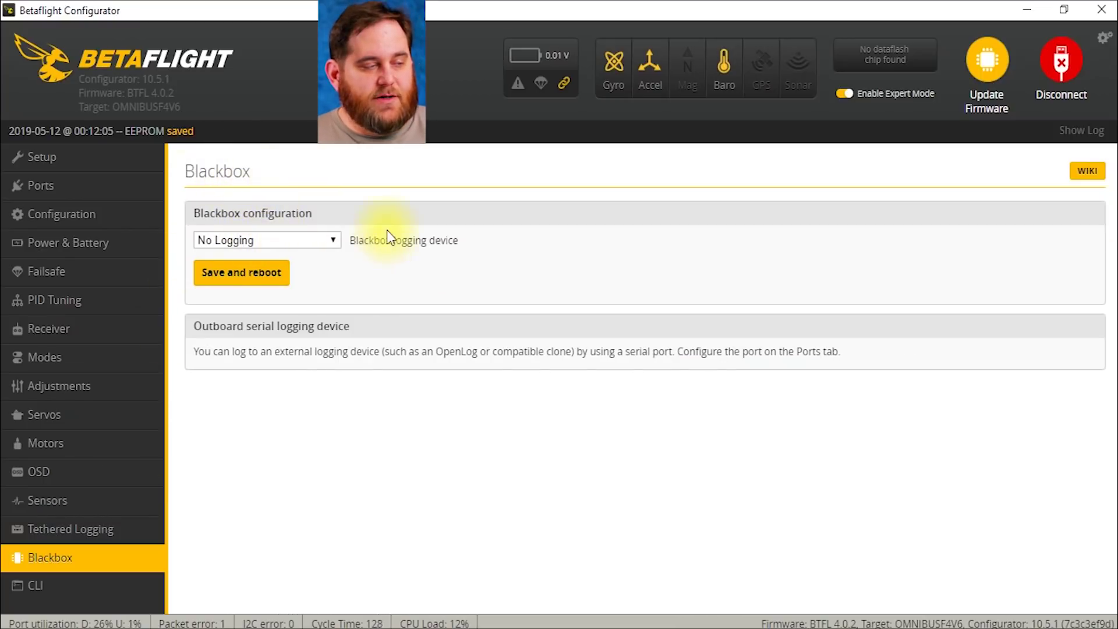
Step: Try Serial Port as the Blackbox logging device and set it back to No Logging
left_click(314, 241)
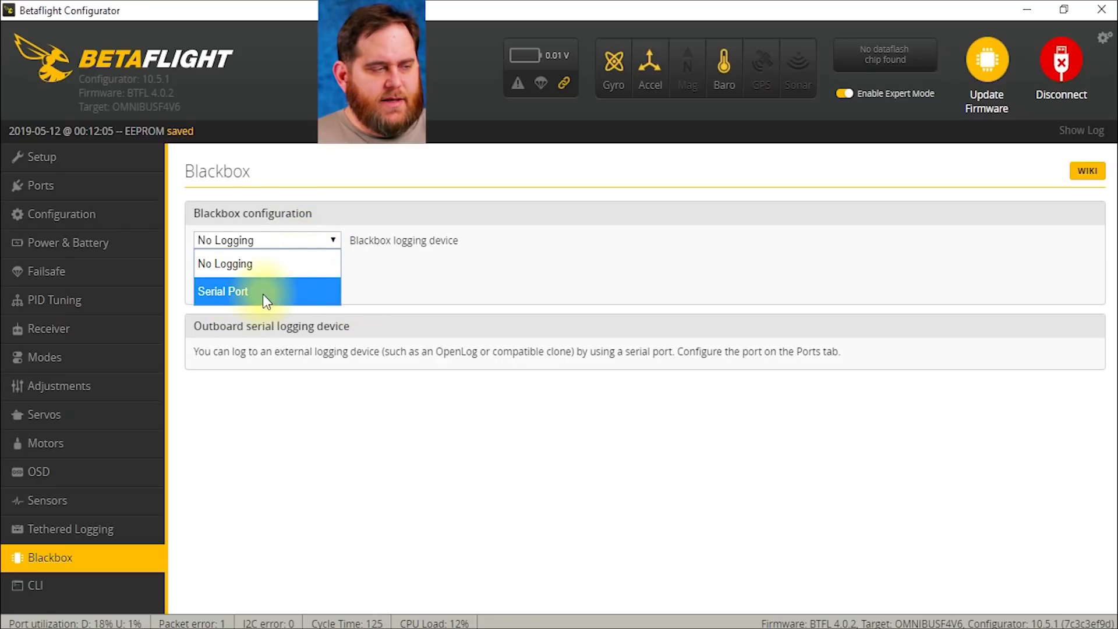
left_click(263, 294)
left_click(331, 239)
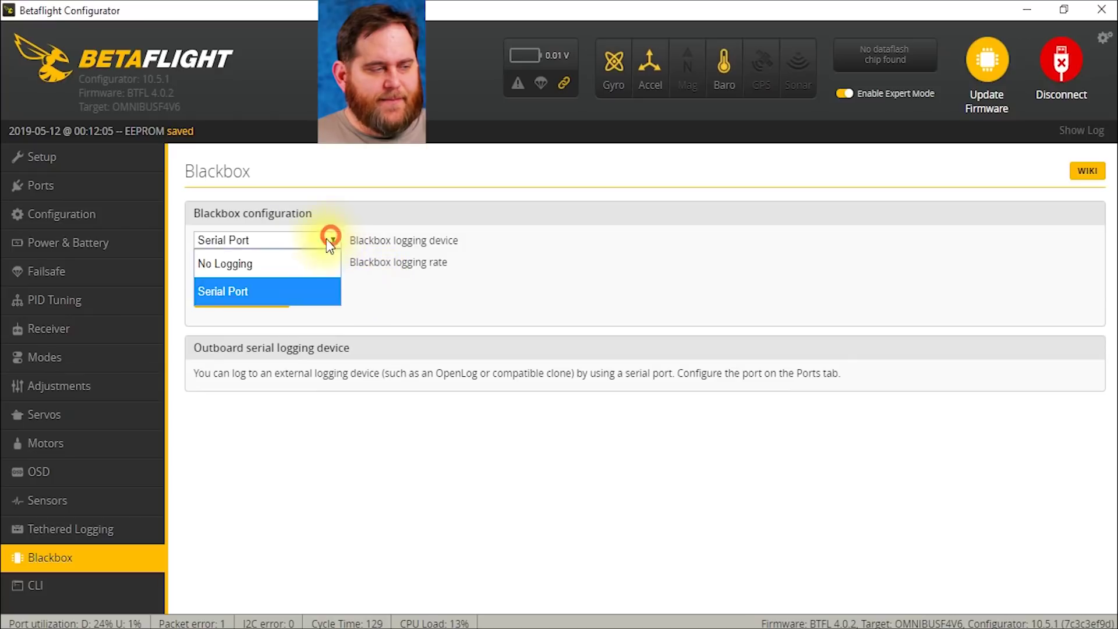
left_click(290, 259)
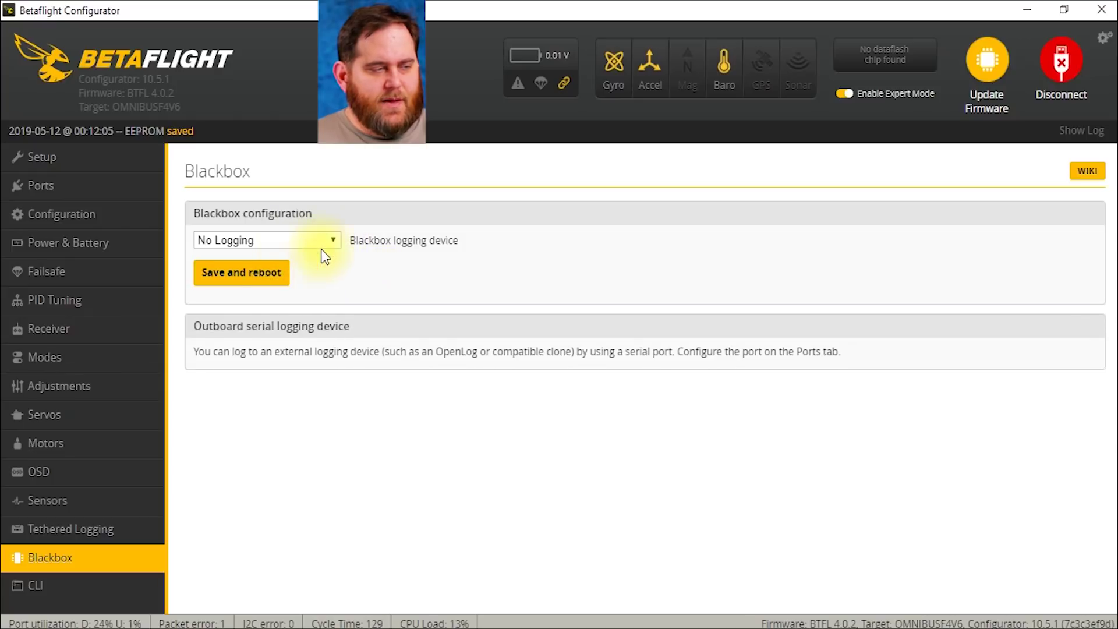
left_click(537, 271)
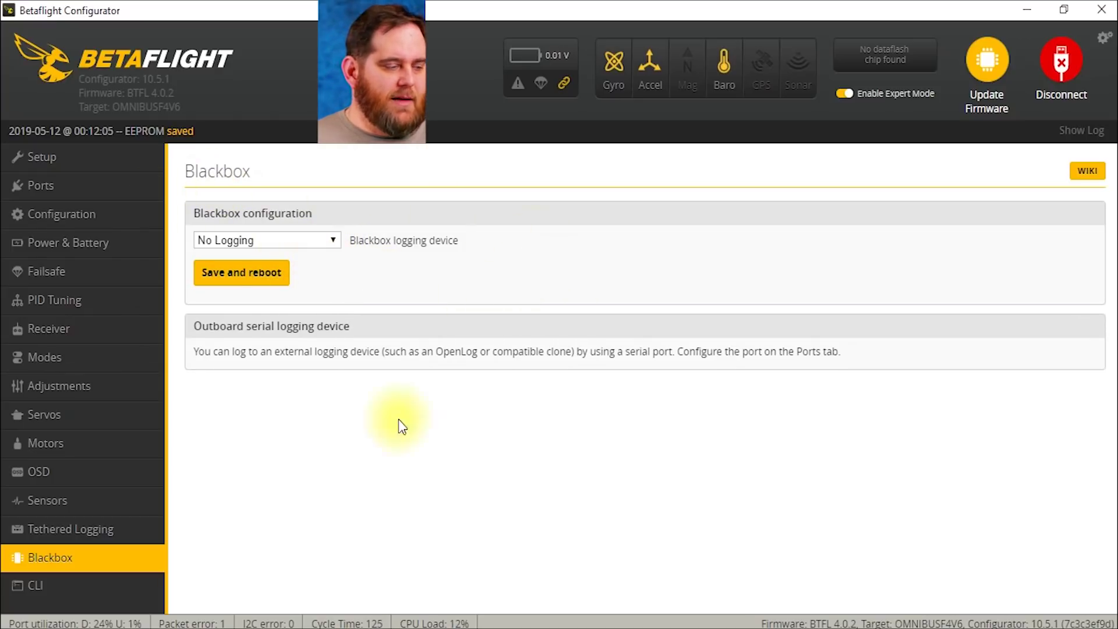
Step: Open the command line interface and switch to the Arrow3 folder in File Explorer
left_click(41, 583)
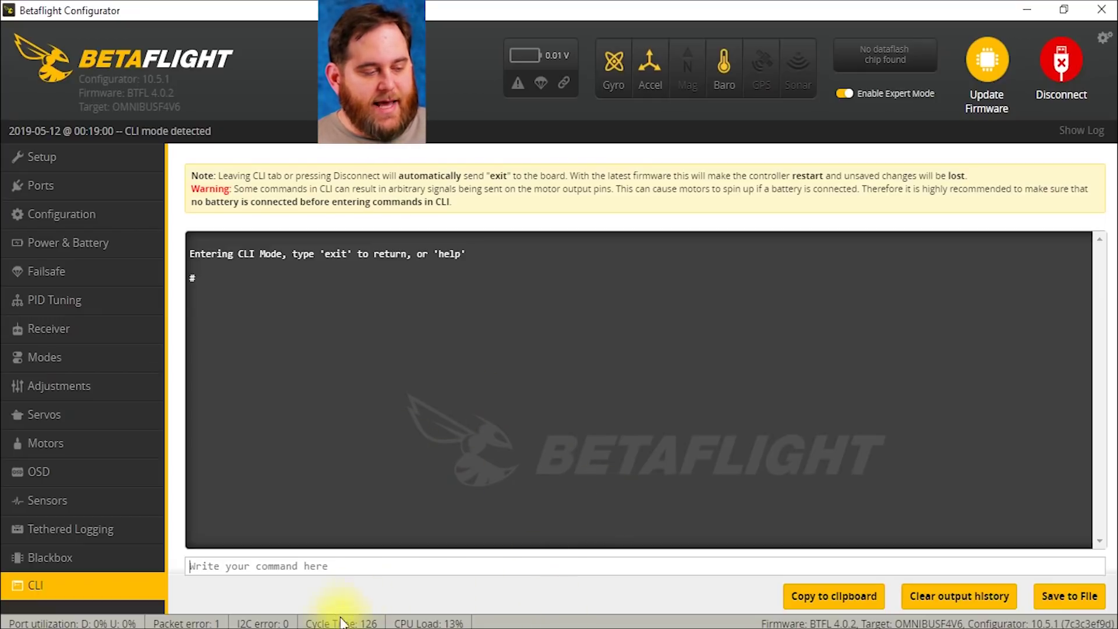
left_click(249, 628)
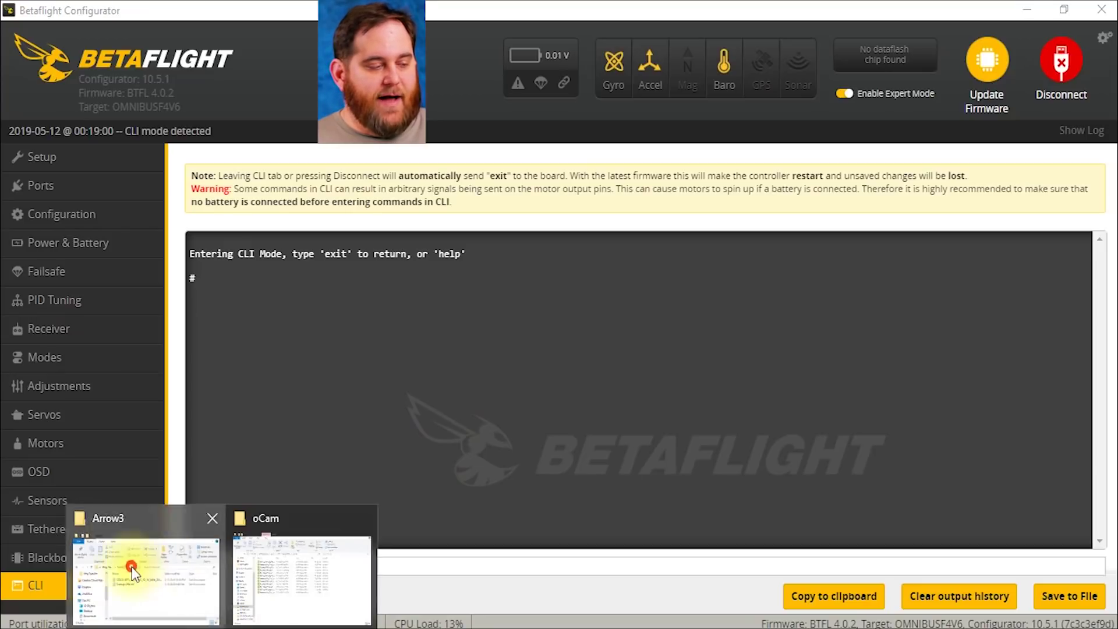
left_click(124, 567)
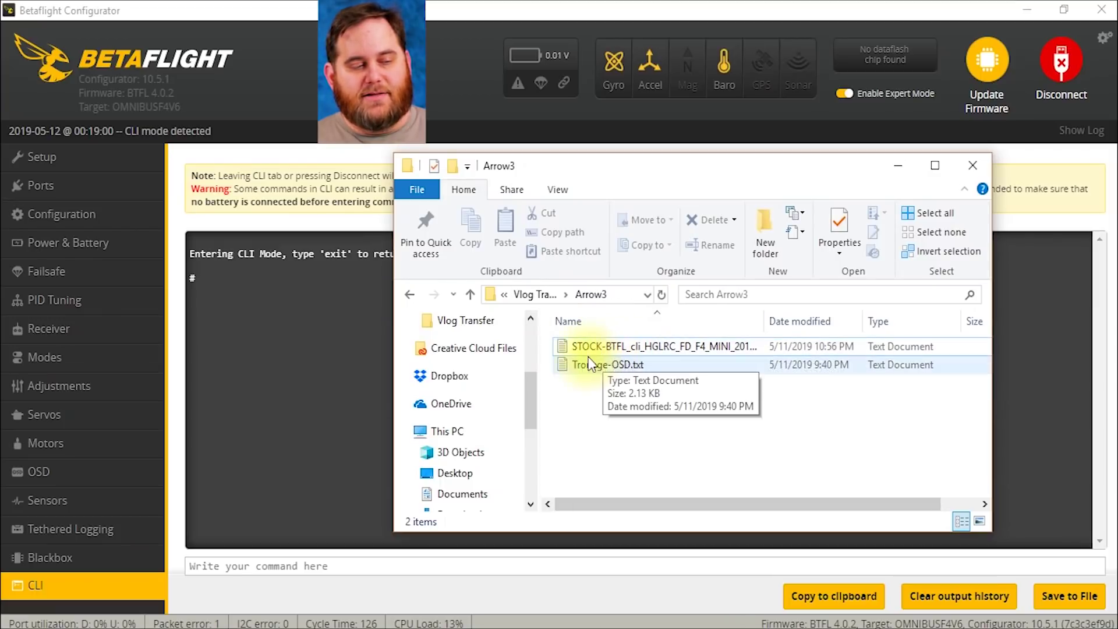
Step: Open Tronage-OSD.txt from the Arrow3 folder in Notepad and review its list of OSD set commands
left_click(570, 366)
left_click_drag(572, 370, 1001, 410)
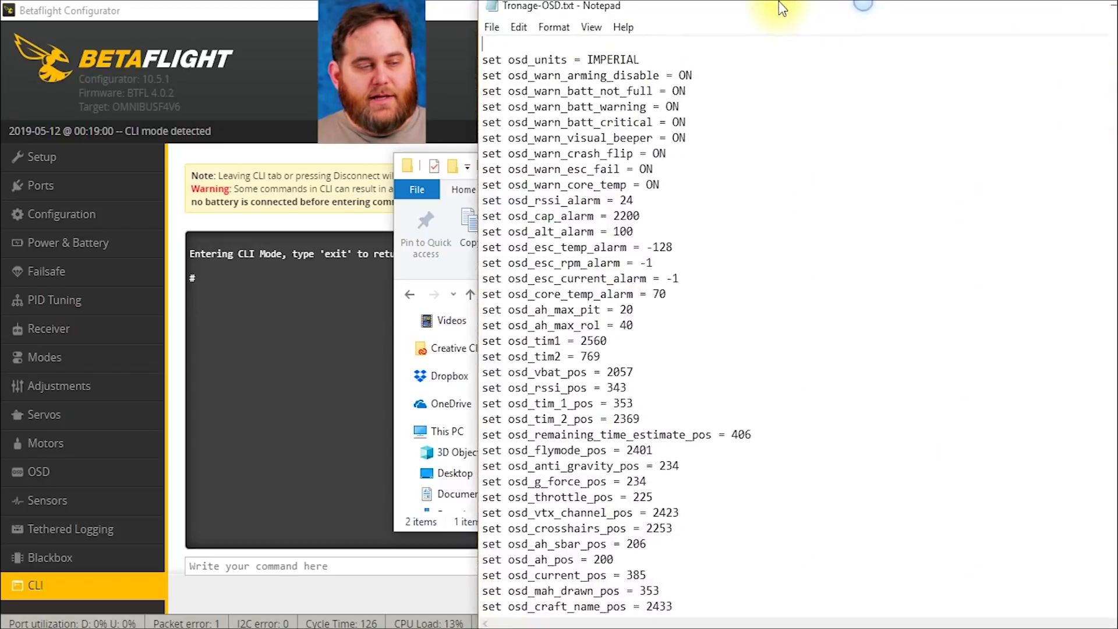
left_click_drag(731, 12, 514, 122)
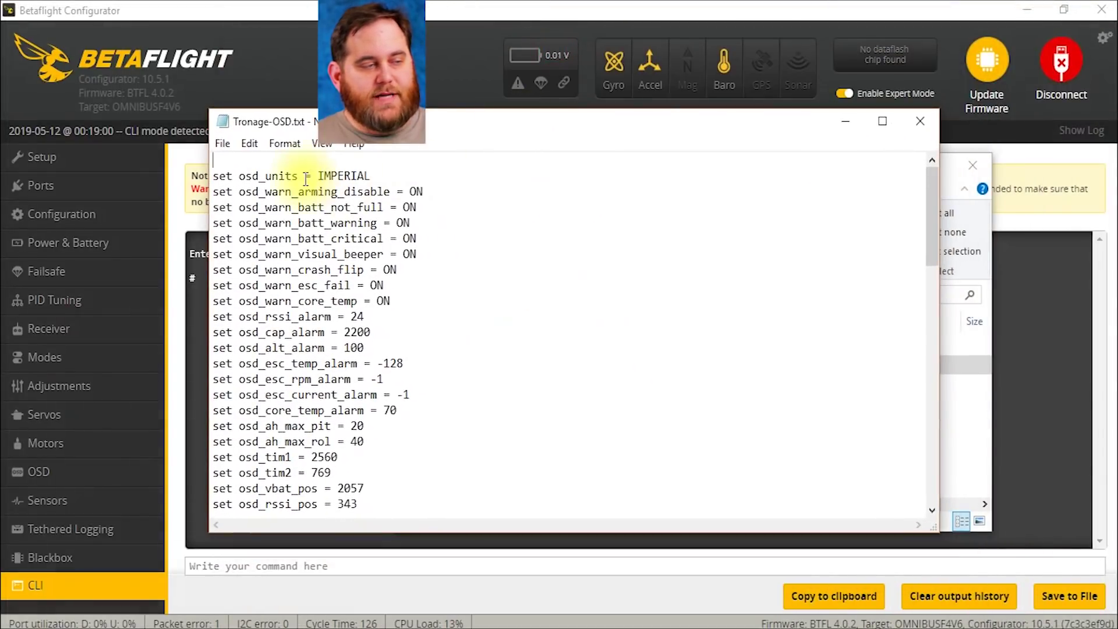
left_click_drag(239, 176, 265, 176)
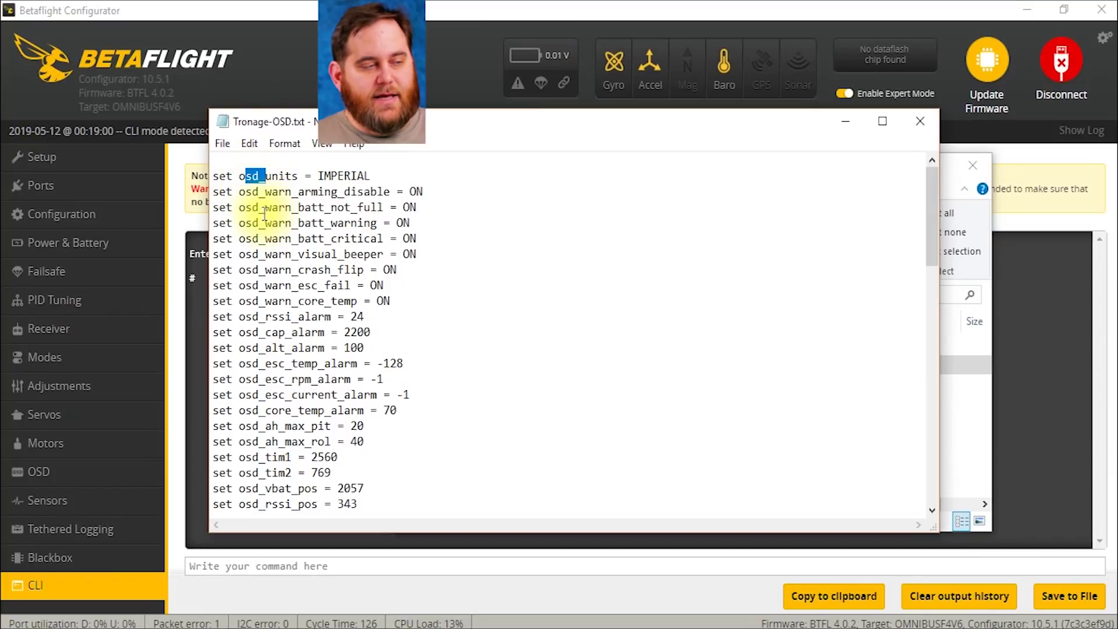
scroll(254, 204, "down", 12)
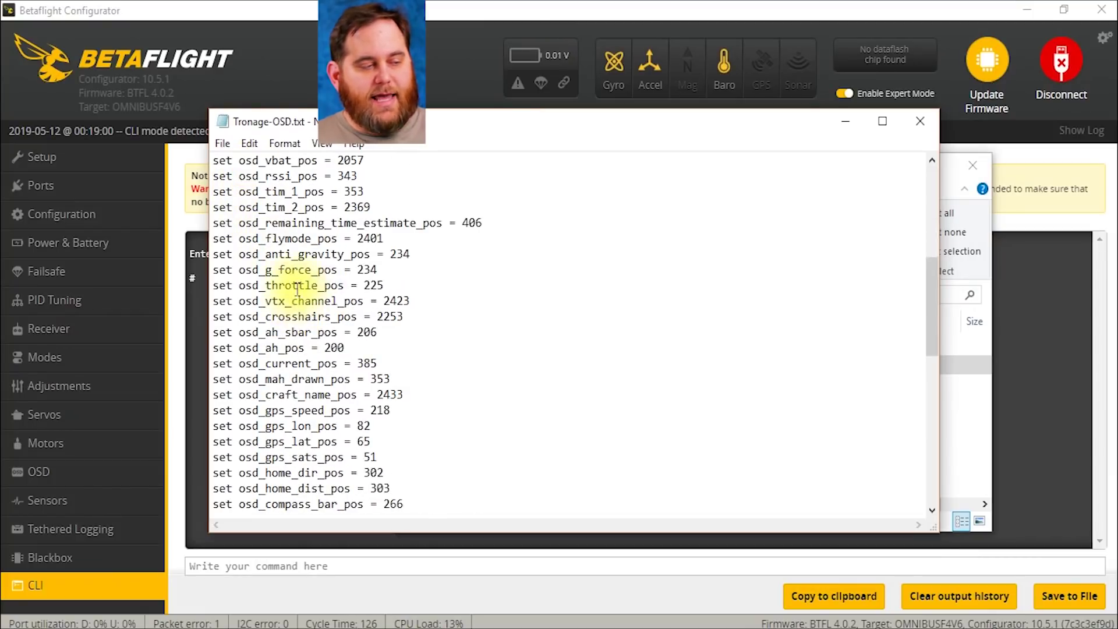
scroll(290, 287, "down", 6)
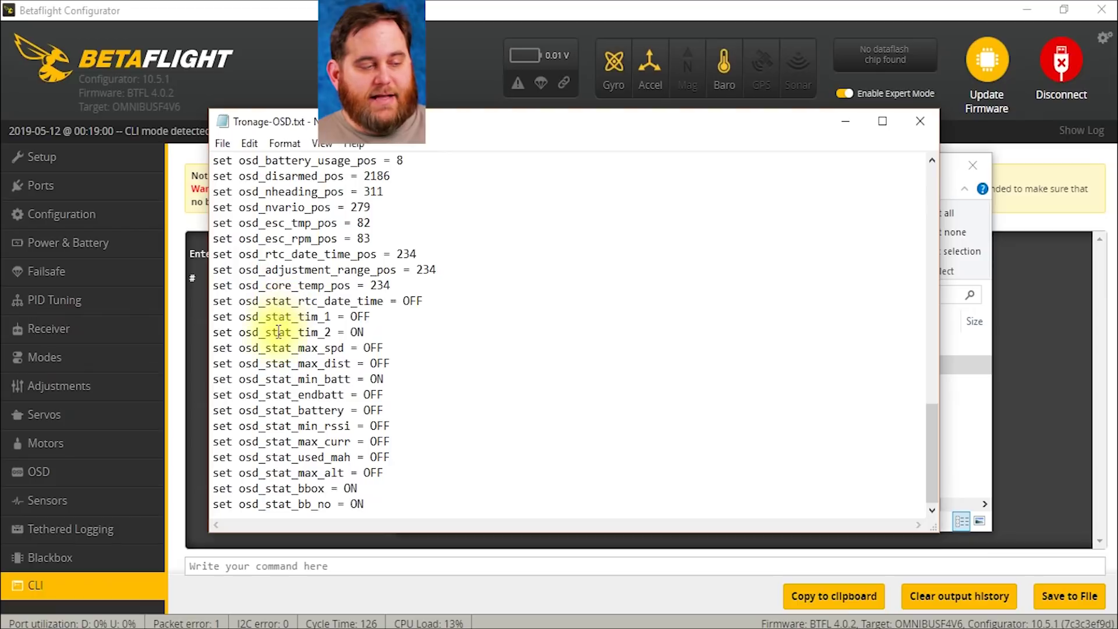
scroll(379, 357, "up", 18)
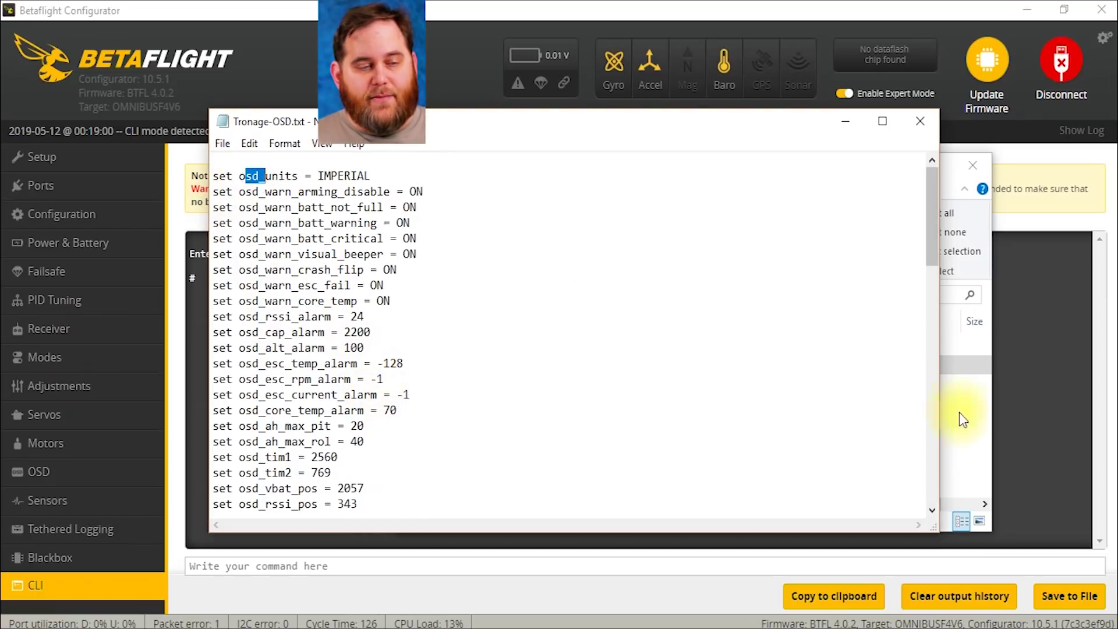
Step: Open the STOCK-BTFL CLI dump in Notepad, examine the OSD lines and the settings around them, and close the file
left_click(977, 414)
double_click(613, 346)
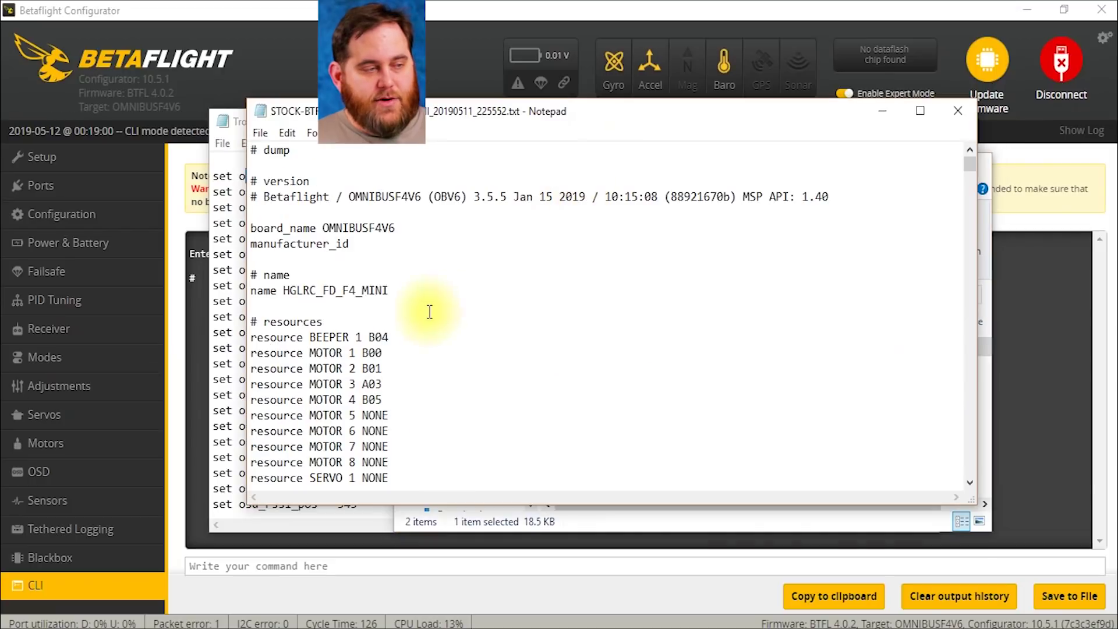
left_click_drag(967, 165, 987, 391)
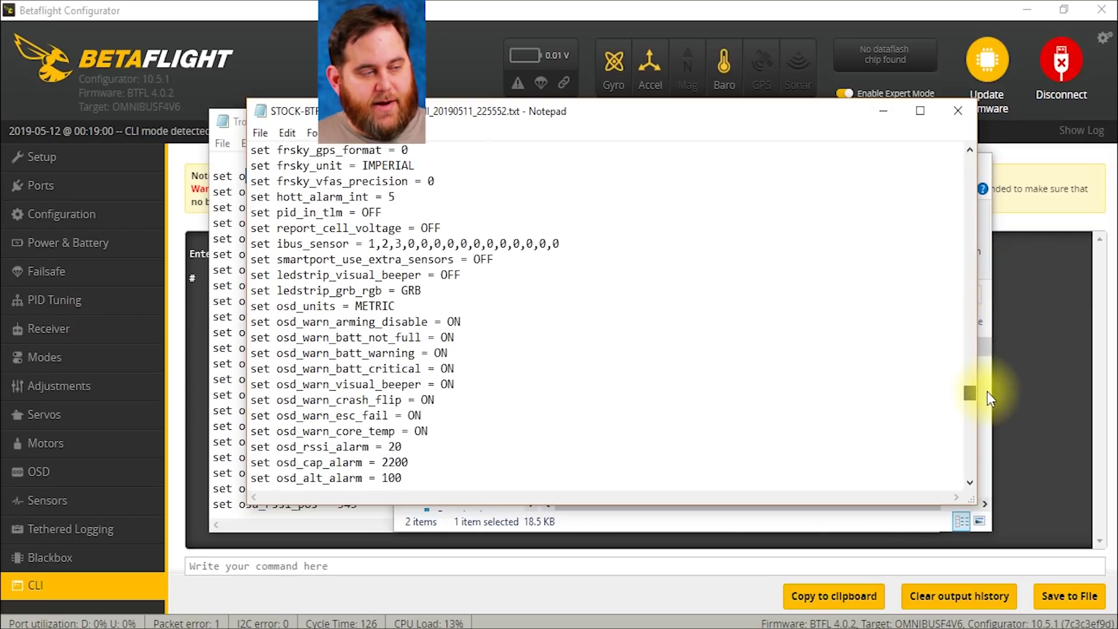
left_click(447, 291)
left_click_drag(447, 291, 265, 213)
left_click_drag(966, 400, 969, 429)
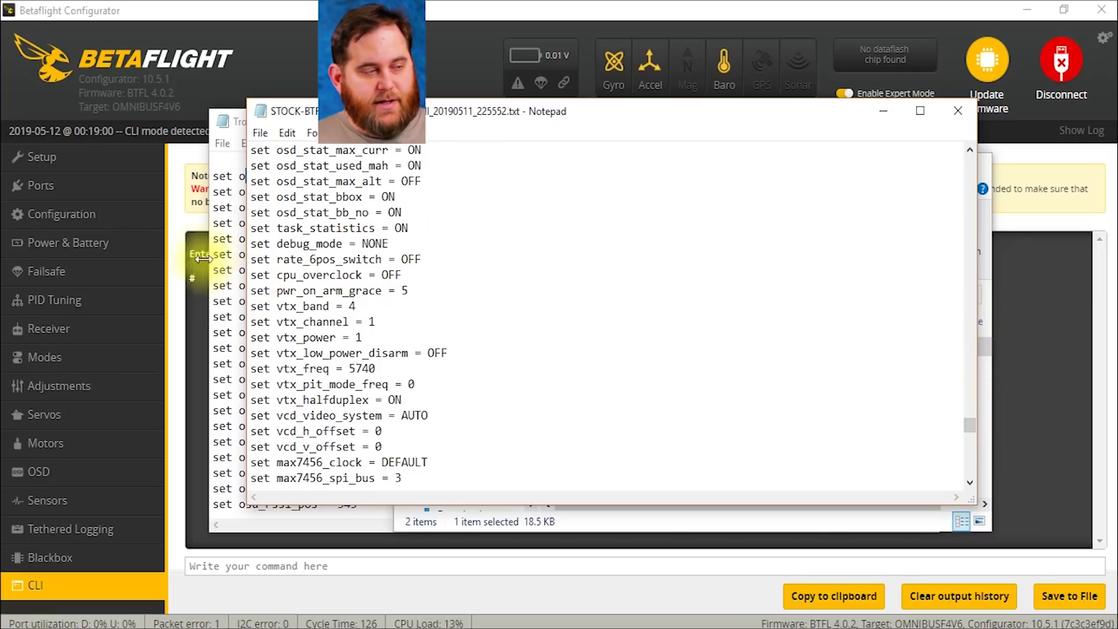
left_click_drag(257, 227, 355, 306)
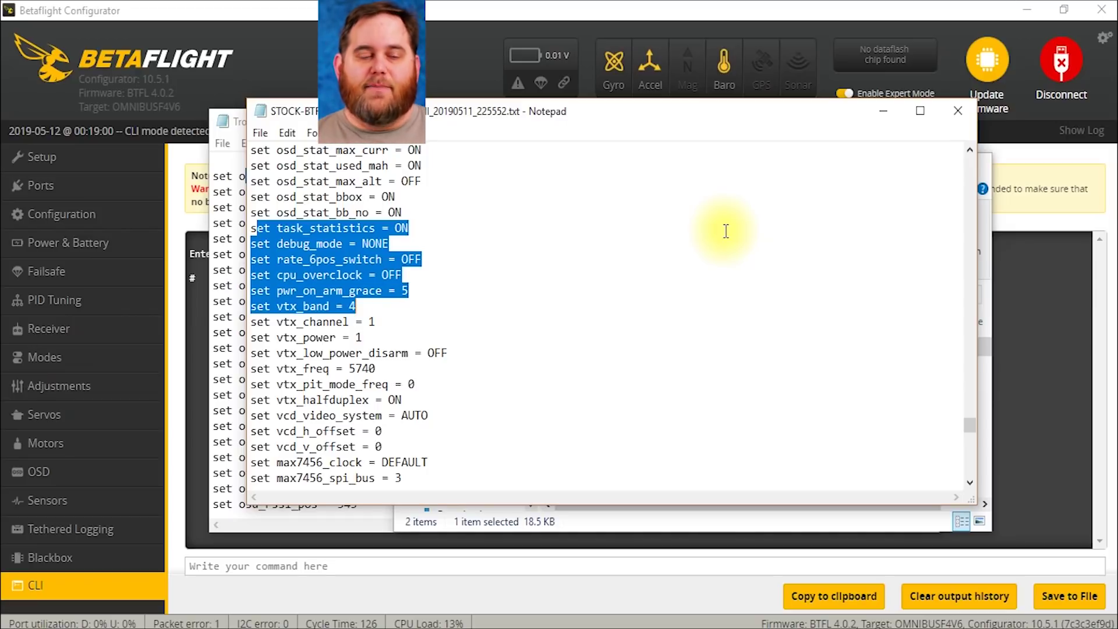
left_click(958, 112)
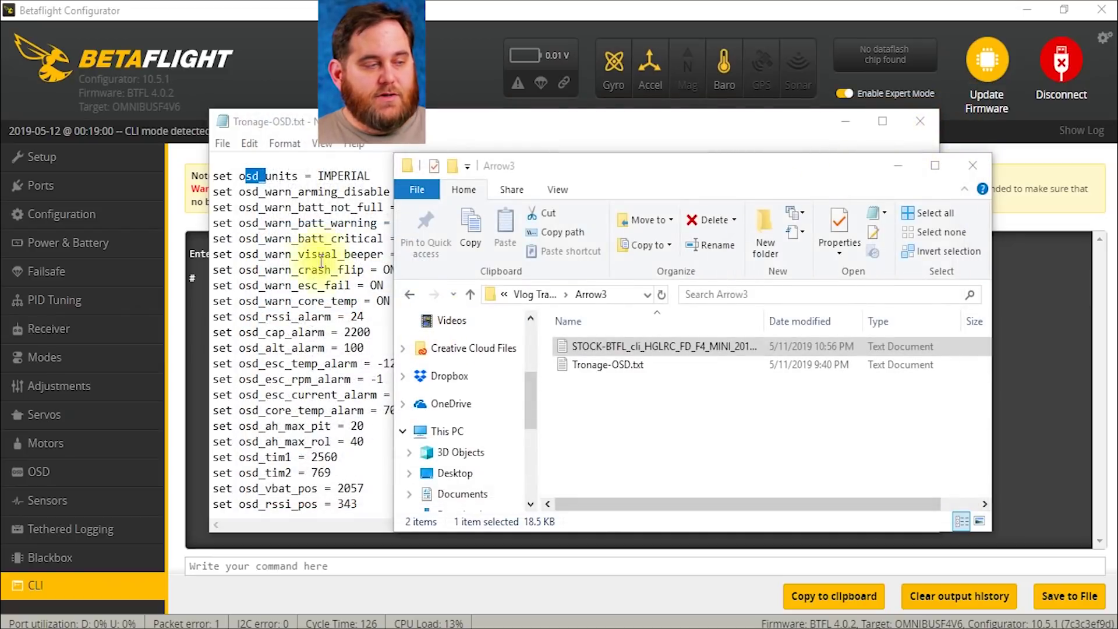
Step: Copy all the OSD set commands from Tronage-OSD.txt and run them in Betaflight's command line interface
key("alt+Tab")
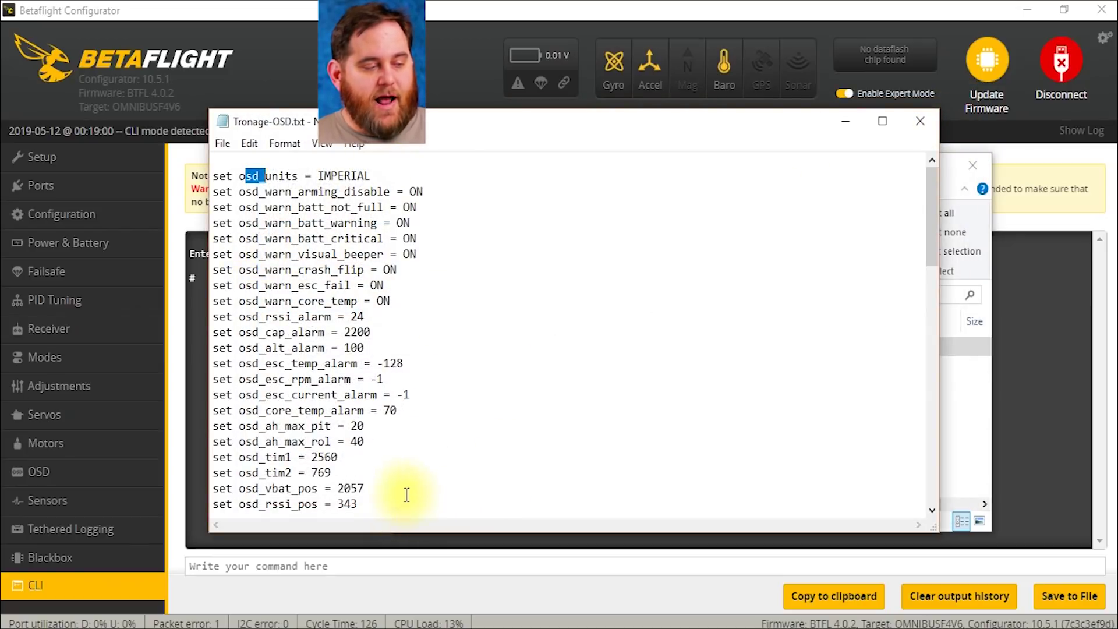
scroll(405, 489, "down", 15)
left_click_drag(373, 504, 140, 47)
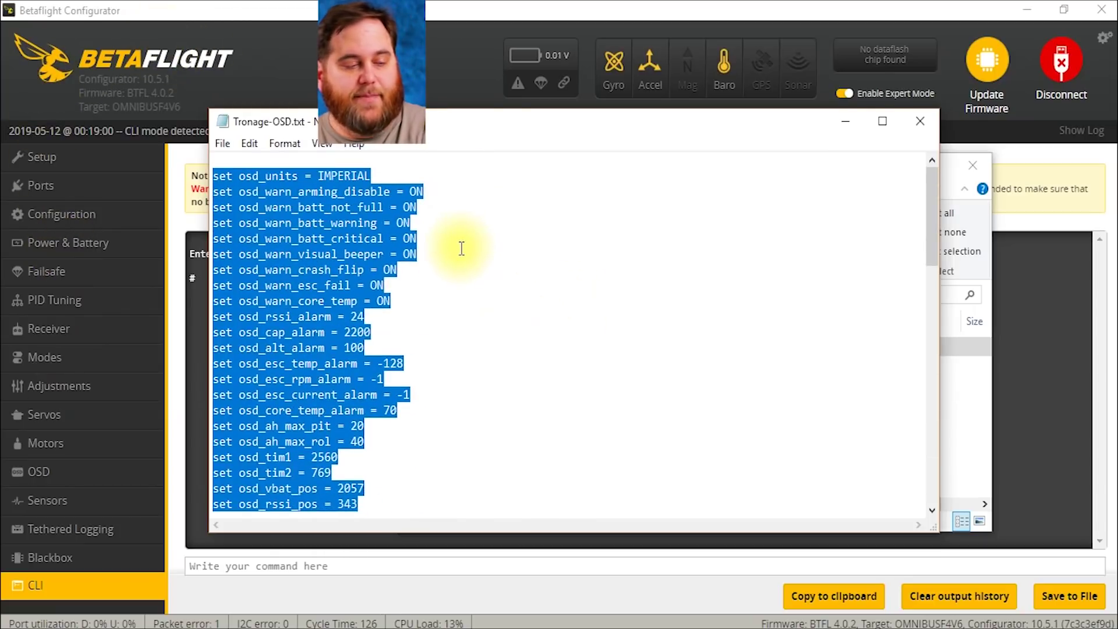
left_click(356, 568)
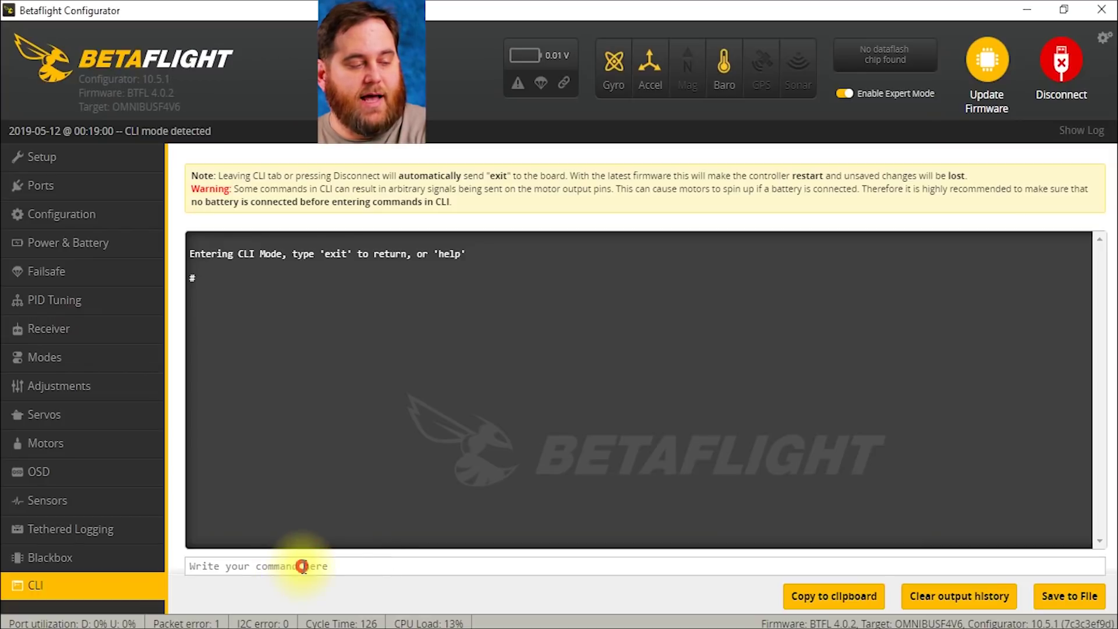
key("ctrl+v")
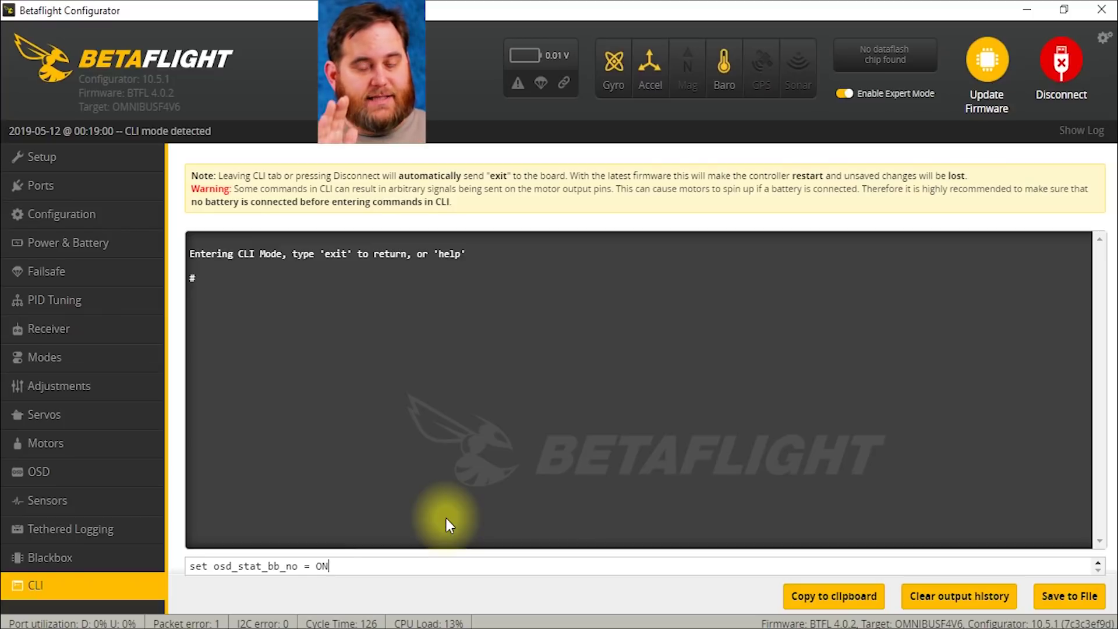
key("Return")
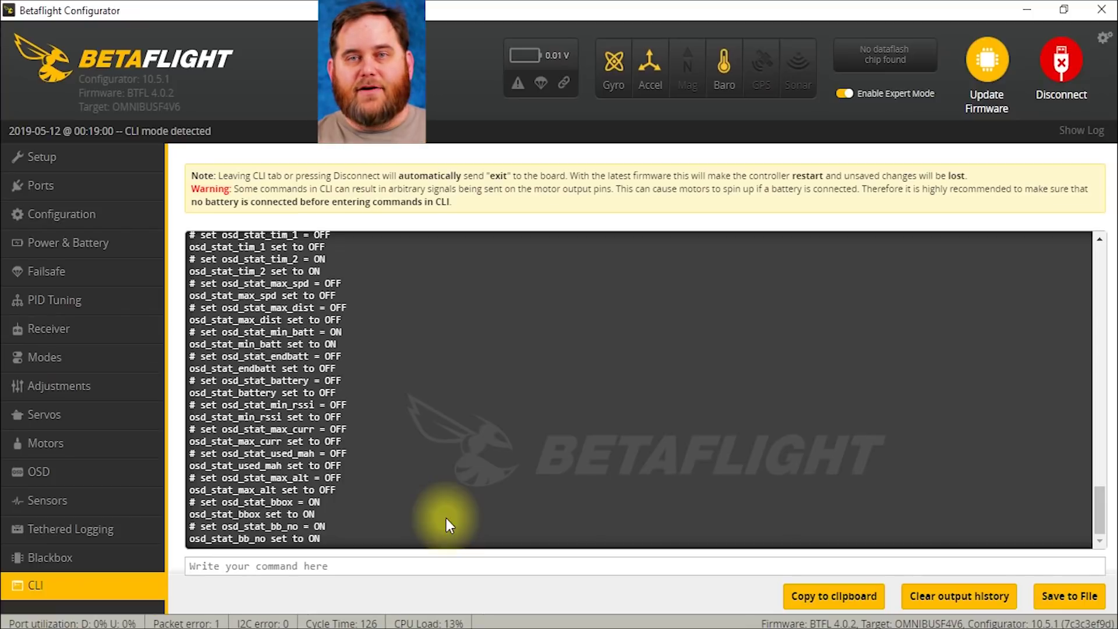
Step: Save the CLI changes and reconnect to the flight controller to check the imported layout on the OSD page
type("save")
key("Return")
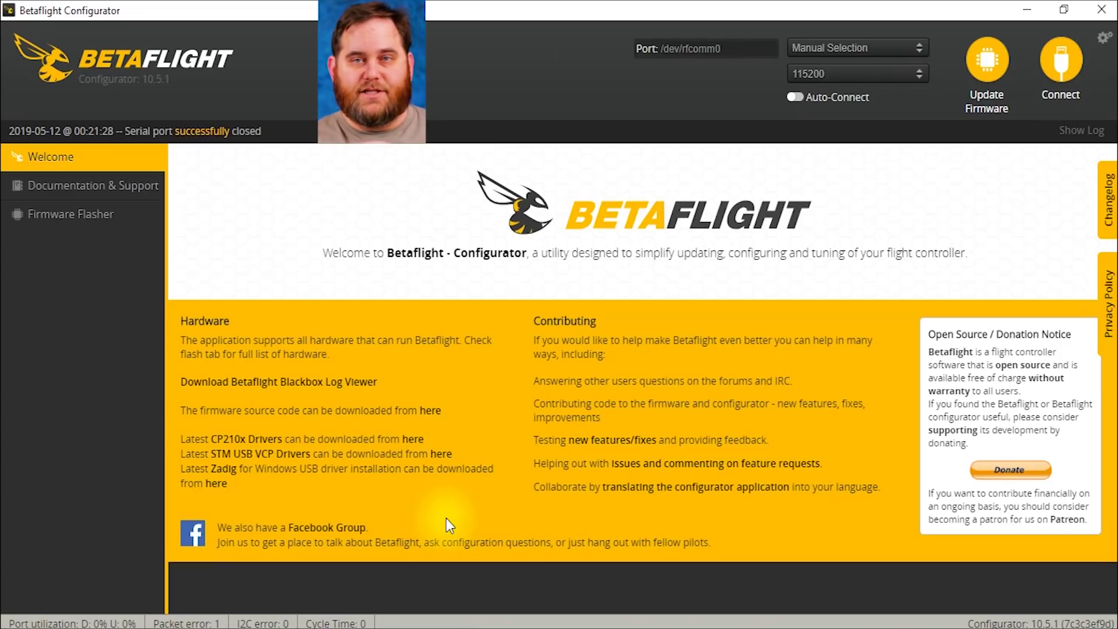
left_click(1061, 71)
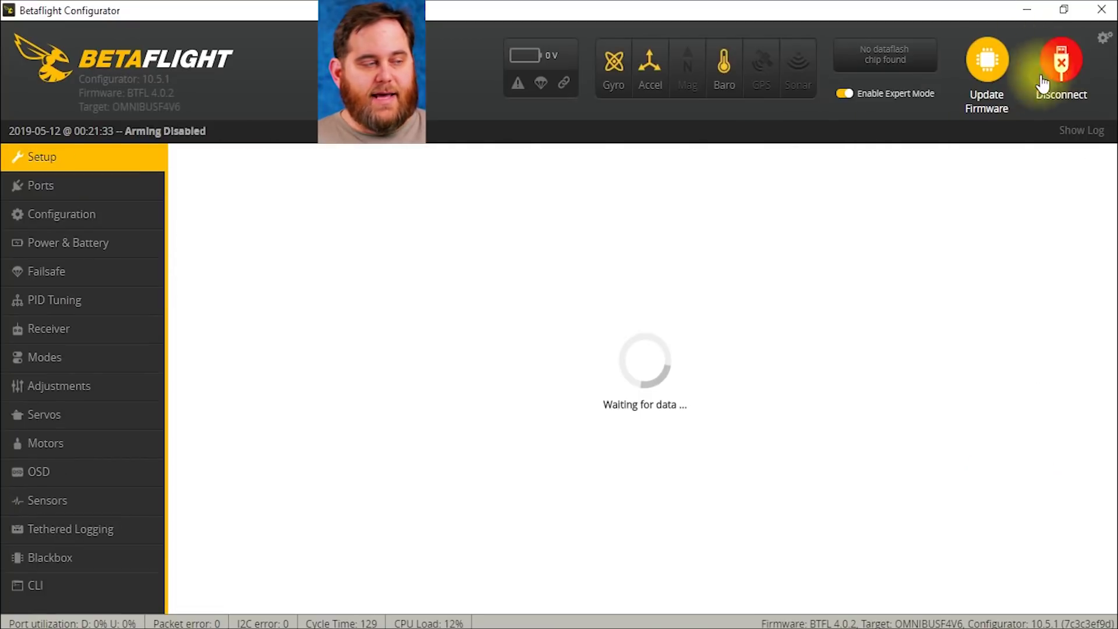
left_click(52, 473)
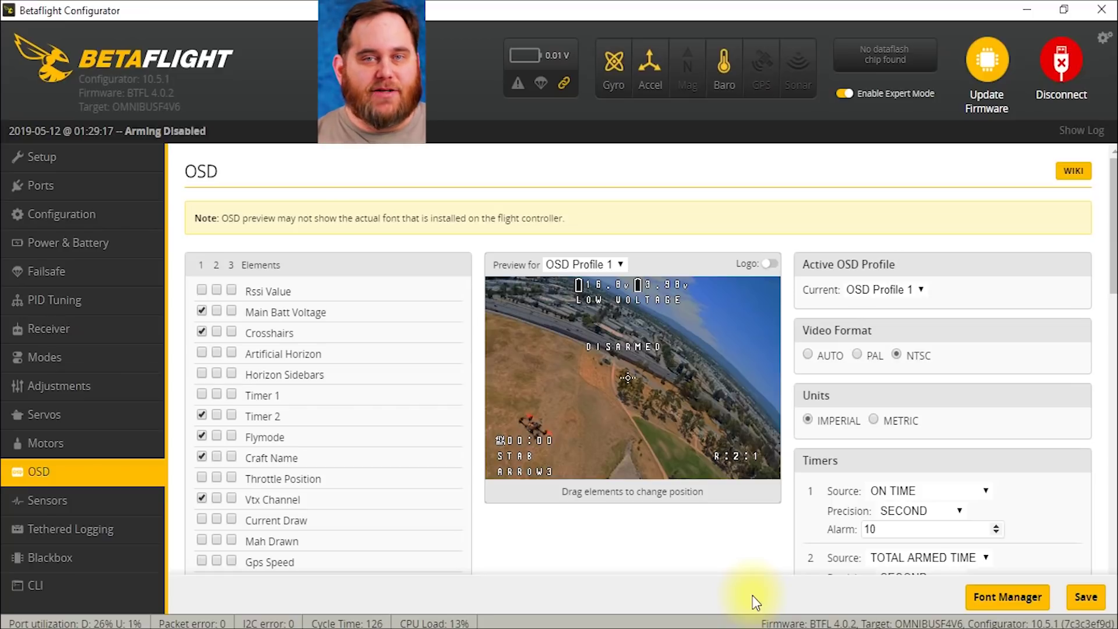
Step: Enable motor test mode on the Motors page, spin all four motors at 1040 with the master slider and return them to 1000
left_click(46, 444)
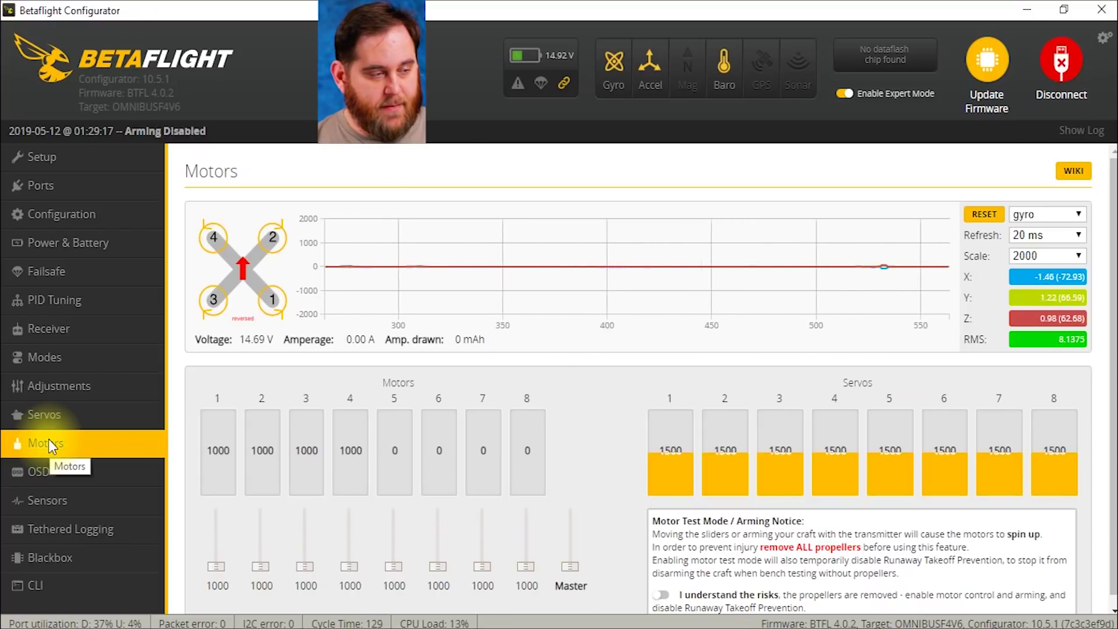
left_click(664, 596)
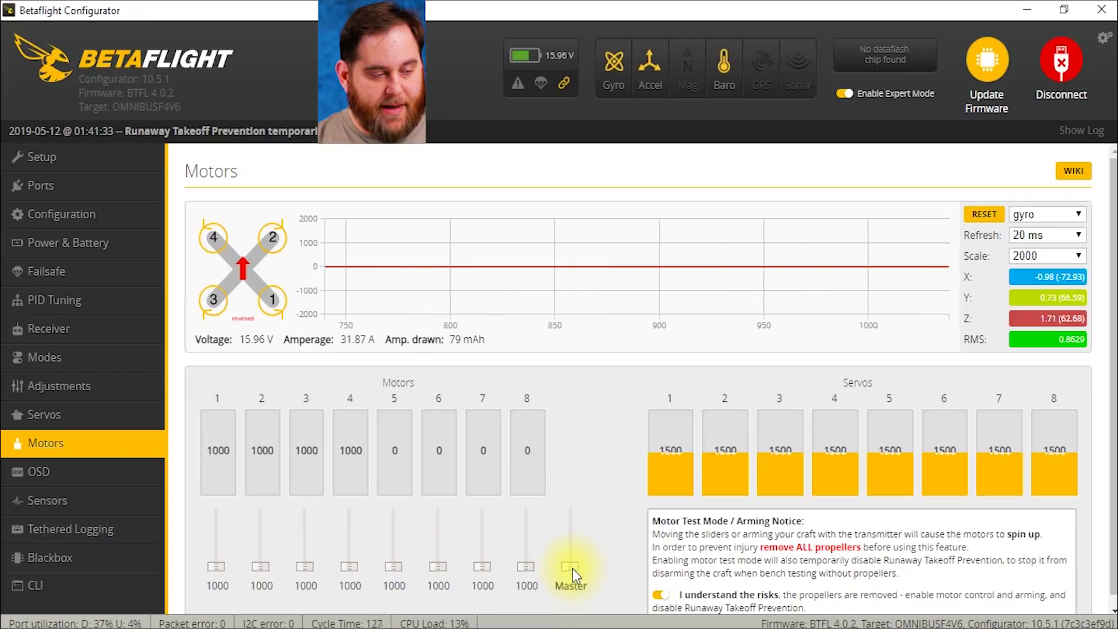
left_click_drag(572, 567, 572, 565)
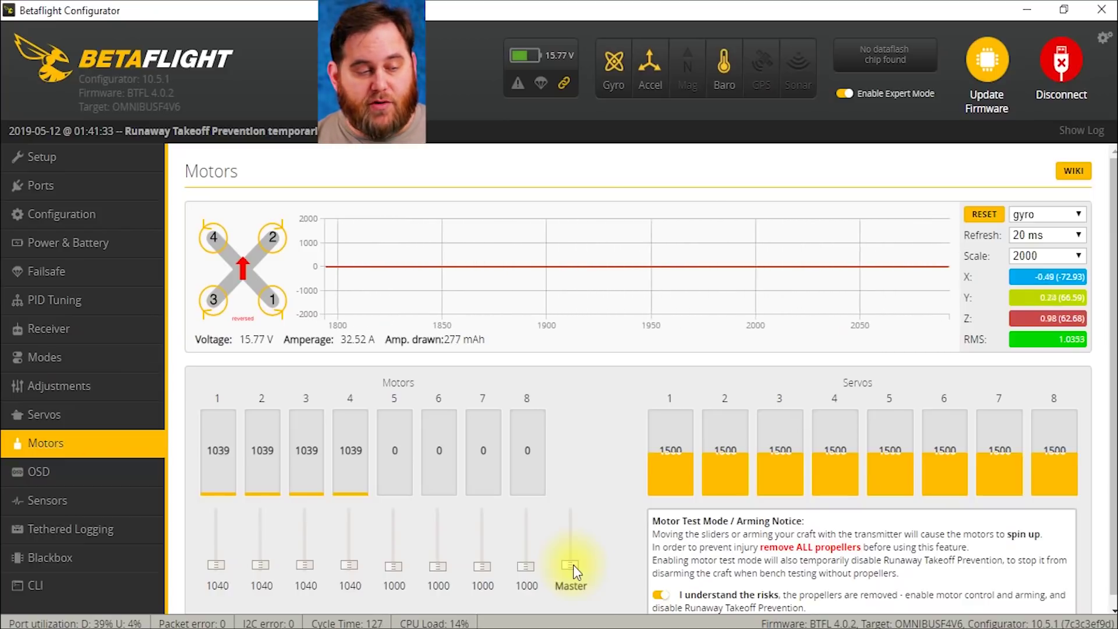
left_click(582, 566)
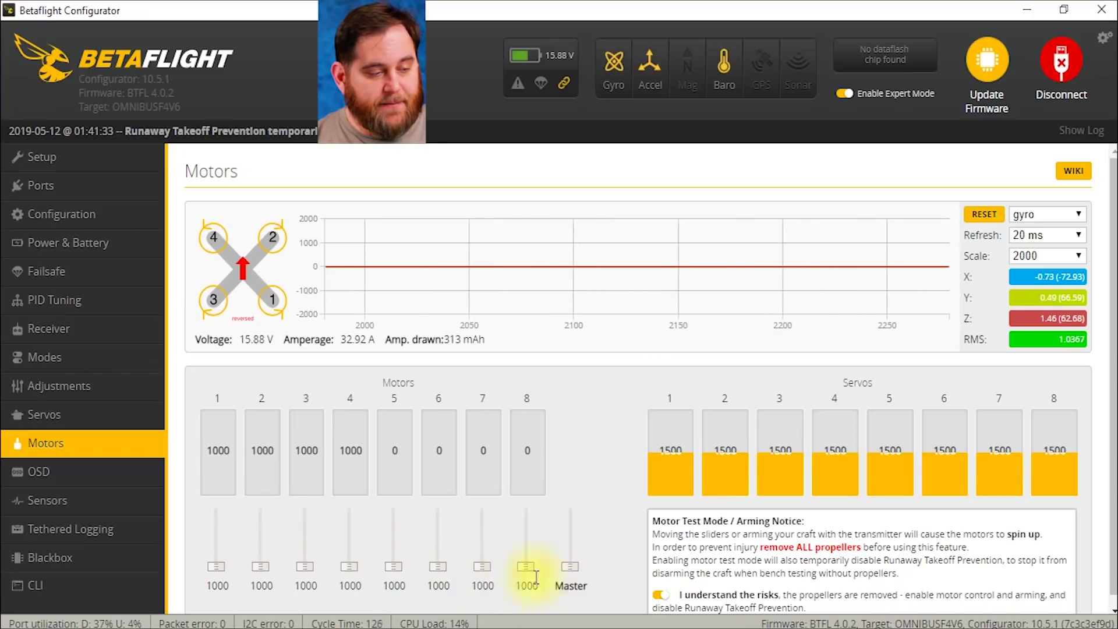
Step: Disconnect the flight controller, switch to BLHeliSuite32 and connect through the BLHeli32 Bootloader (Betaflight/Cleanflight) interface
left_click(1059, 87)
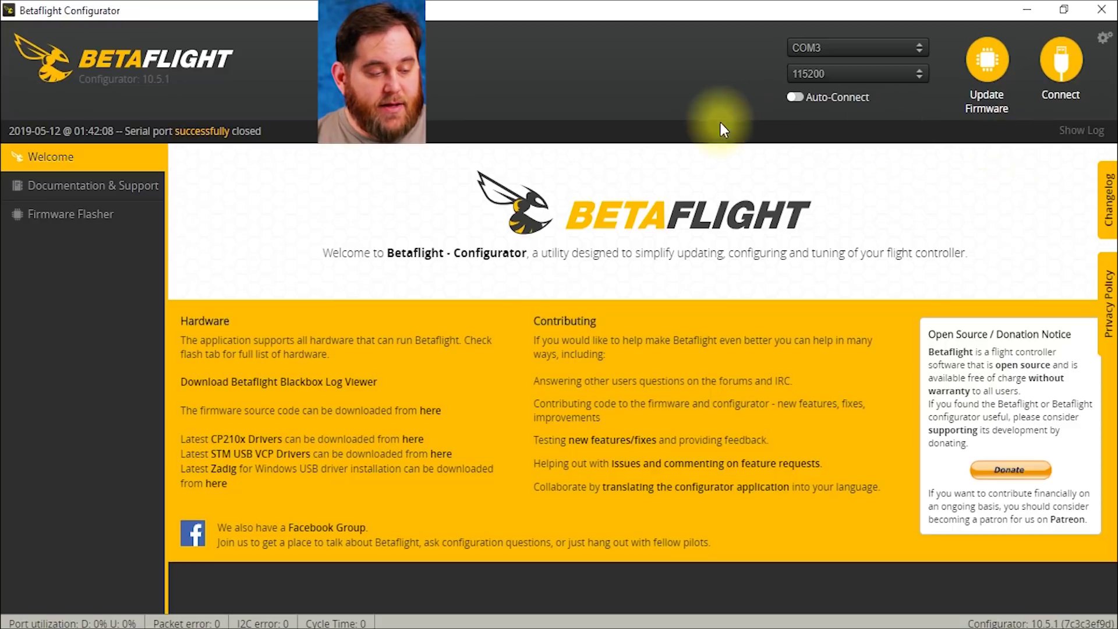
left_click(576, 628)
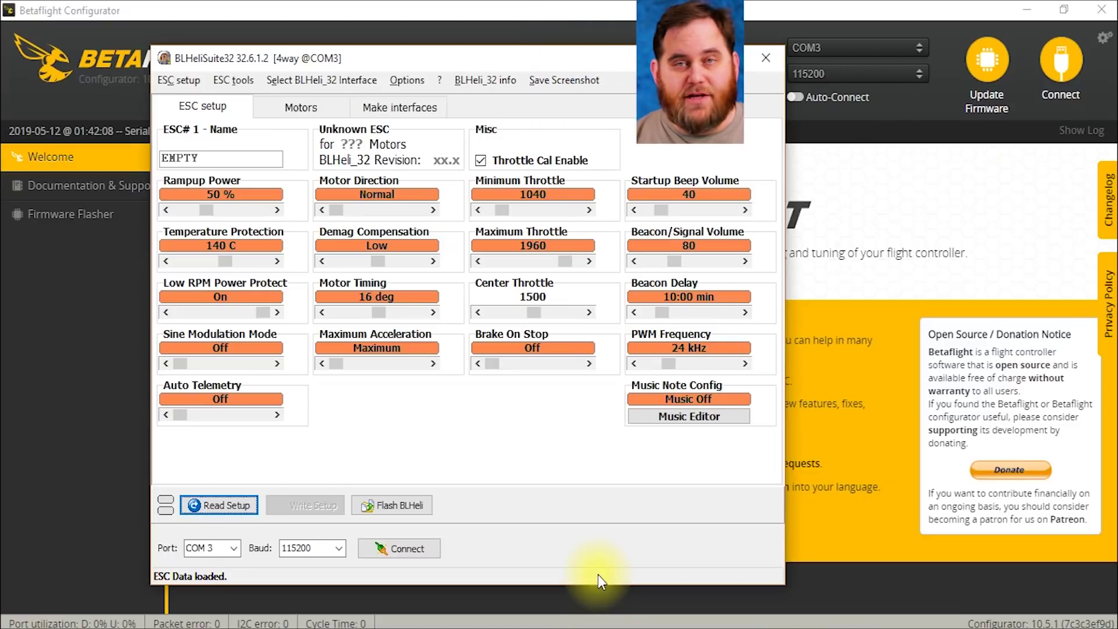
left_click(306, 82)
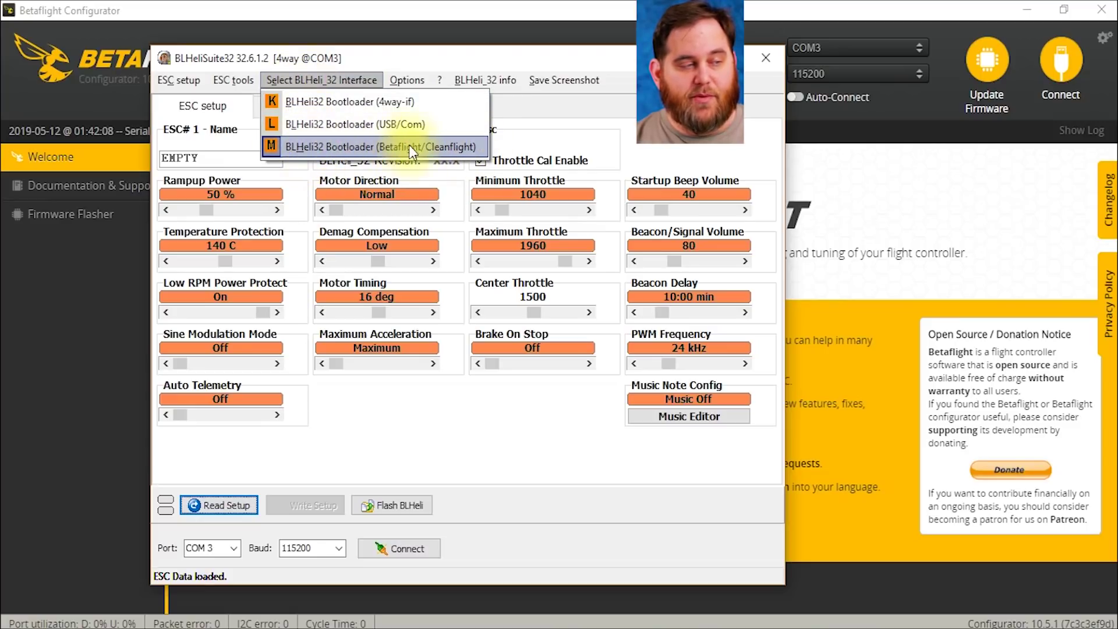
left_click(344, 149)
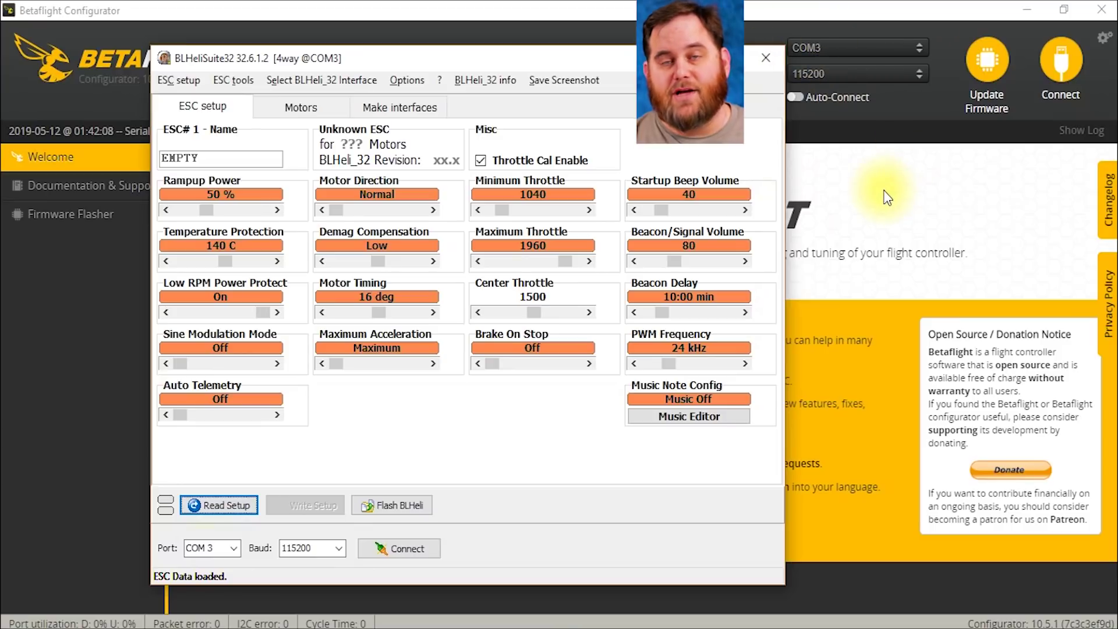
left_click(414, 548)
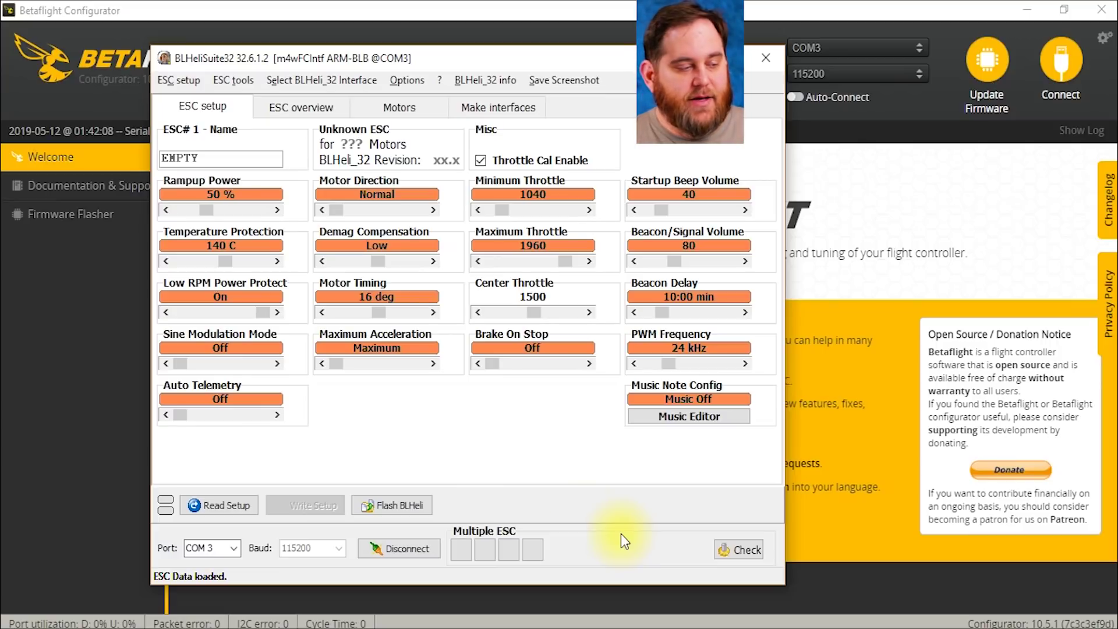
Step: Read the setup of all four ESCs and dismiss the information messages
left_click(230, 505)
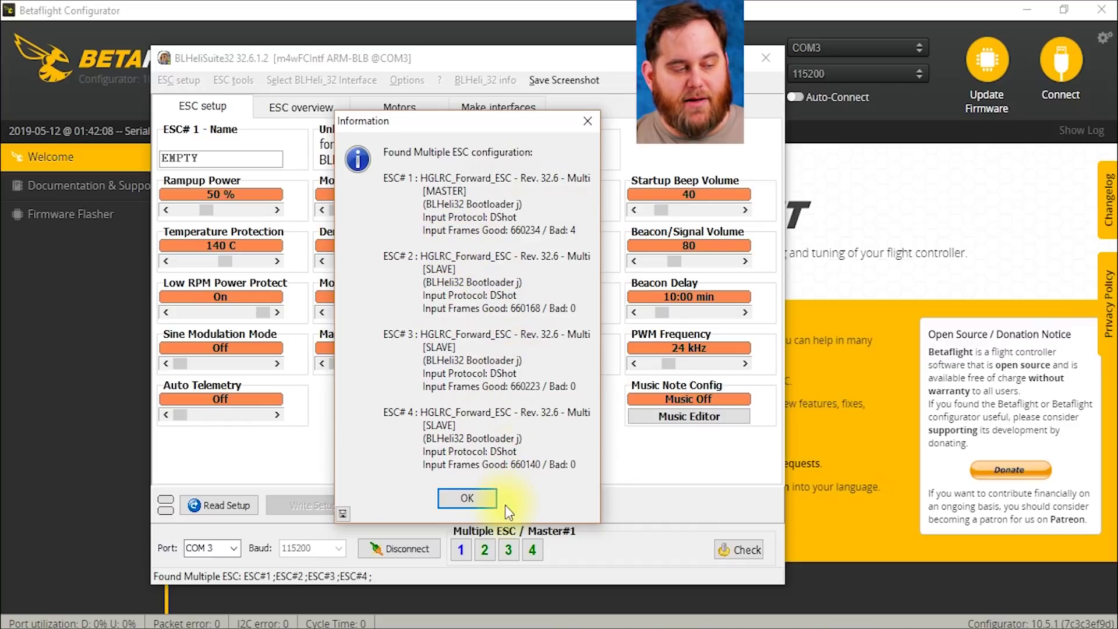
left_click(467, 499)
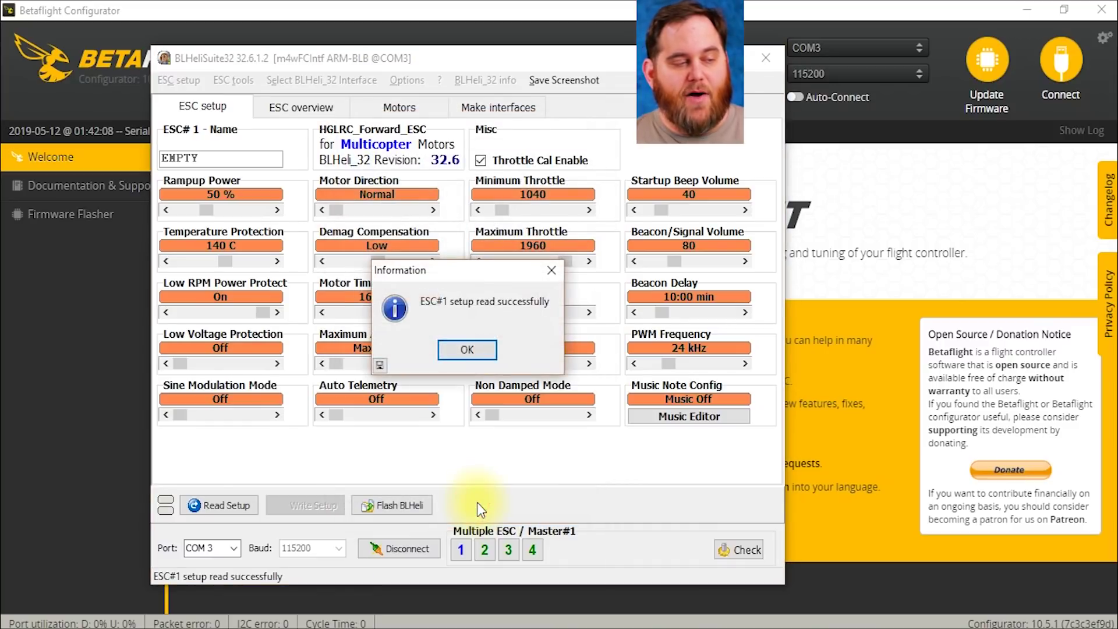
left_click(474, 349)
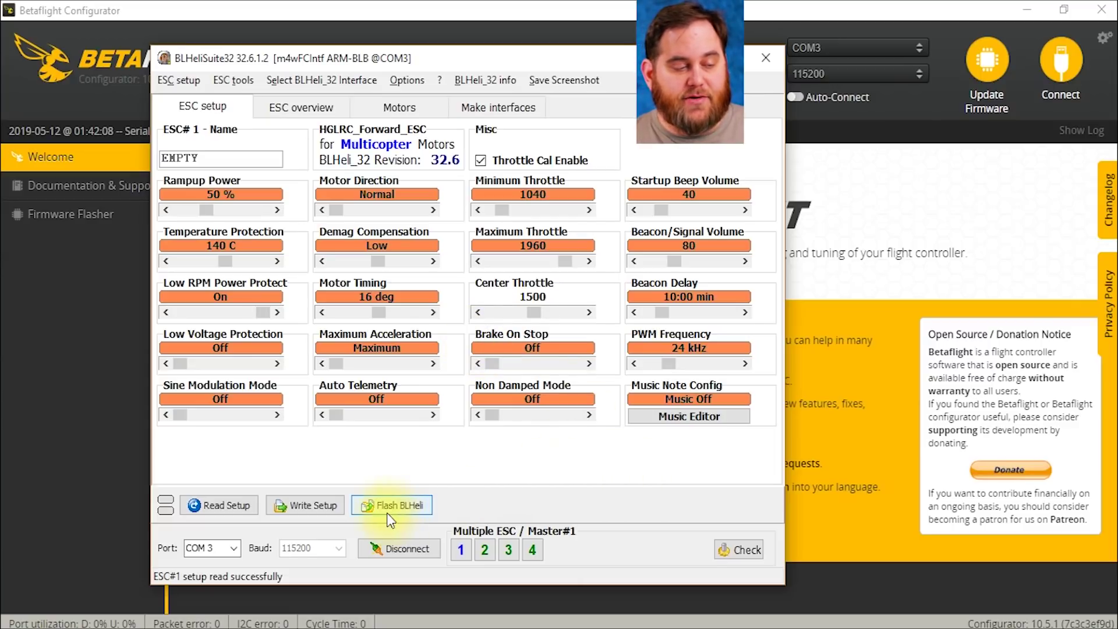
Step: Open the flash assistant for ESC #1, check the available BLHeli_32 firmware revisions and close it without flashing
left_click(408, 507)
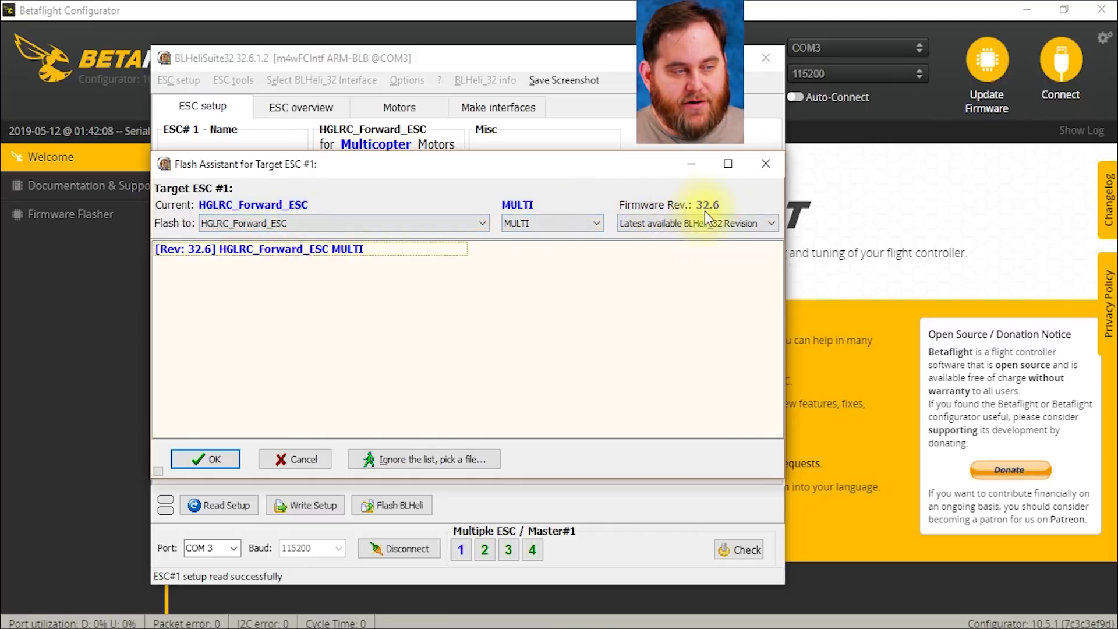
left_click(728, 228)
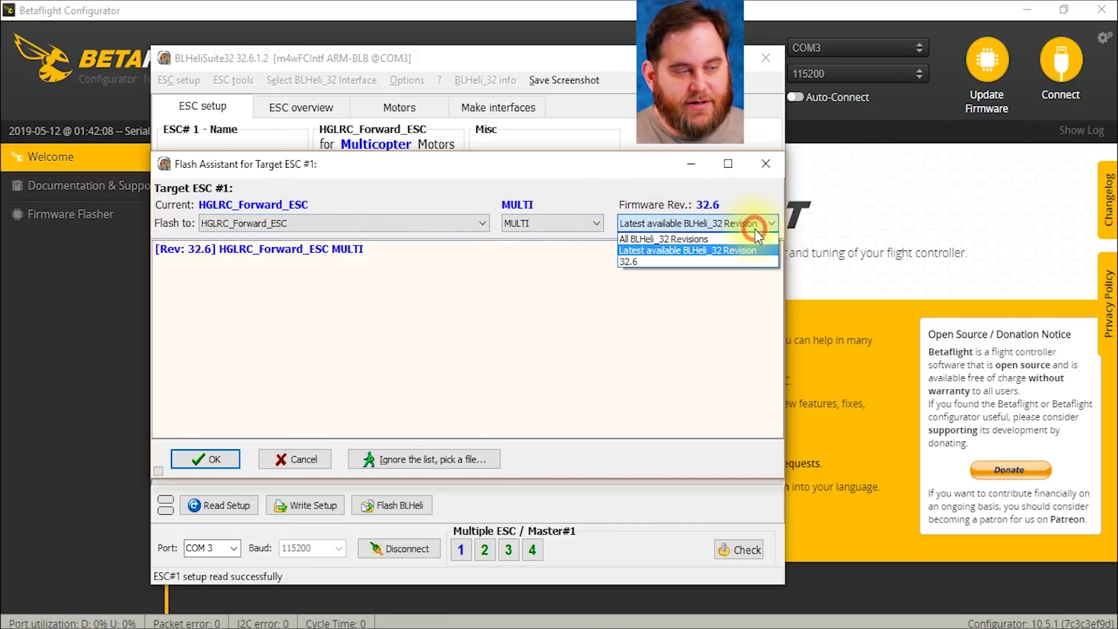
left_click(676, 358)
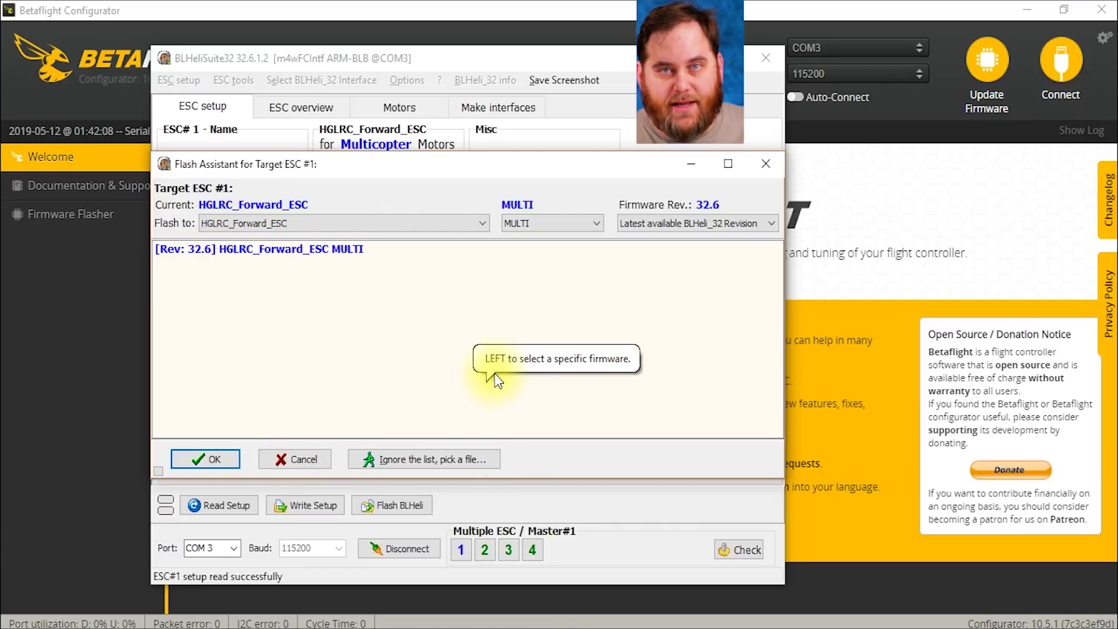
left_click(769, 162)
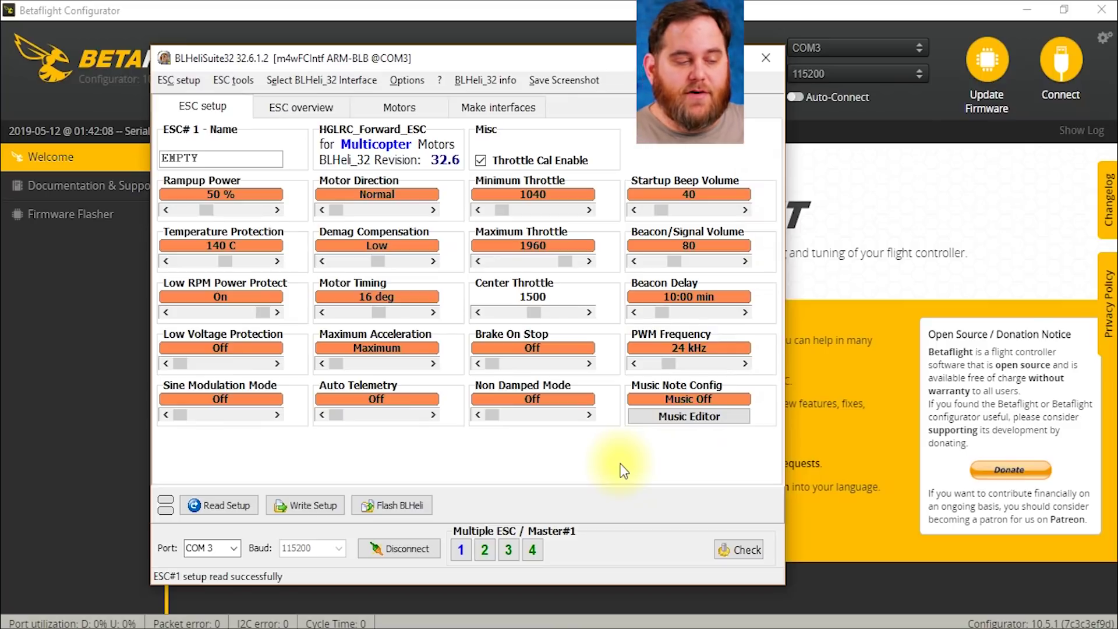
Step: Select only ESC #1, set its motor direction to Reversed and write the setup to the ESC
left_click(483, 550)
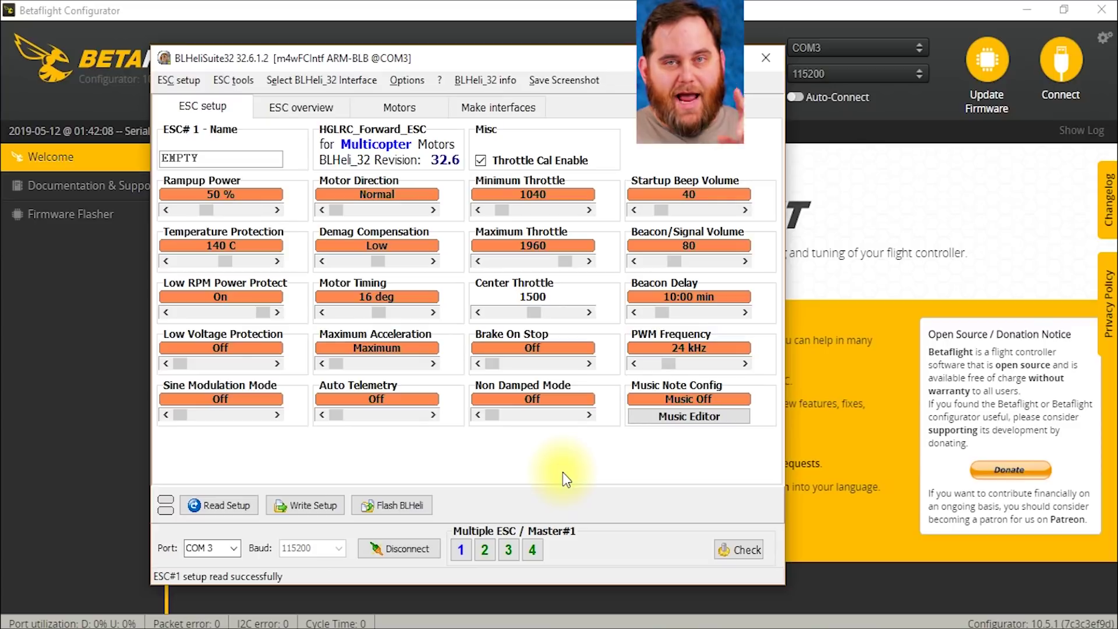
left_click(462, 551)
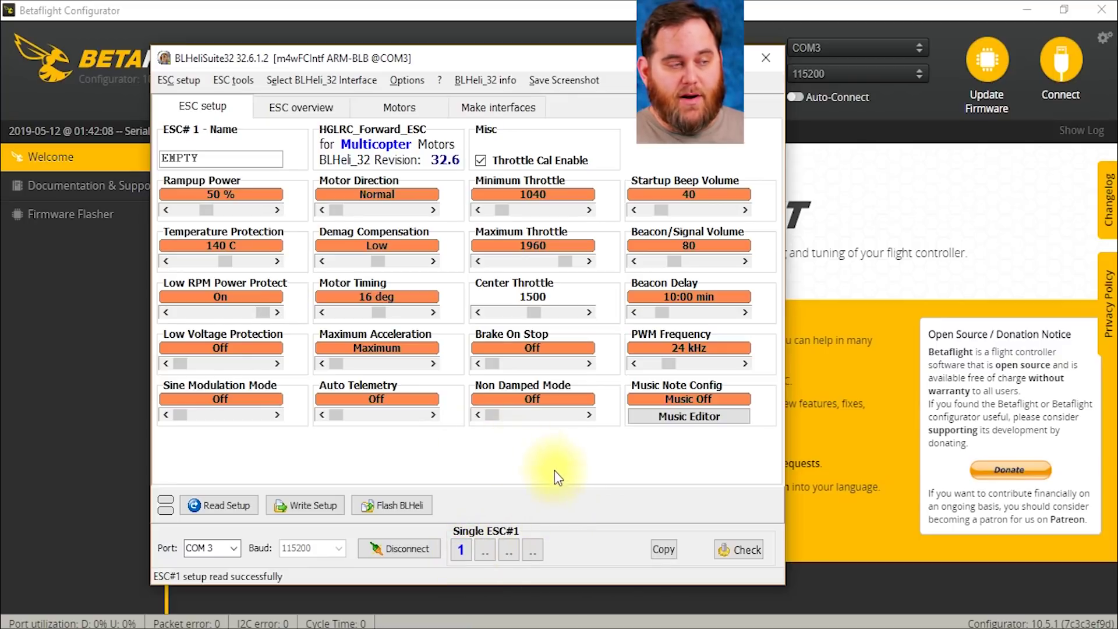
left_click_drag(341, 210, 354, 220)
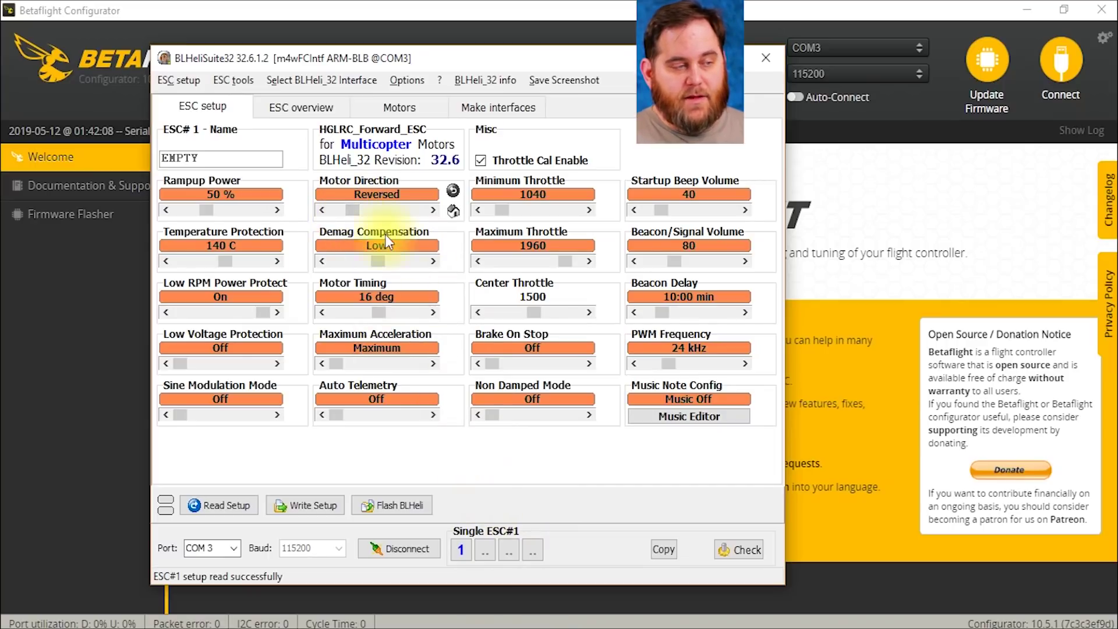
left_click(304, 506)
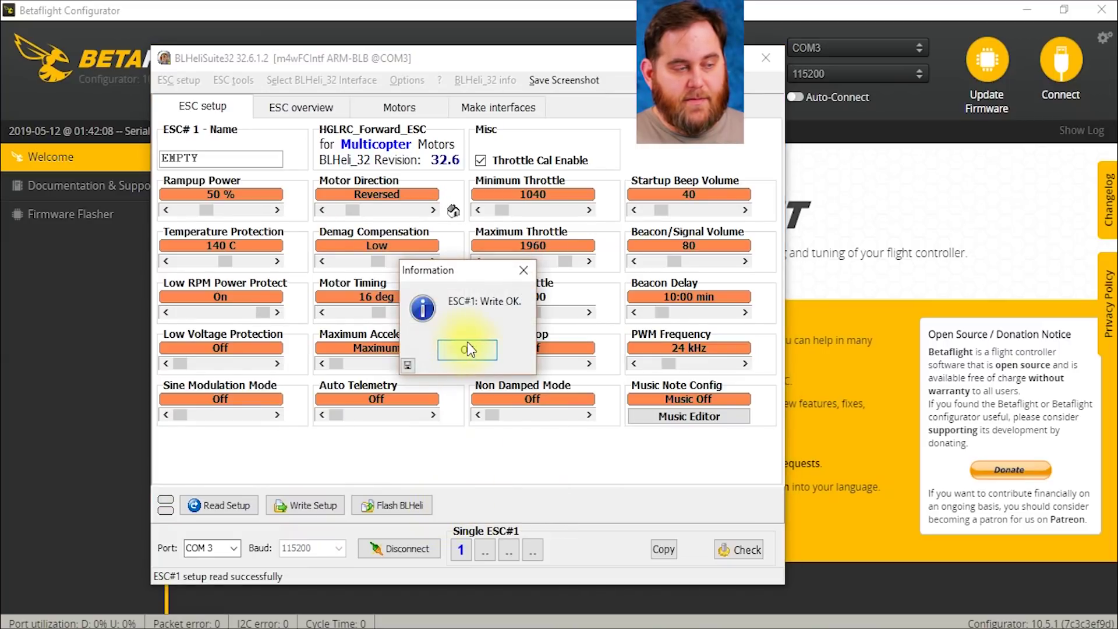
left_click(471, 353)
Step: Switch to ESC #2, set its motor direction to Reversed and write the setup
left_click(486, 551)
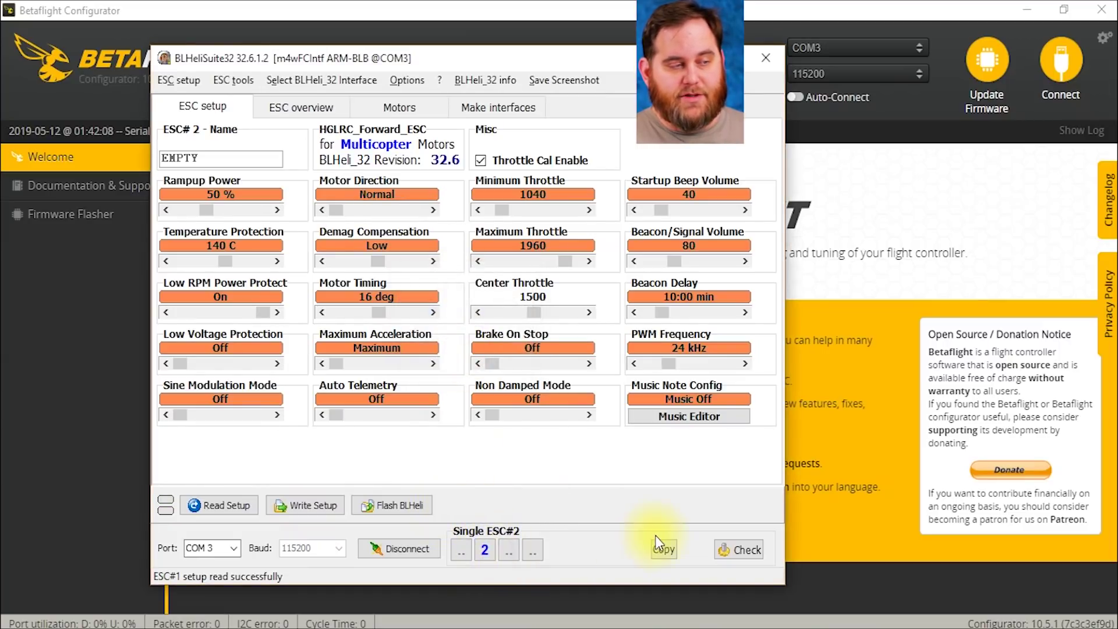
left_click(344, 208)
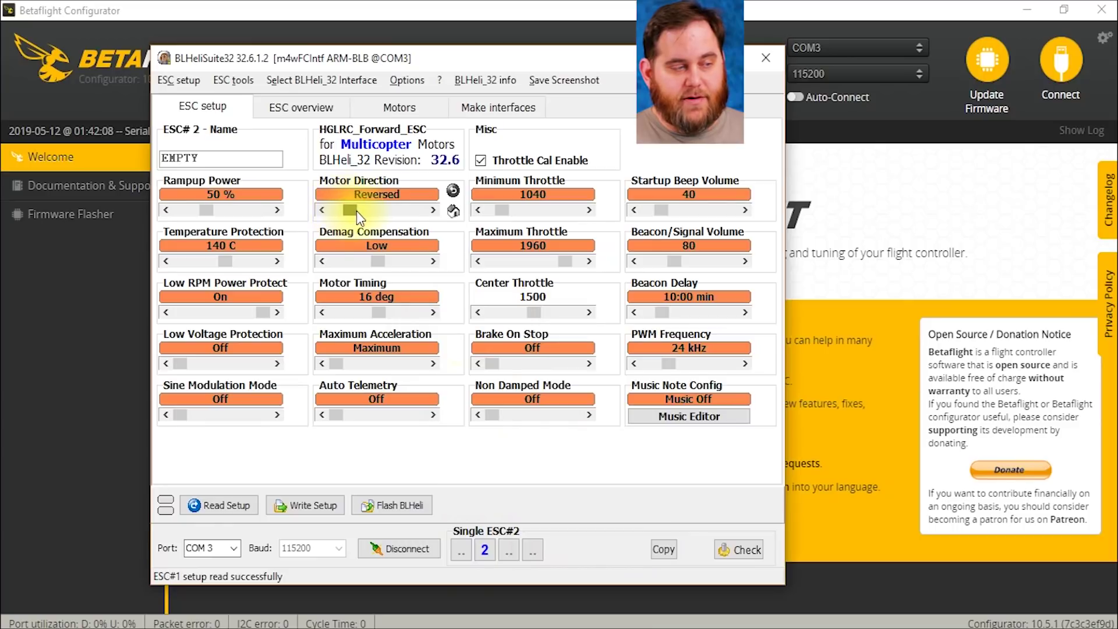
left_click(292, 505)
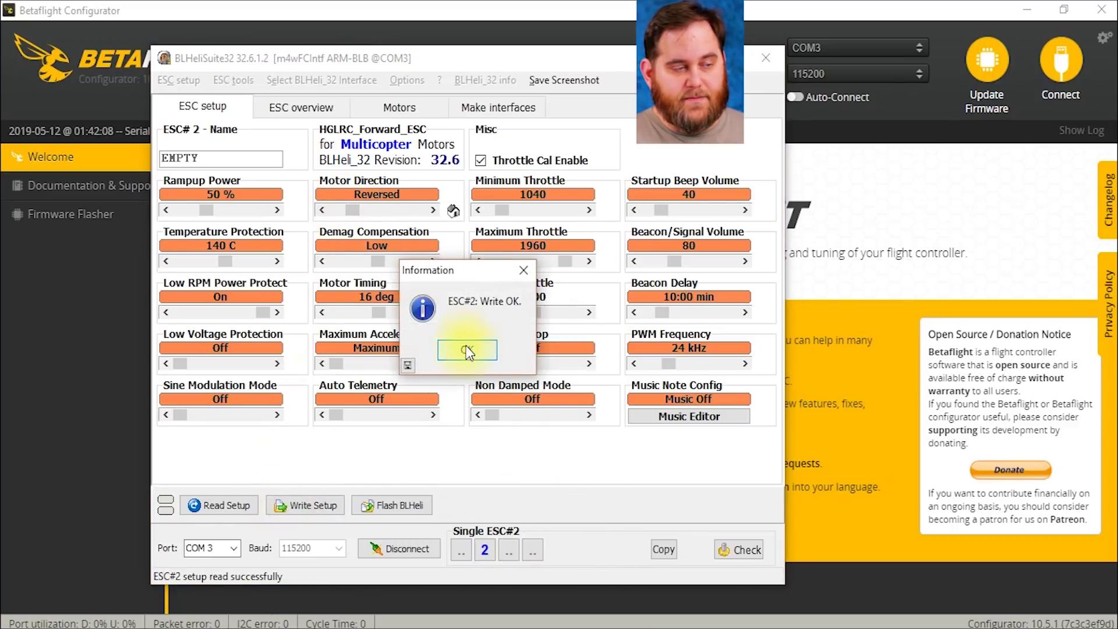
left_click(467, 350)
Step: Switch to ESC #3, set its motor direction to Reversed and write the setup
left_click(512, 553)
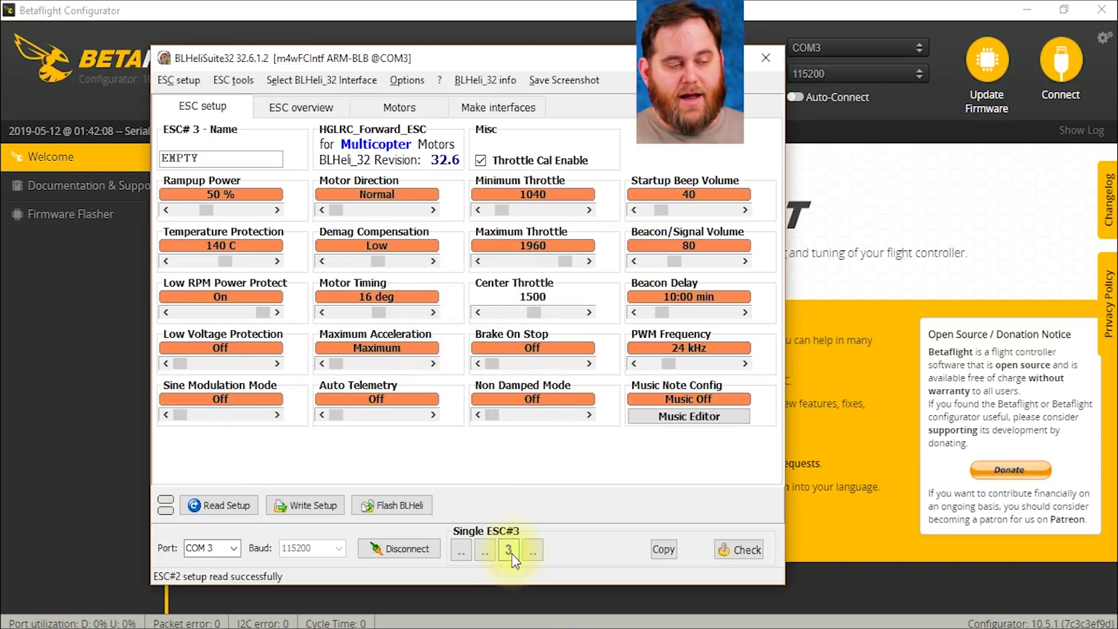
left_click(343, 210)
left_click(351, 212)
left_click(304, 506)
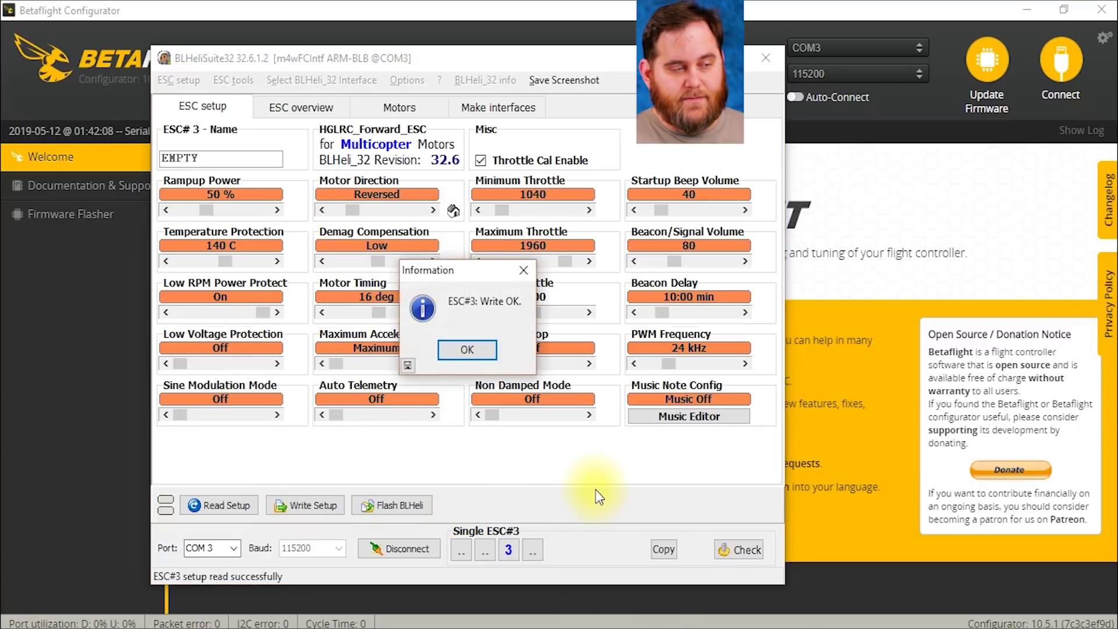
left_click(465, 347)
Step: Switch to ESC #4, set its motor direction to Reversed and write the setup
left_click(531, 549)
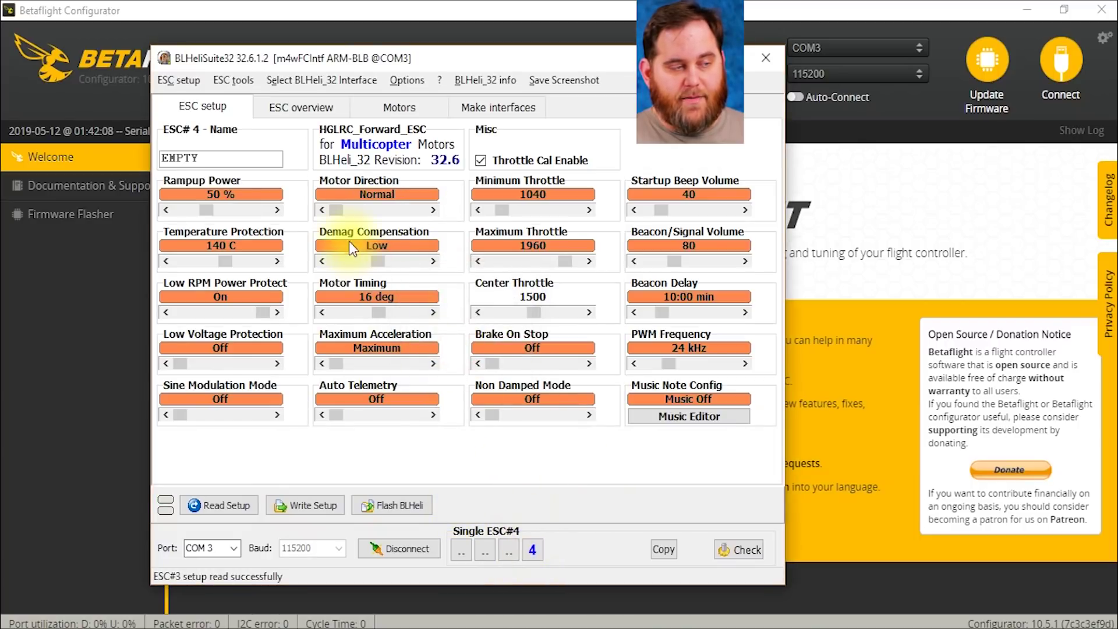
left_click_drag(342, 212, 354, 211)
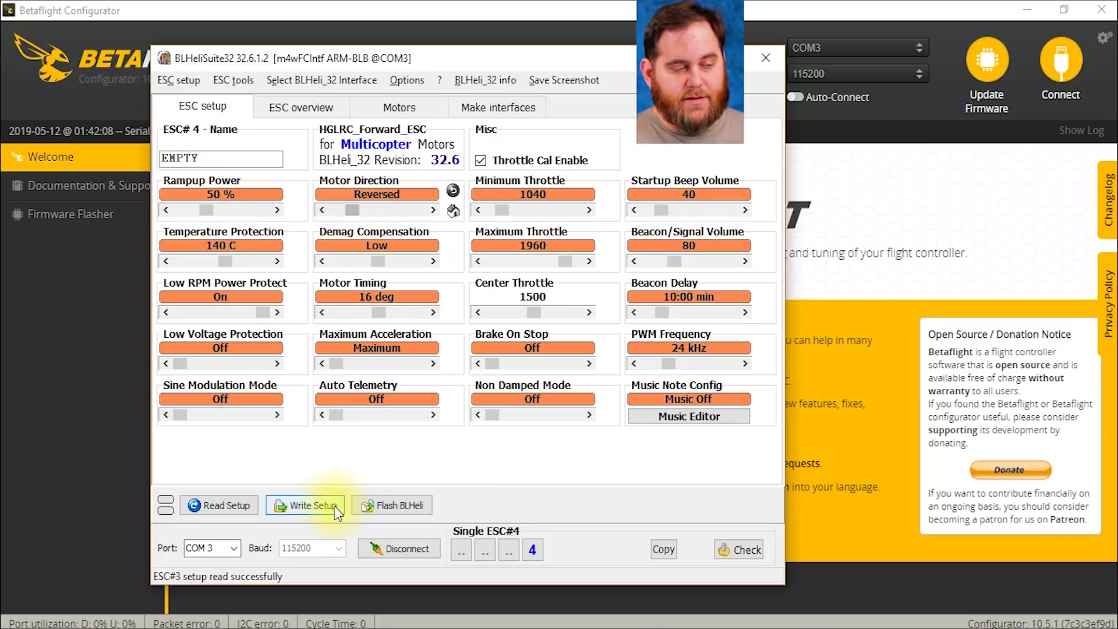
left_click(312, 505)
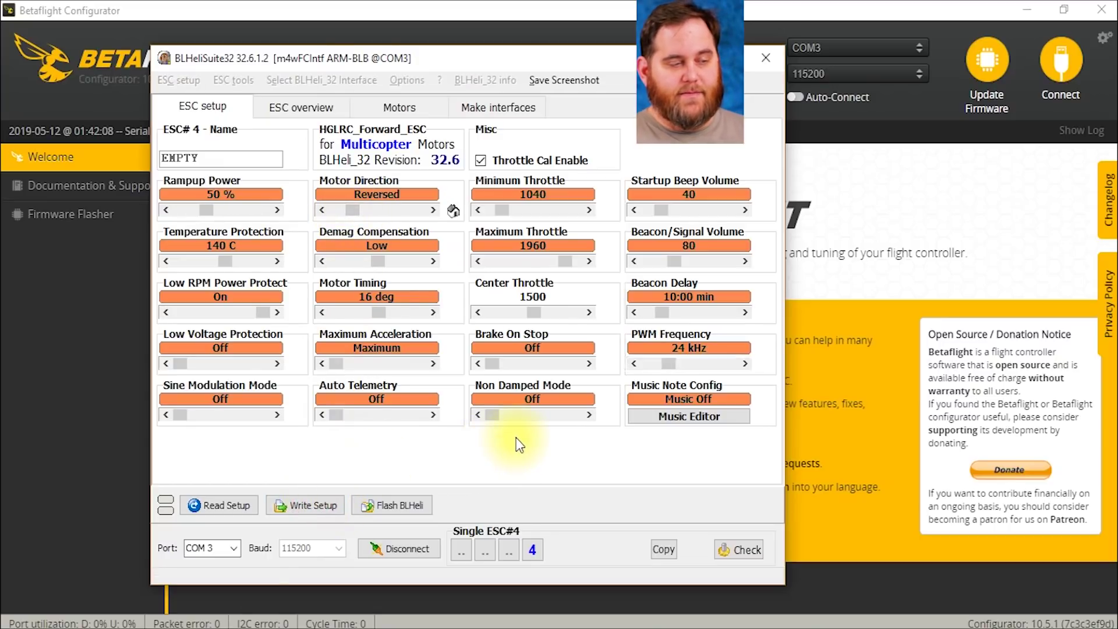
left_click(467, 351)
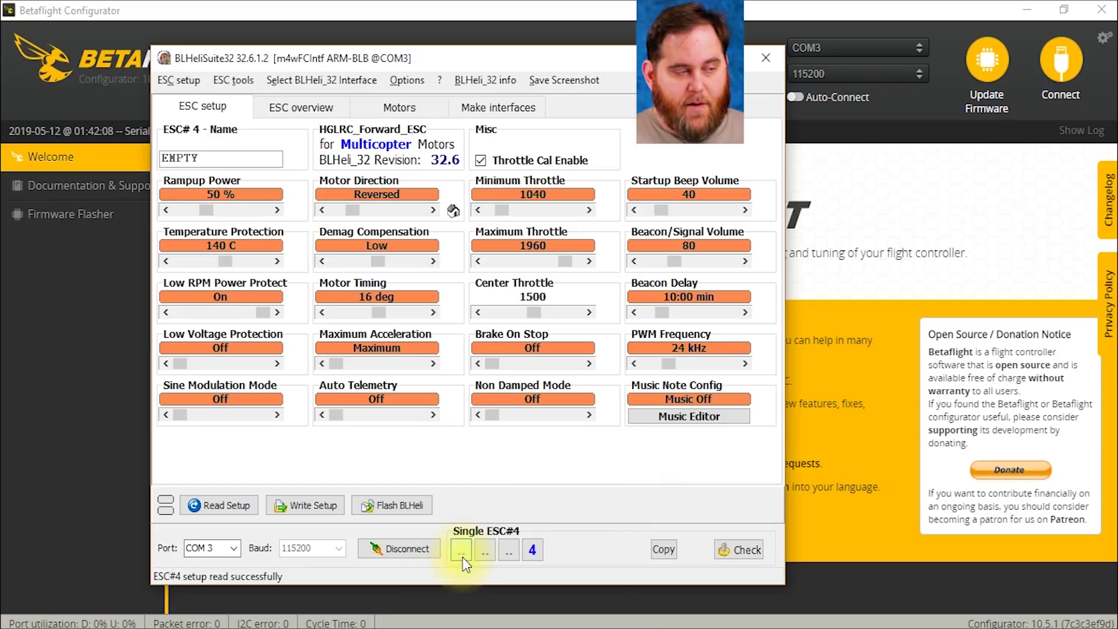
Step: Recheck the settings of ESCs #3 and #1, close BLHeliSuite32 and reconnect the flight controller in Betaflight Configurator on COM3
left_click(512, 554)
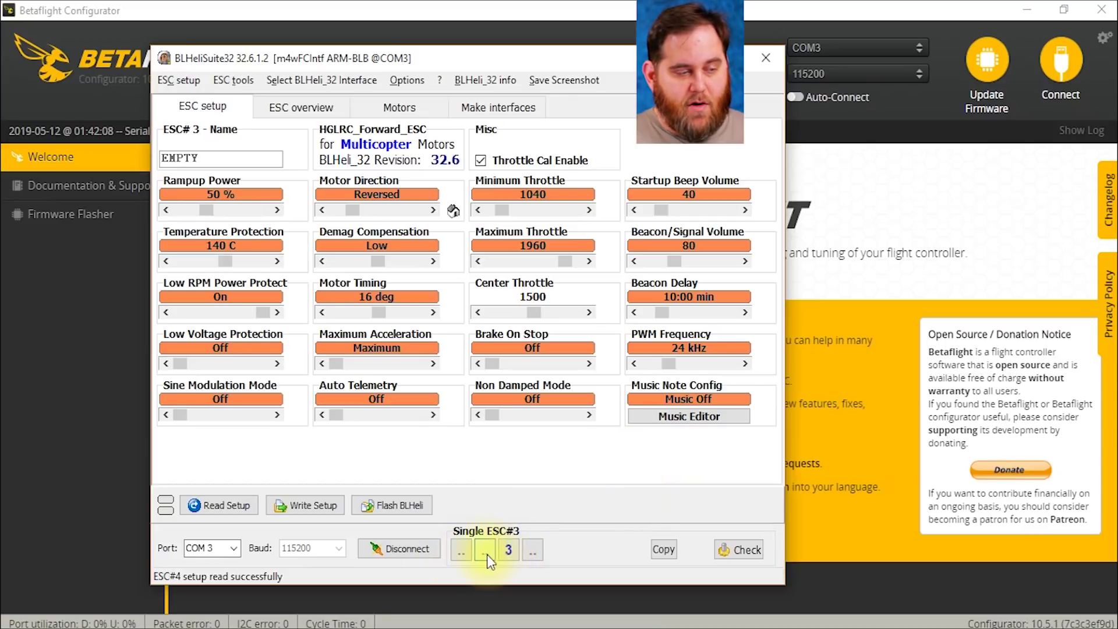
left_click(460, 553)
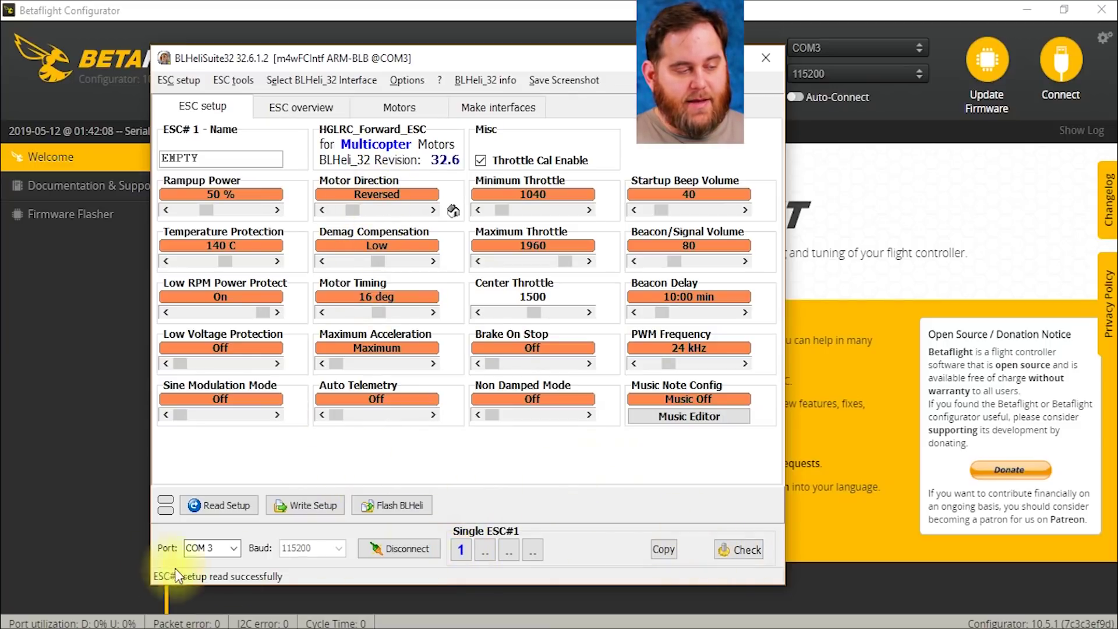
left_click(762, 65)
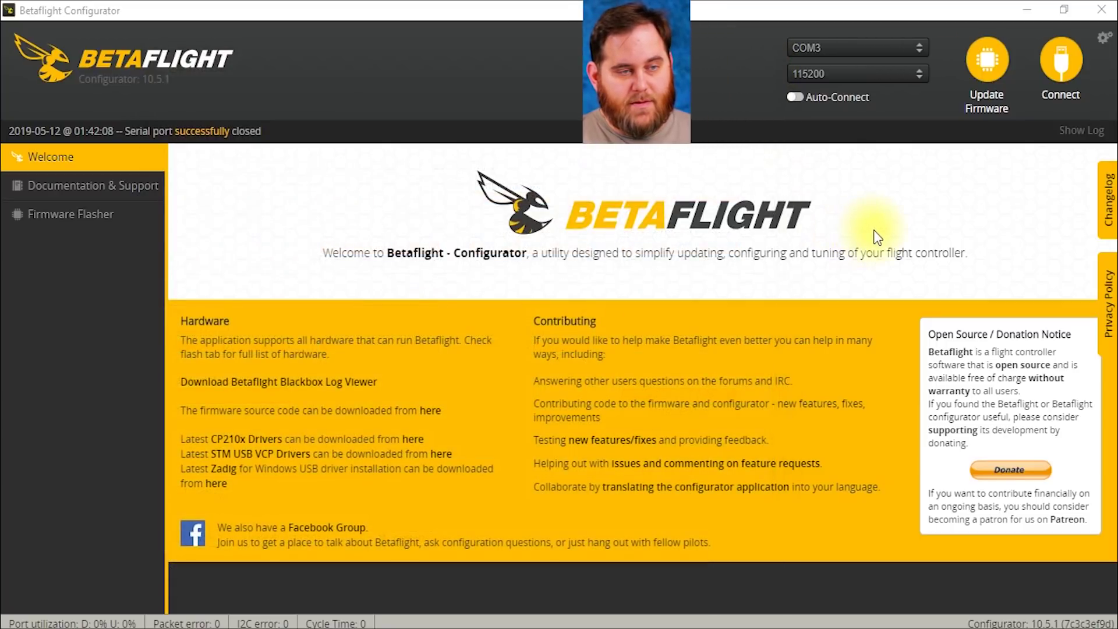
left_click(1066, 62)
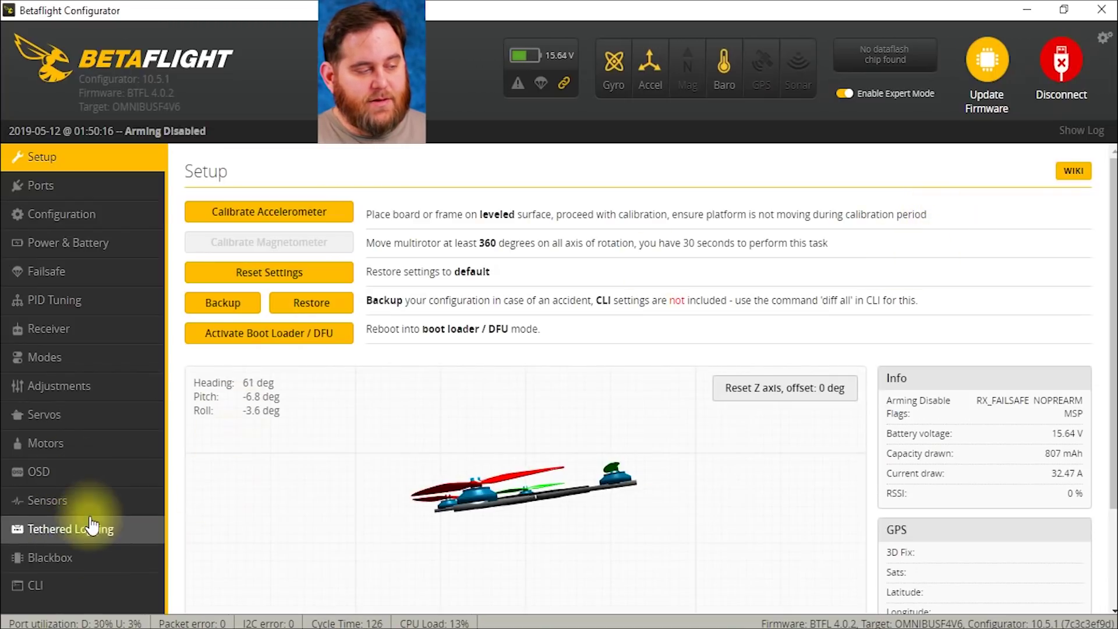
Step: Enable motor test mode on the Motors page, spin all four motors at 1024 with the master slider and bring them back to a stop
left_click(65, 445)
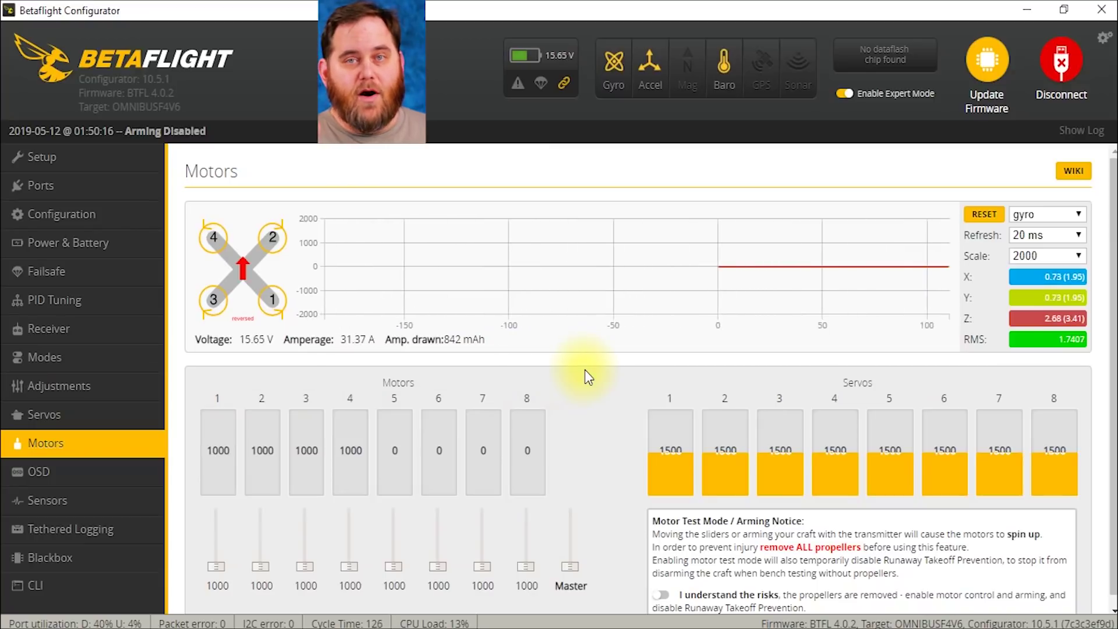
left_click(660, 595)
left_click_drag(568, 568, 571, 566)
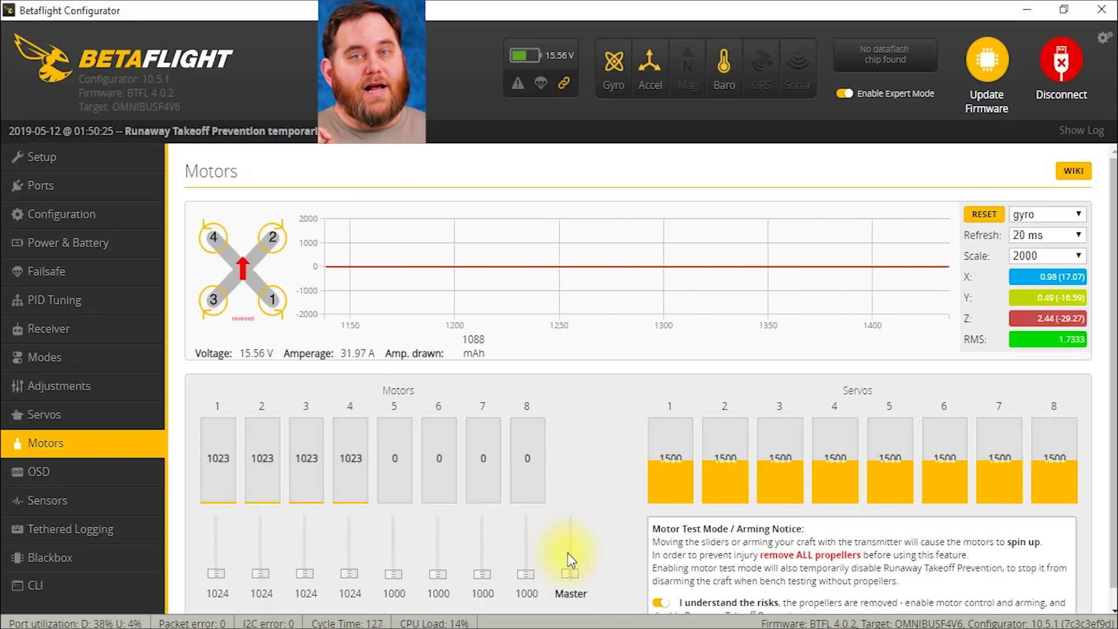
left_click_drag(568, 553, 561, 604)
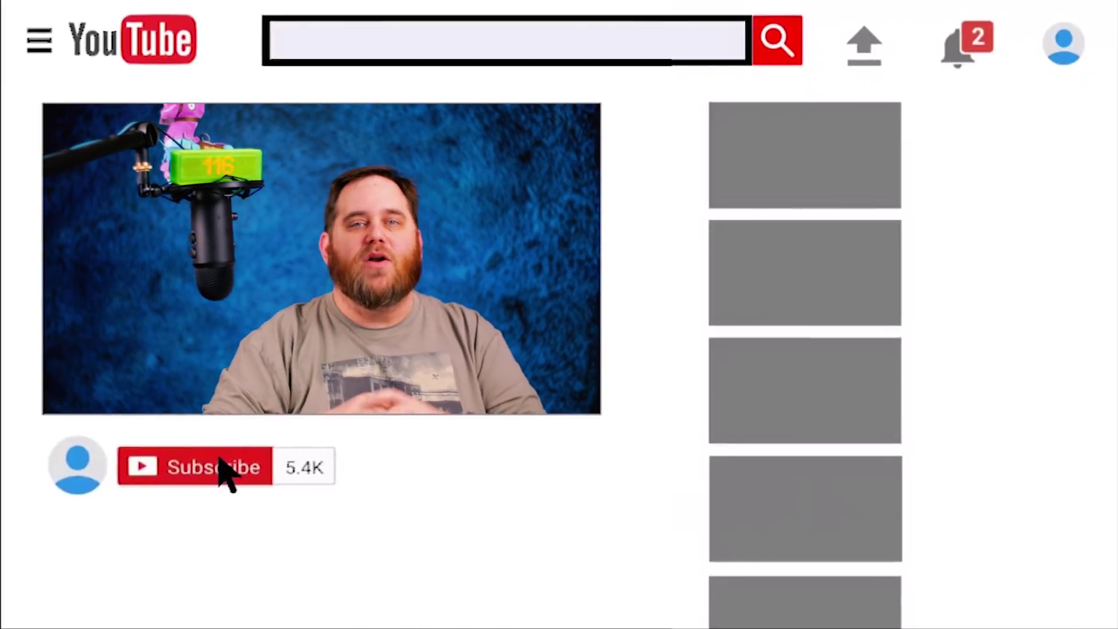
left_click(380, 260)
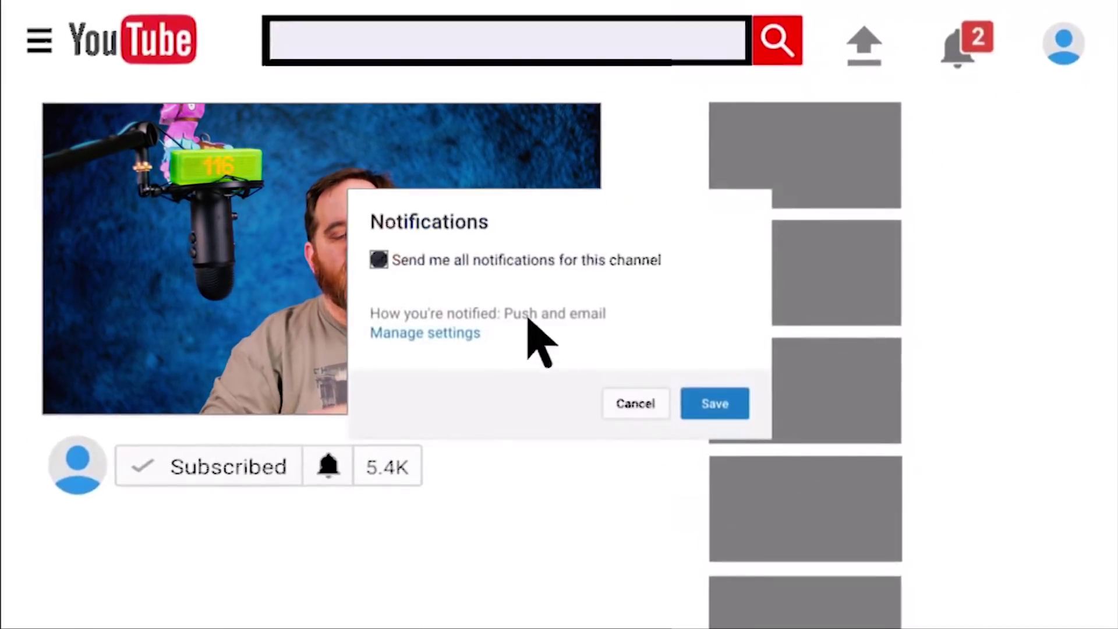
left_click(719, 408)
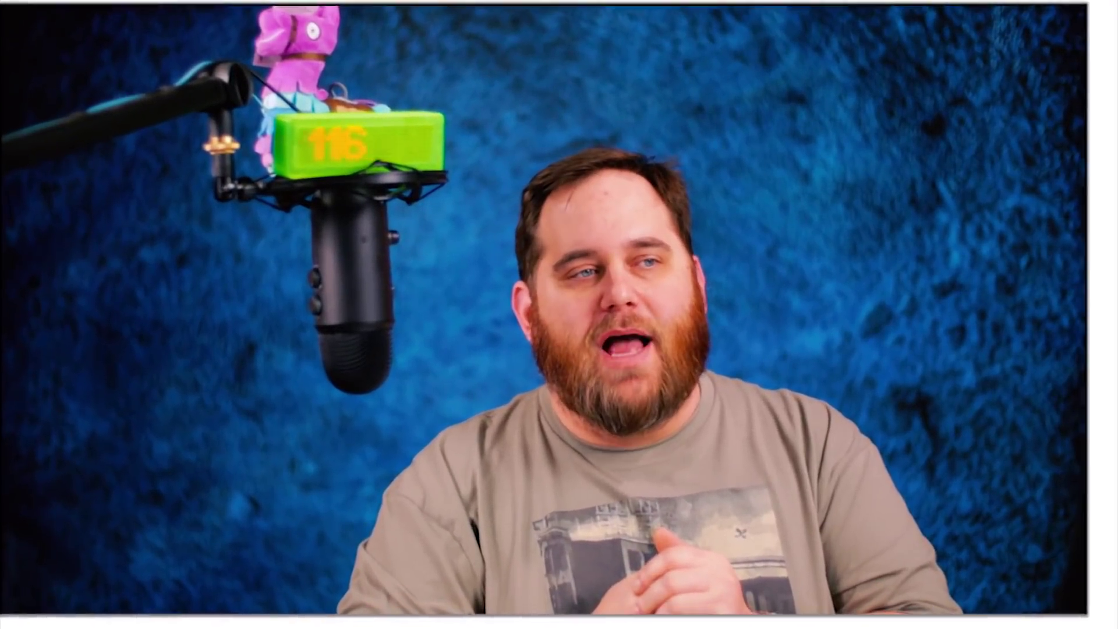